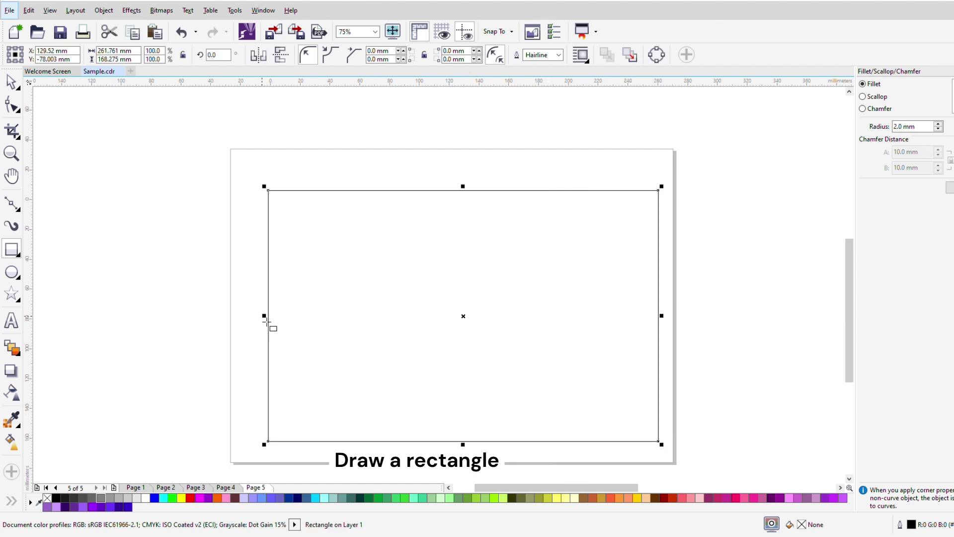
- Convert the rectangle to curves and scale its two right-side nodes symmetrically inward to taper it into a trapezoid
left_click(11, 82)
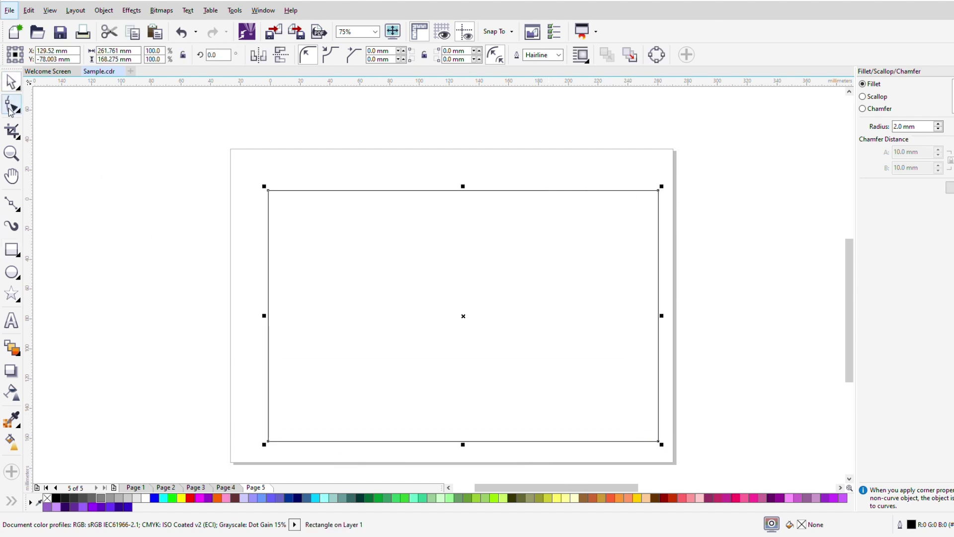
key("ctrl+q")
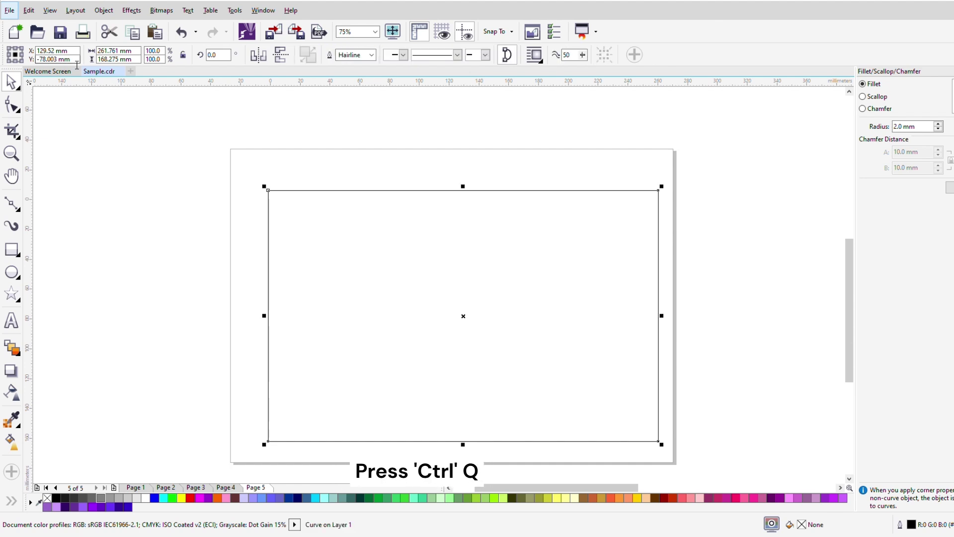
left_click(11, 105)
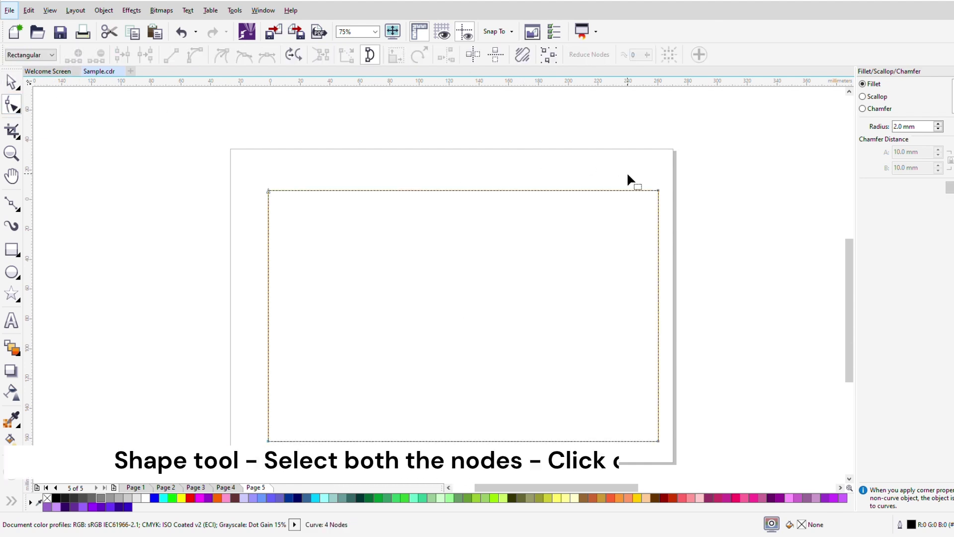
left_click_drag(680, 175, 620, 443)
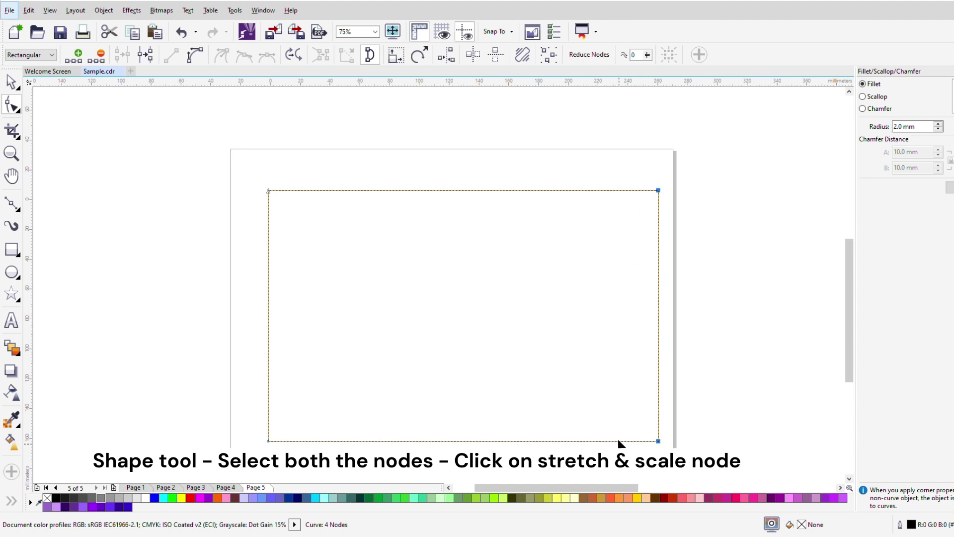
left_click(396, 56)
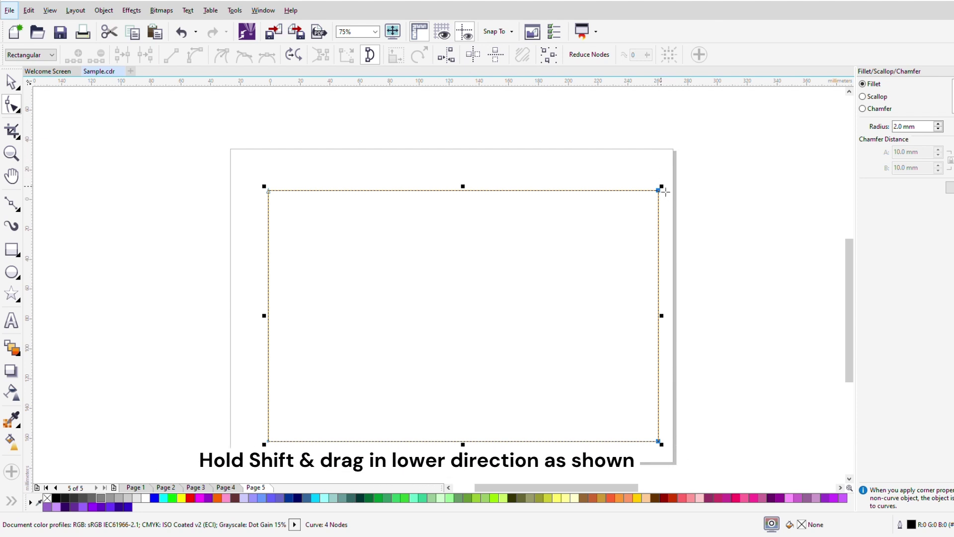
left_click_drag(665, 191, 663, 232)
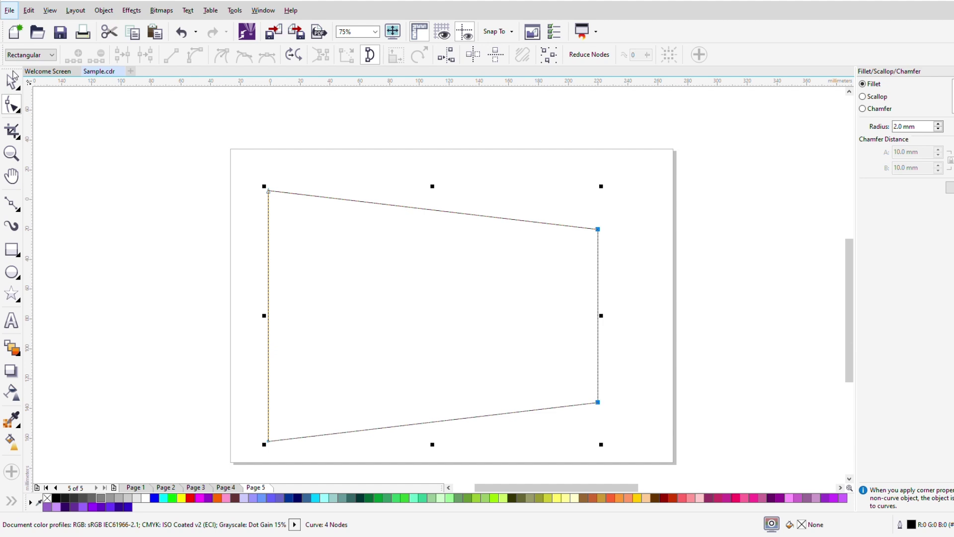
- Taper the shape's right side slightly more, to about 216.5 mm overall width, and move the shape up and right on the page
scroll(475, 260, "down", 2)
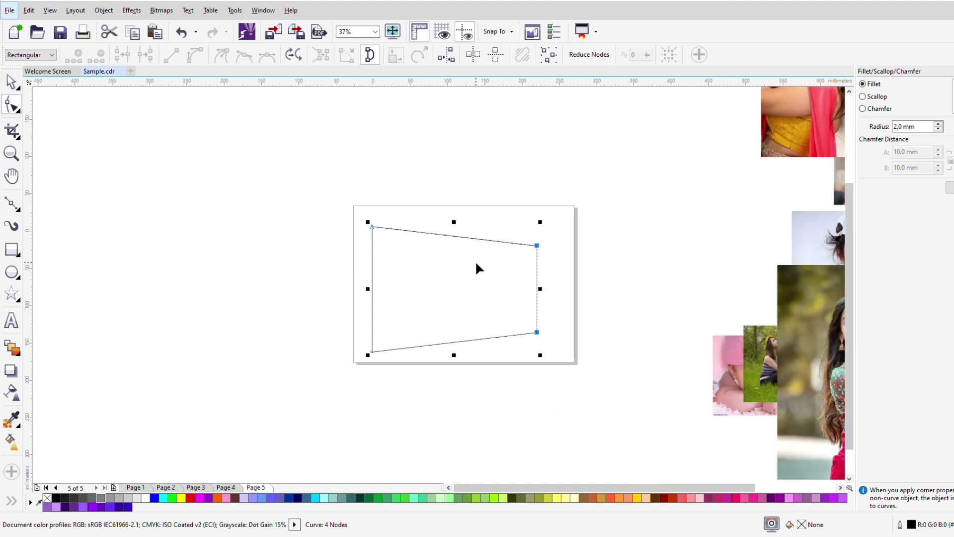
scroll(472, 265, "up", 2)
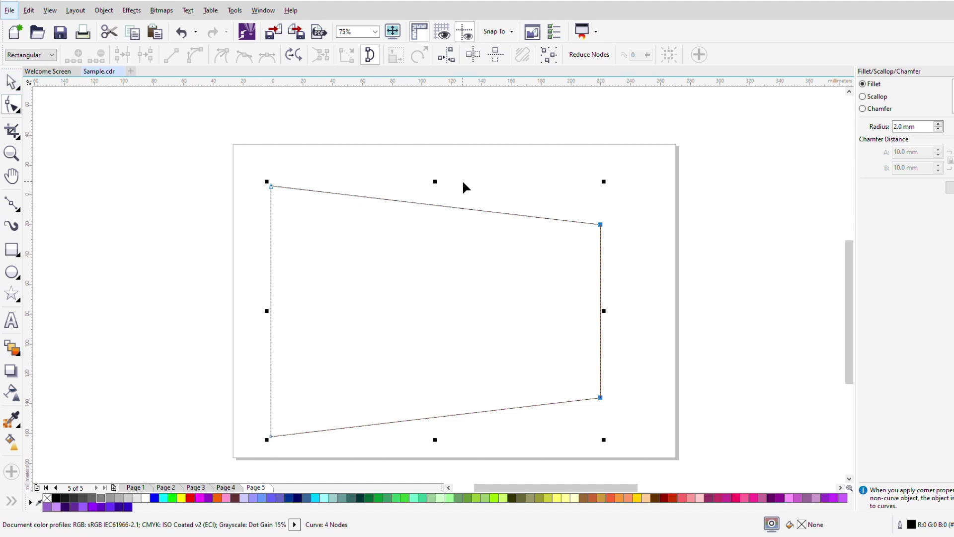
left_click_drag(603, 183, 605, 188)
left_click(11, 82)
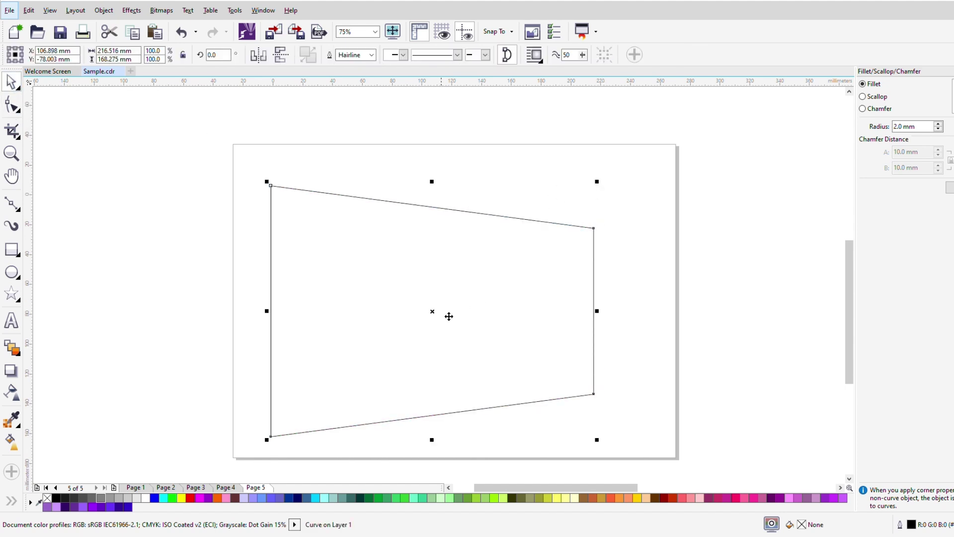
left_click_drag(447, 315, 474, 298)
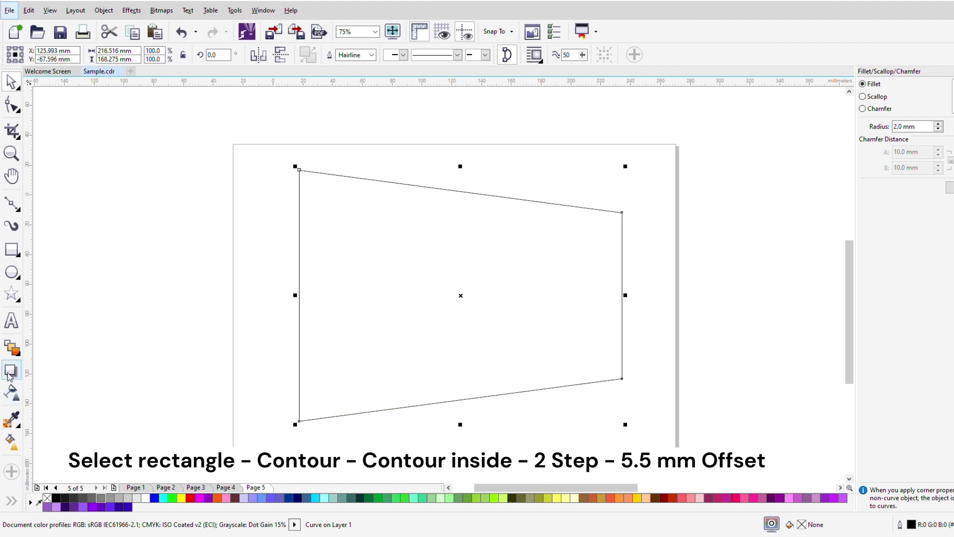
- Apply an inside contour to the tapered shape with 2 steps and a 5.5 mm offset
left_click(64, 373)
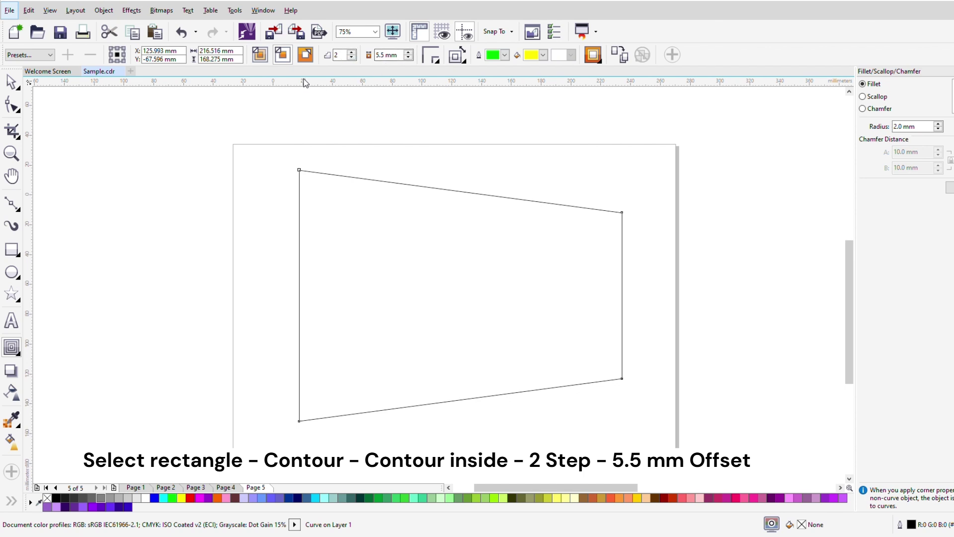
left_click(283, 57)
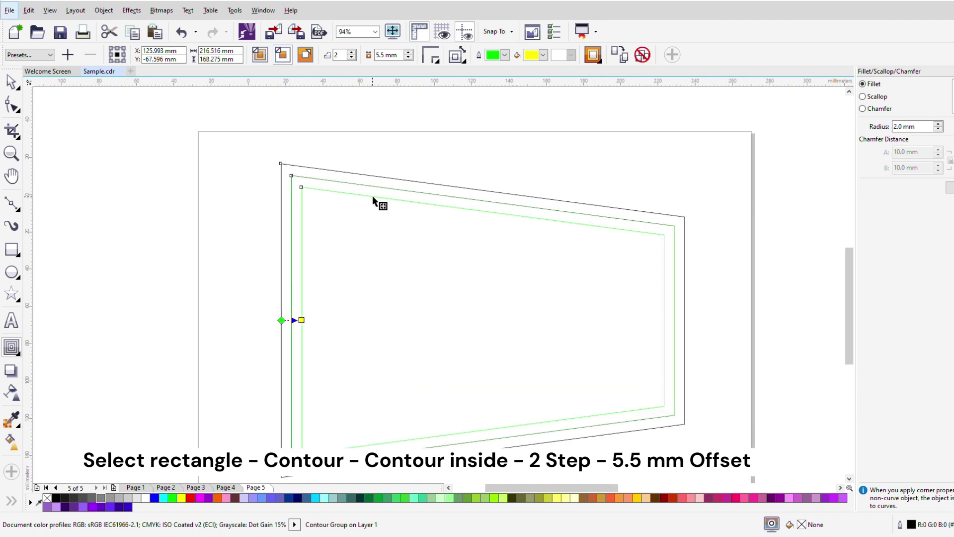
scroll(372, 195, "up", 1)
- Break the contour group apart from the original tapered shape
key("space")
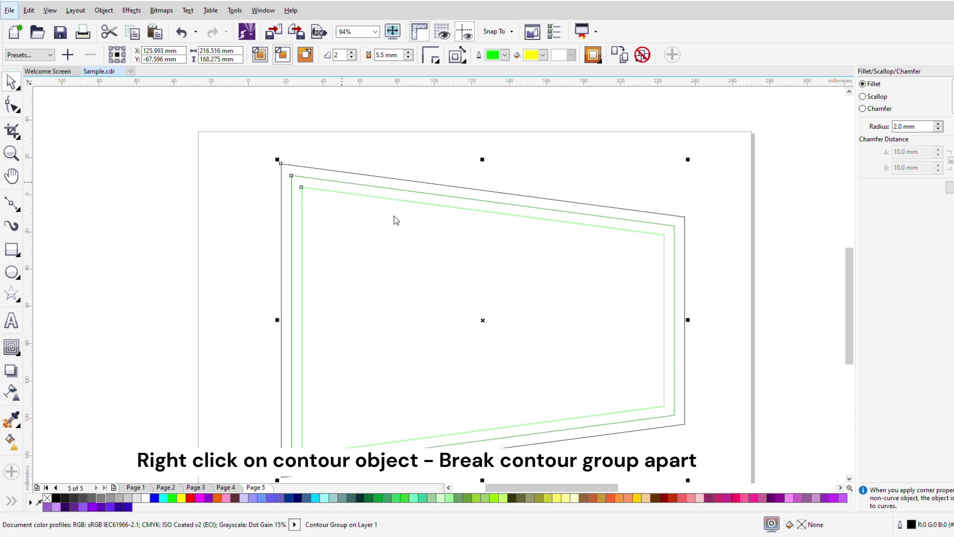
left_click(424, 156)
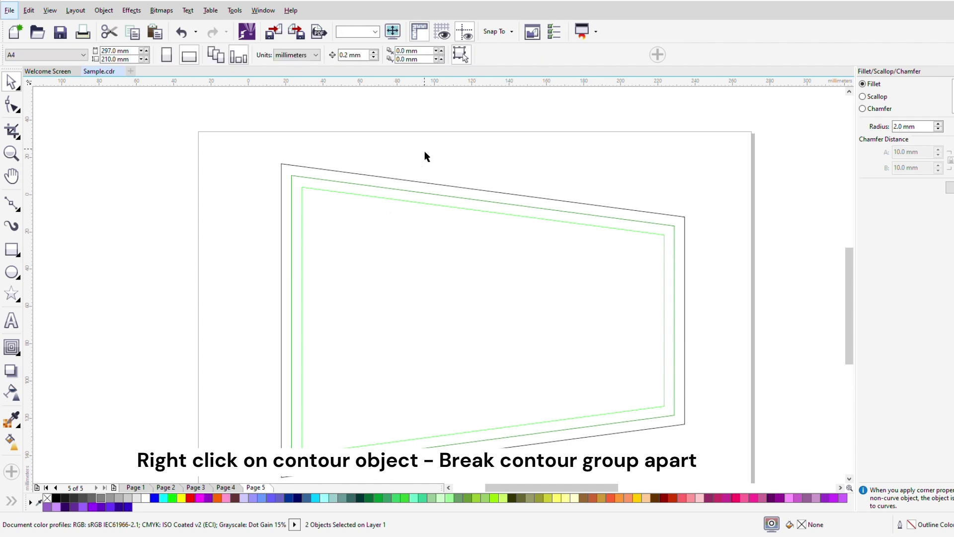
left_click(367, 193)
left_click_drag(377, 192, 512, 150)
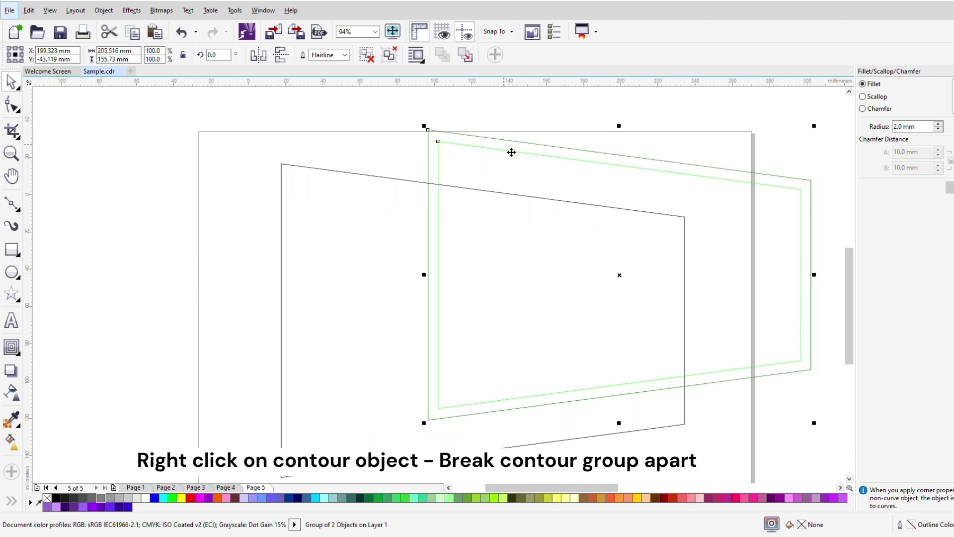
key("ctrl+z")
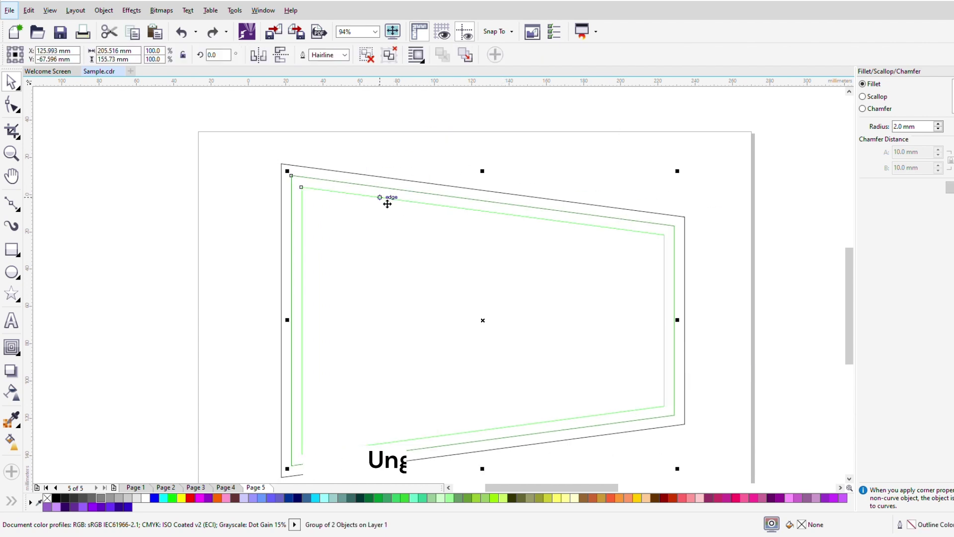
- Ungroup the two green inner outlines into separate objects and clear the selection
left_click(367, 58)
left_click(376, 115)
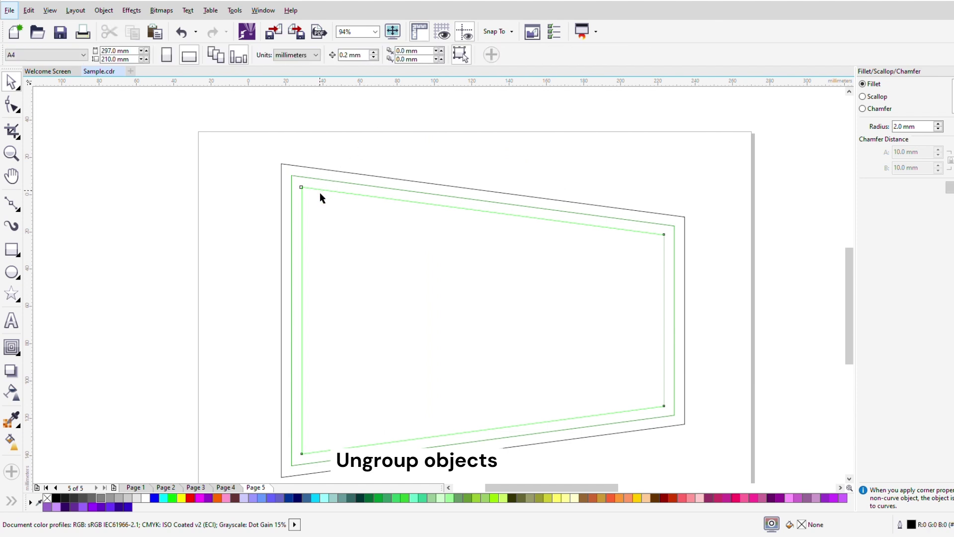
left_click_drag(320, 193, 454, 147)
key("ctrl+z")
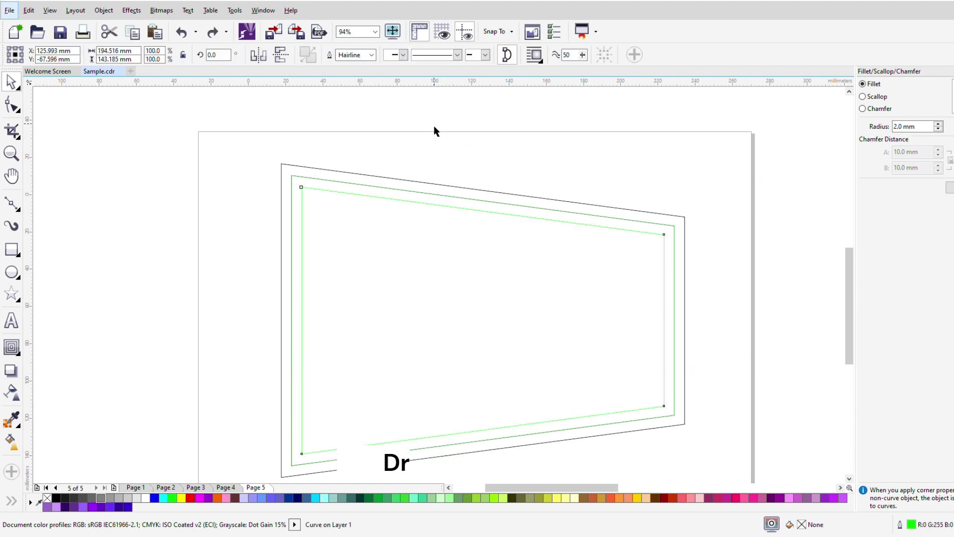
left_click(434, 130)
- Draw a seven-pointed star about 15 mm wide just outside the frame's upper-left corner
left_click(11, 293)
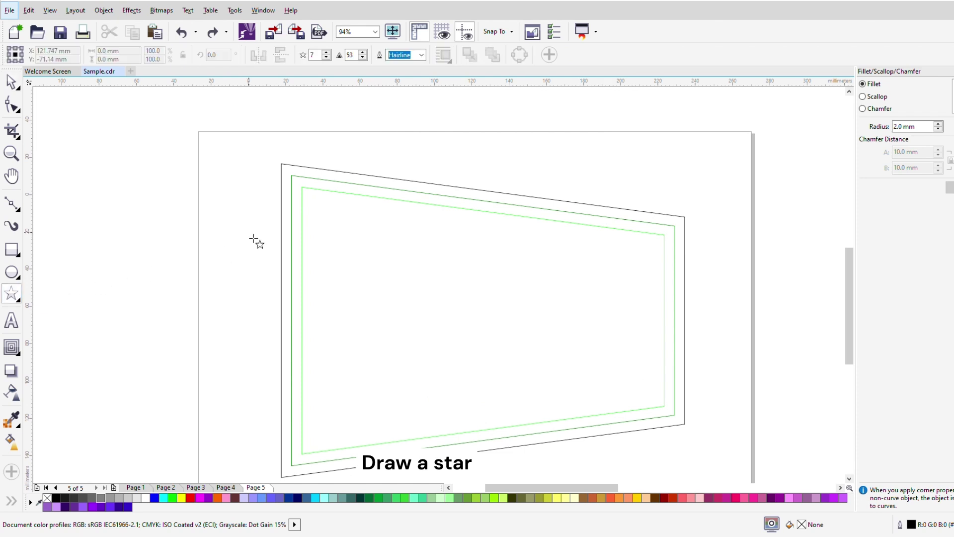
left_click_drag(217, 189, 250, 224)
key("space")
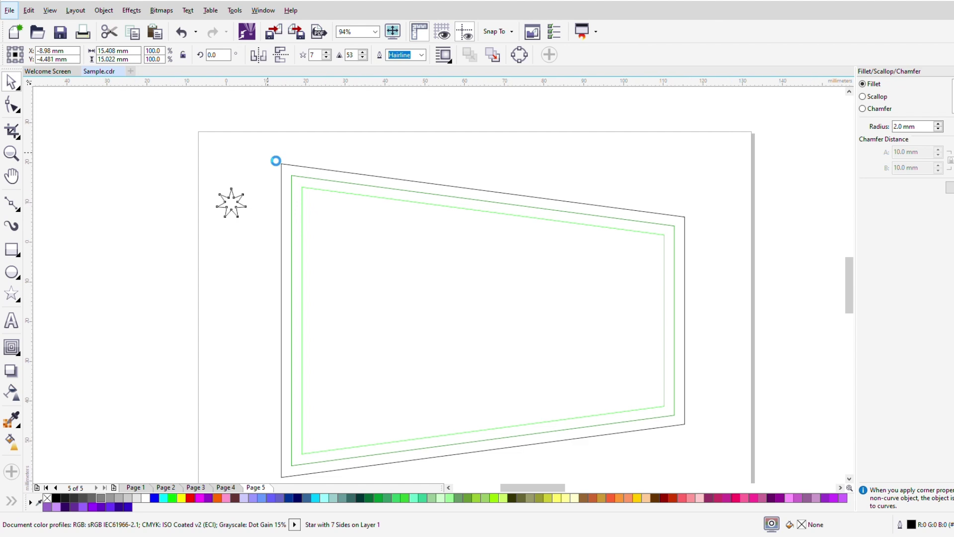
- Move the star onto the middle outline's upper-left corner and scale it down to about 10 mm wide
scroll(241, 204, "up", 4)
left_click_drag(222, 251, 326, 213)
left_click_drag(359, 241, 351, 229)
scroll(333, 223, "up", 1)
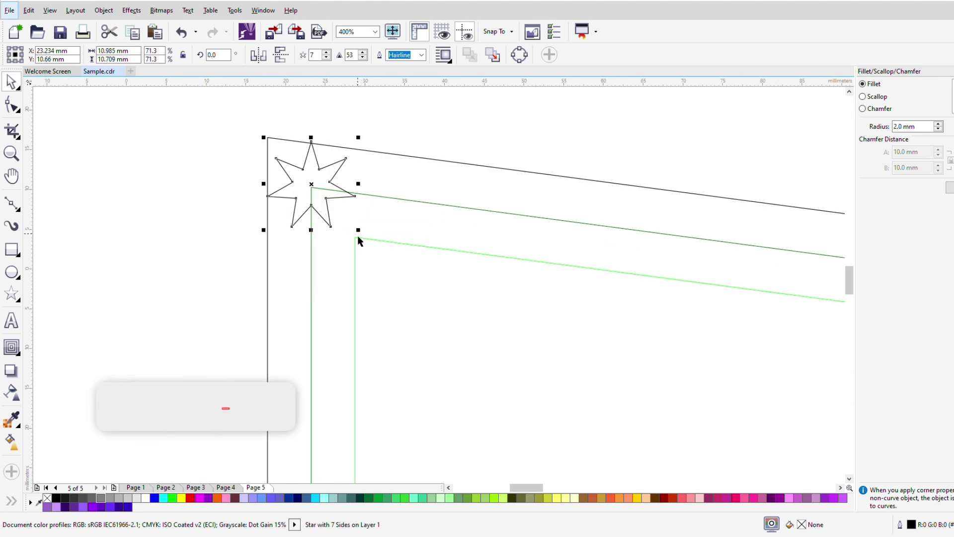
left_click_drag(359, 230, 360, 236)
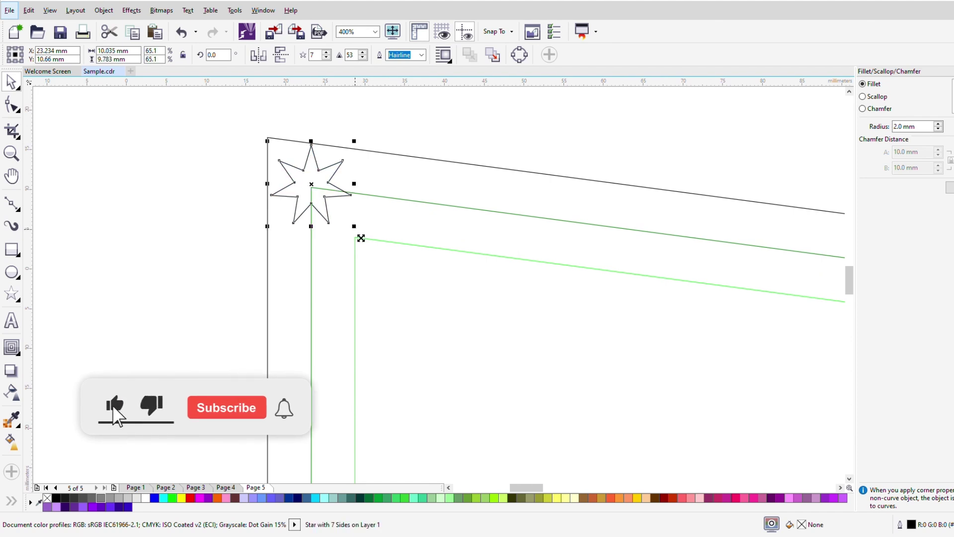
- Centre the star more closely on the middle outline's corner and shrink it to about 7.6 mm wide
left_click(345, 181)
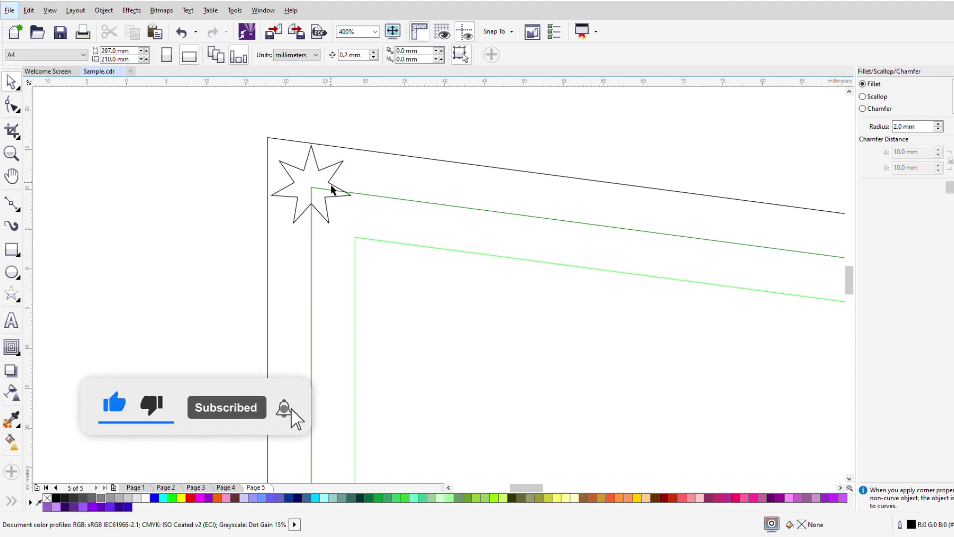
left_click(327, 189)
left_click_drag(320, 192, 321, 196)
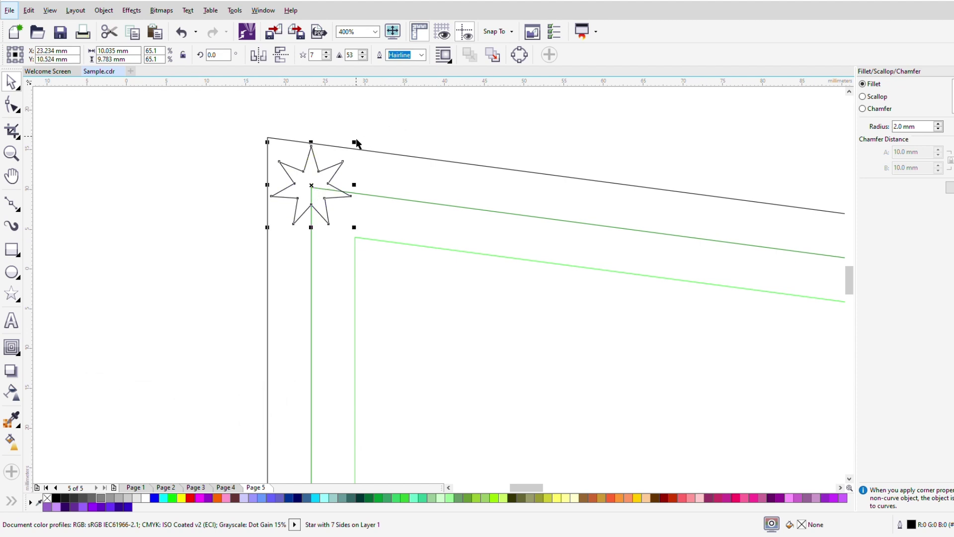
left_click_drag(356, 143, 356, 158)
left_click(433, 128)
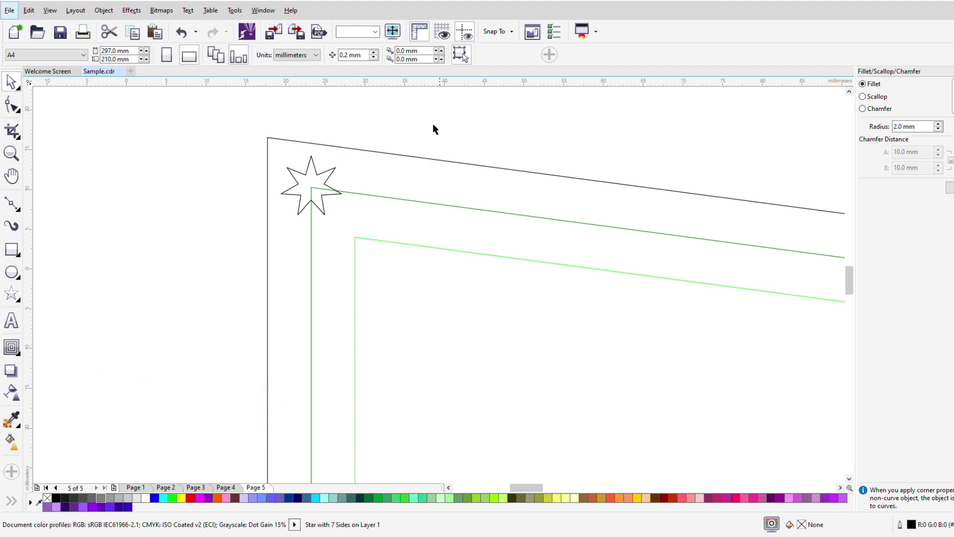
left_click(329, 187)
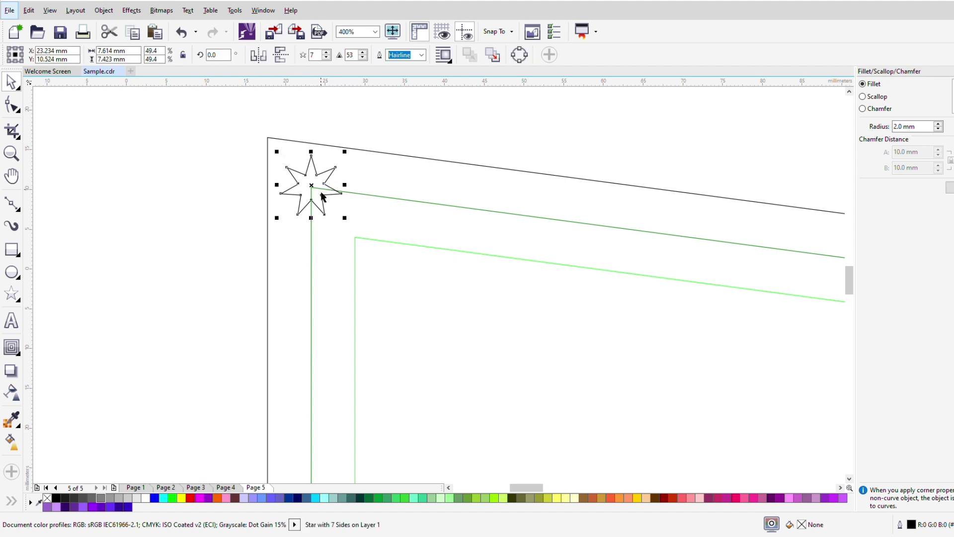
left_click_drag(320, 195, 319, 197)
- Enlarge the star around its centre to about 8.9 mm wide so it fits between the outer and inner outlines
scroll(328, 159, "down", 2)
scroll(348, 164, "up", 2)
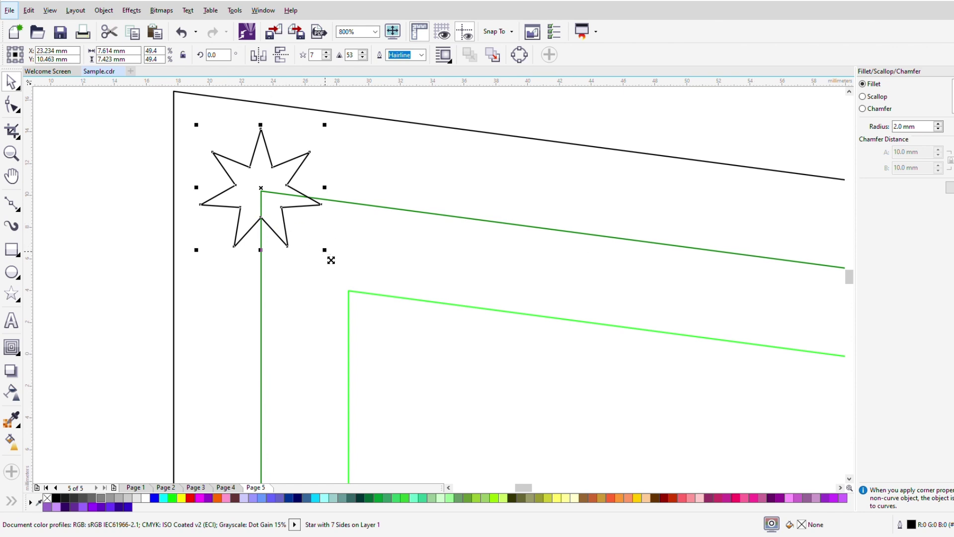
left_click_drag(331, 260, 341, 271)
scroll(277, 162, "down", 2)
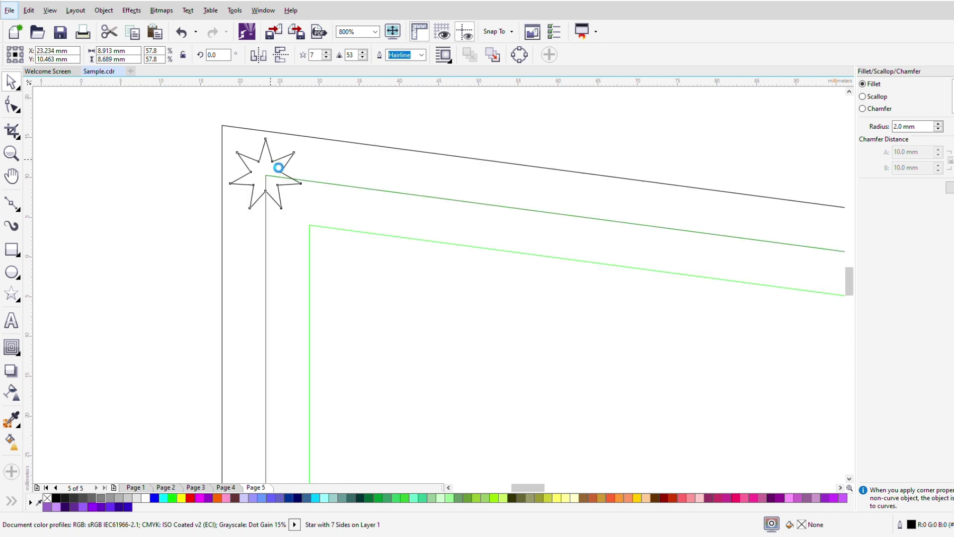
scroll(278, 161, "down", 2)
scroll(266, 139, "up", 1)
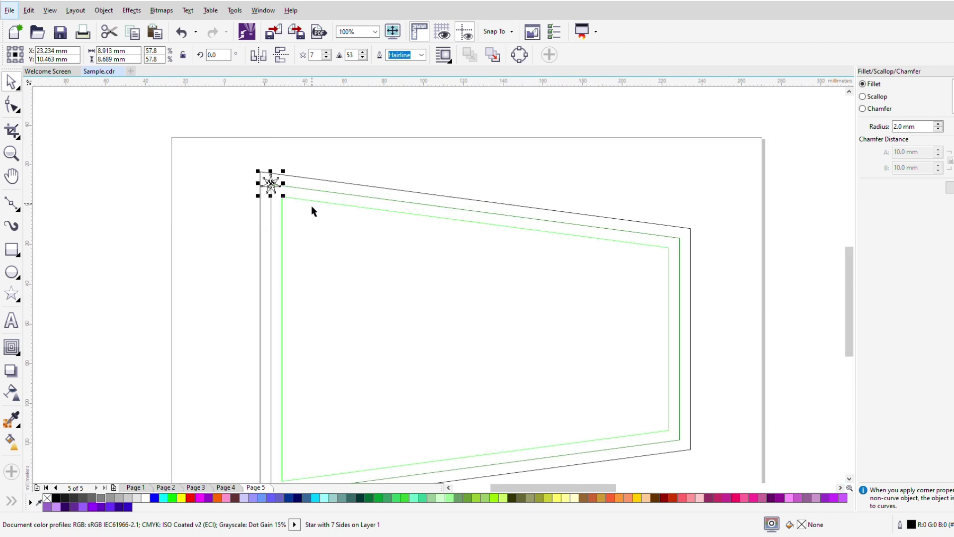
scroll(297, 200, "up", 1)
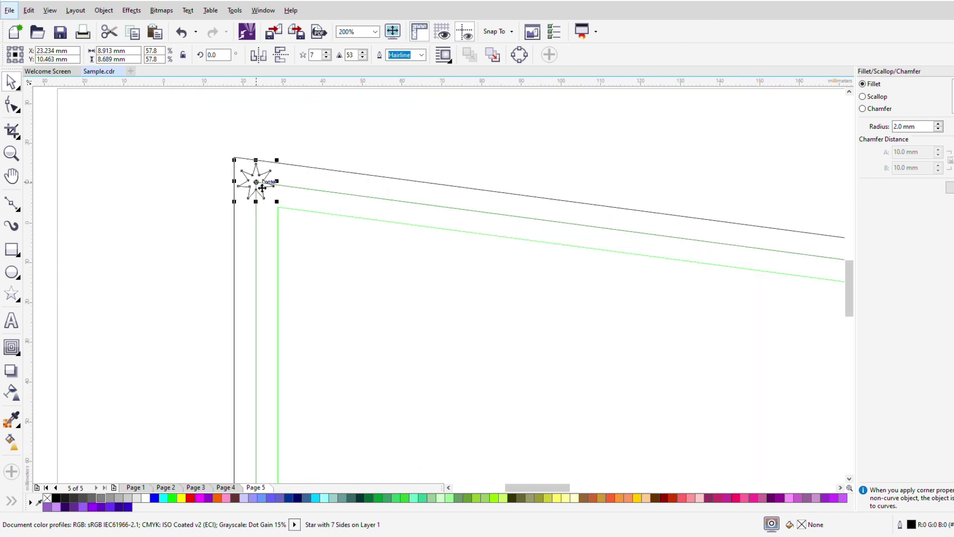
- Move the star above the frame and place a copy level with it, about 110 mm to the right
left_click_drag(271, 188, 376, 201)
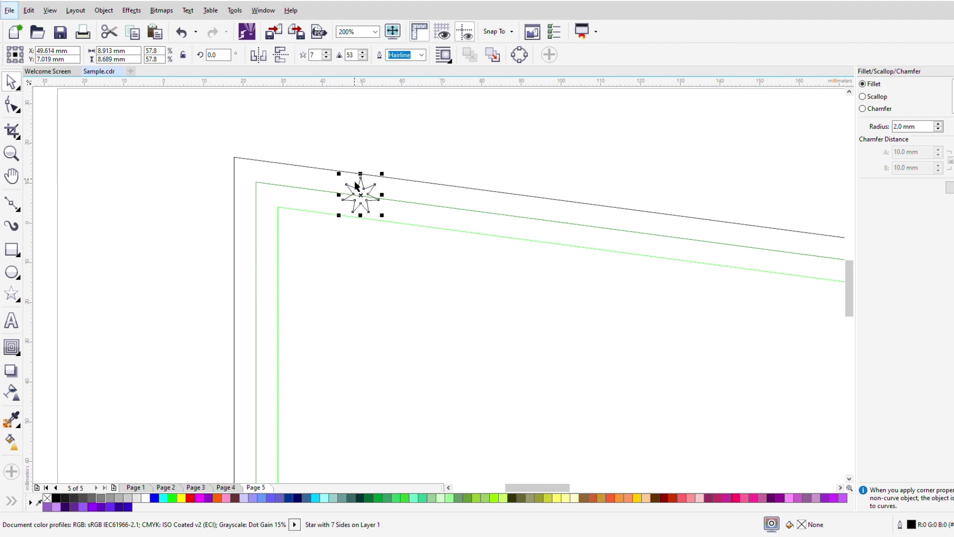
scroll(385, 179, "down", 1)
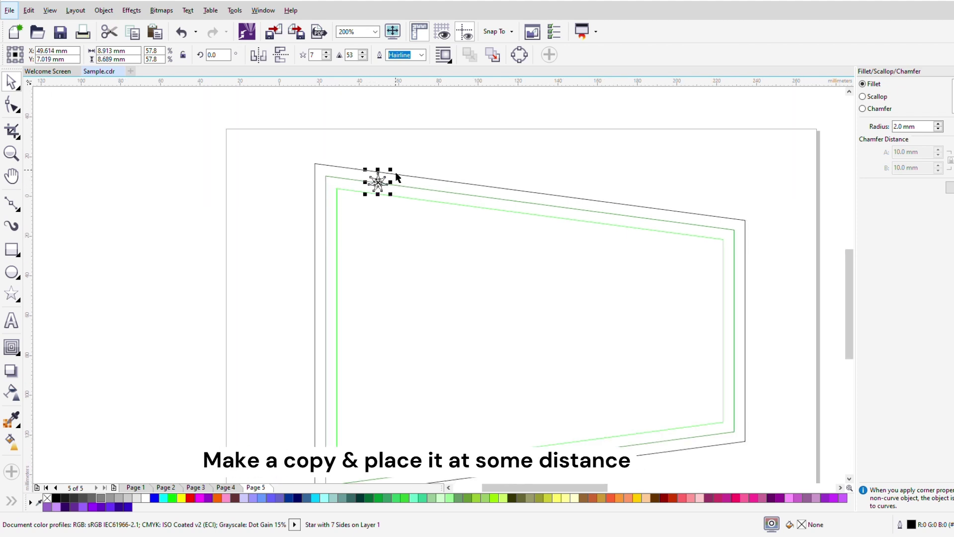
left_click_drag(388, 187, 618, 158)
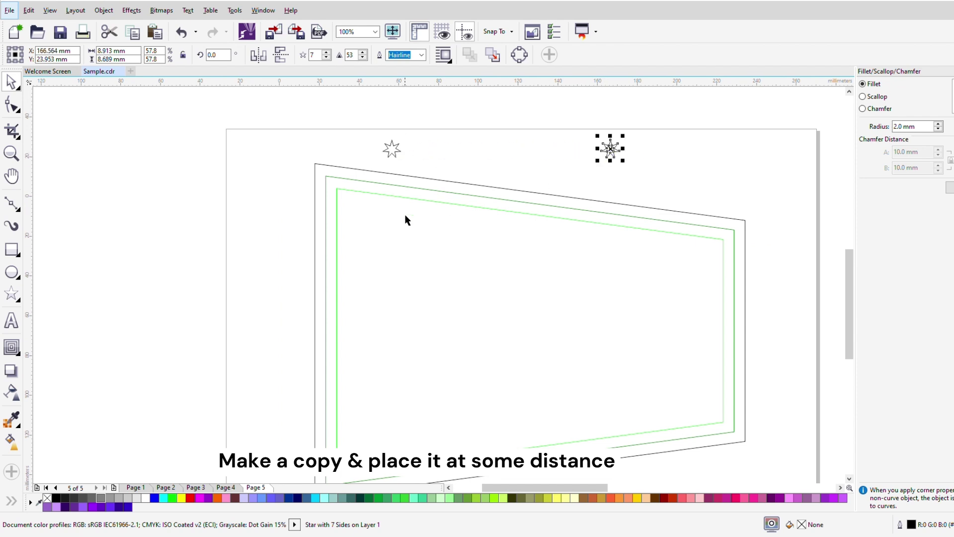
- Blend the left star into the right star with 20 steps
left_click(90, 291)
left_click(18, 353)
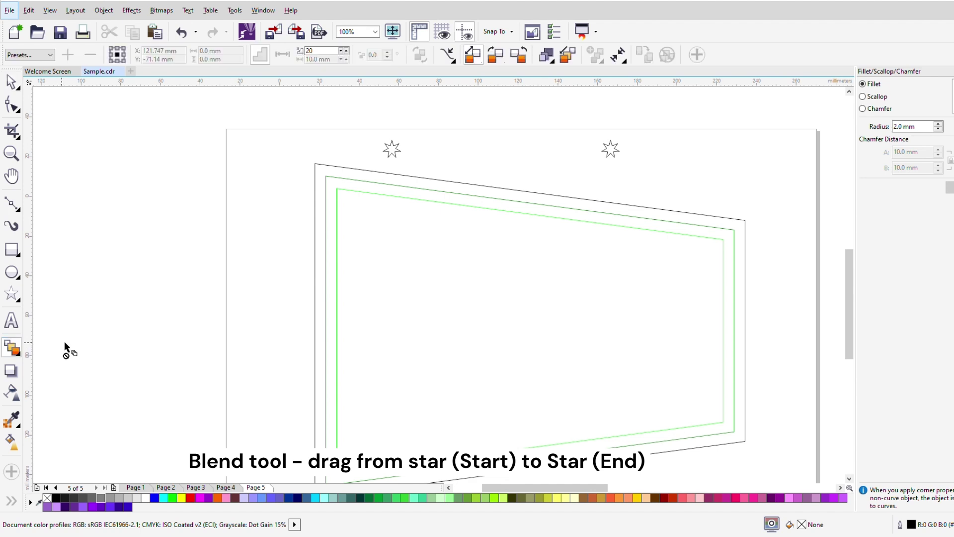
left_click_drag(396, 153, 611, 153)
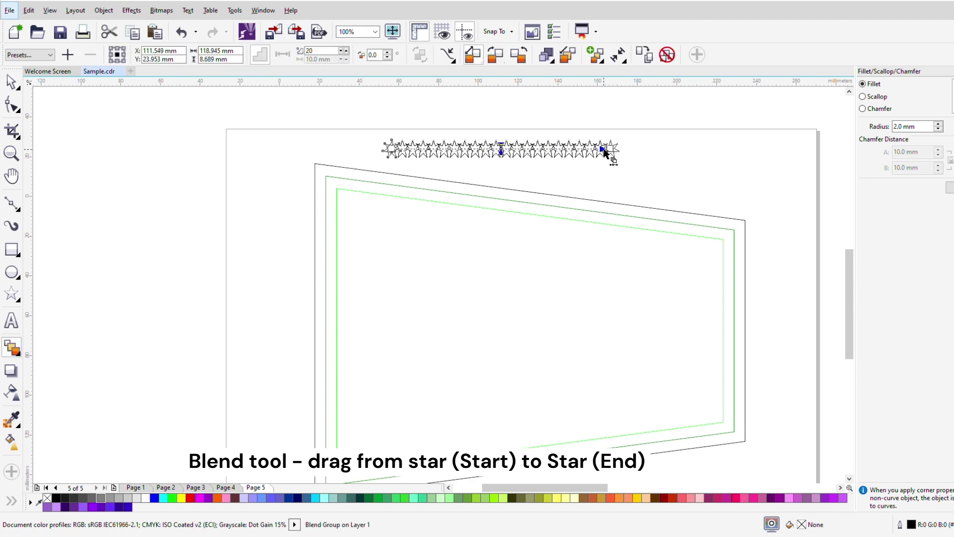
- Fit the star blend to the frame's middle outline as its path and spread the stars along the full path
left_click(11, 83)
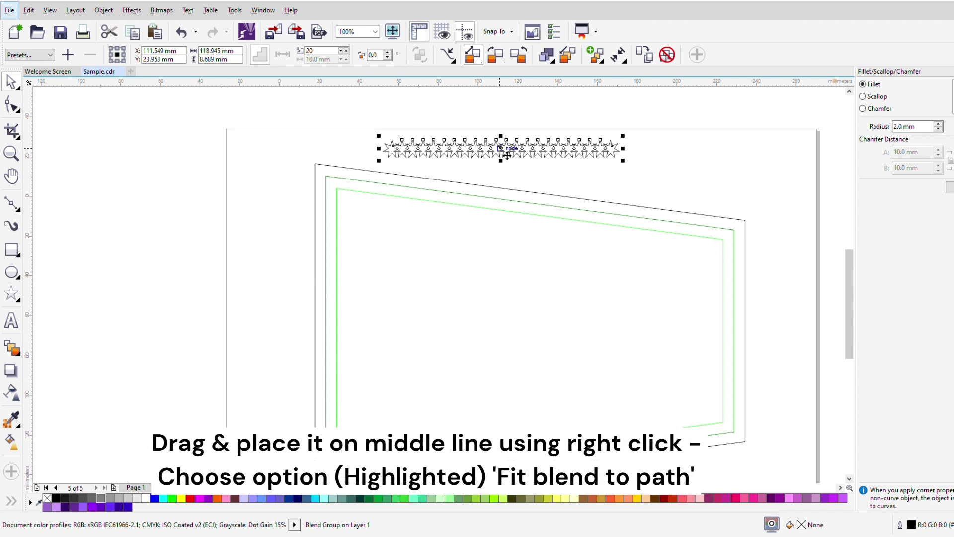
left_click_drag(500, 151, 501, 202)
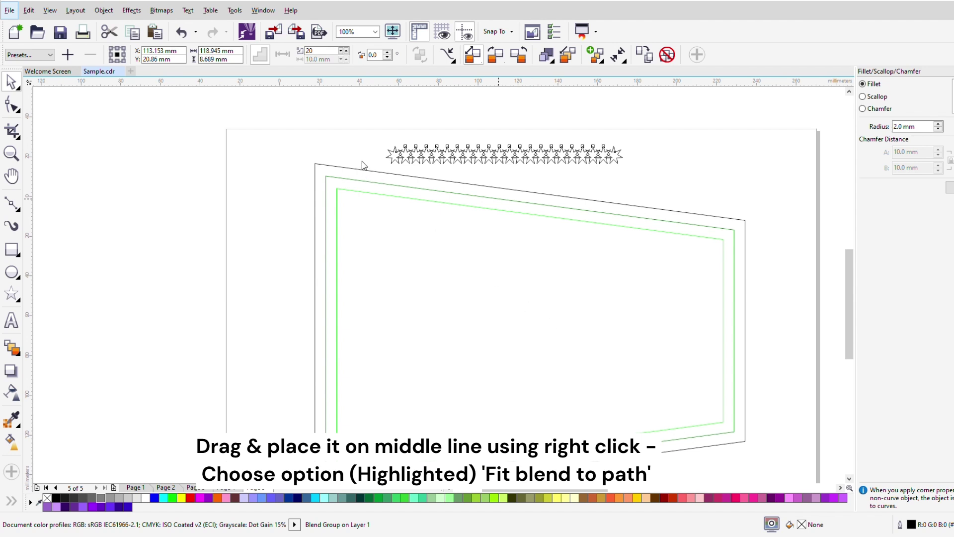
left_click(380, 156)
left_click(391, 132)
scroll(415, 155, "up", 2)
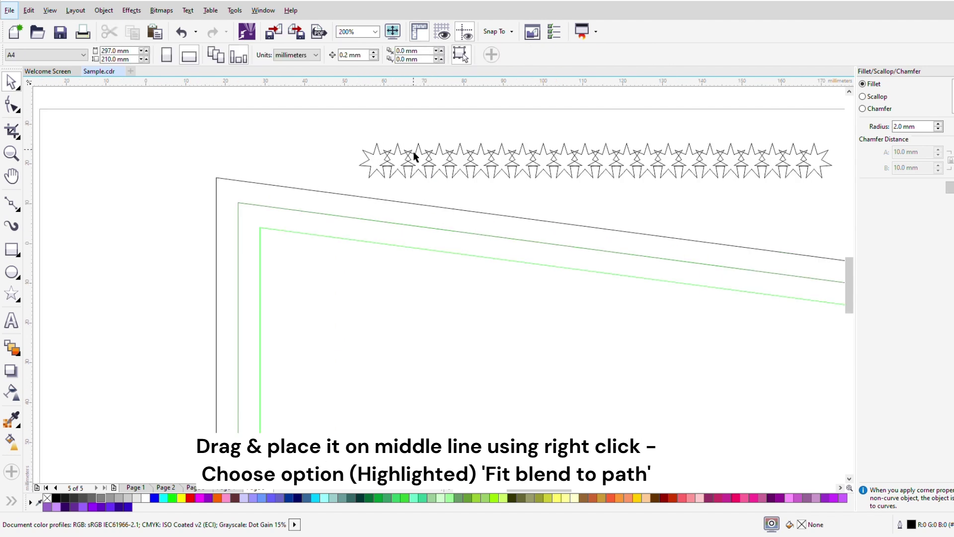
left_click(454, 167)
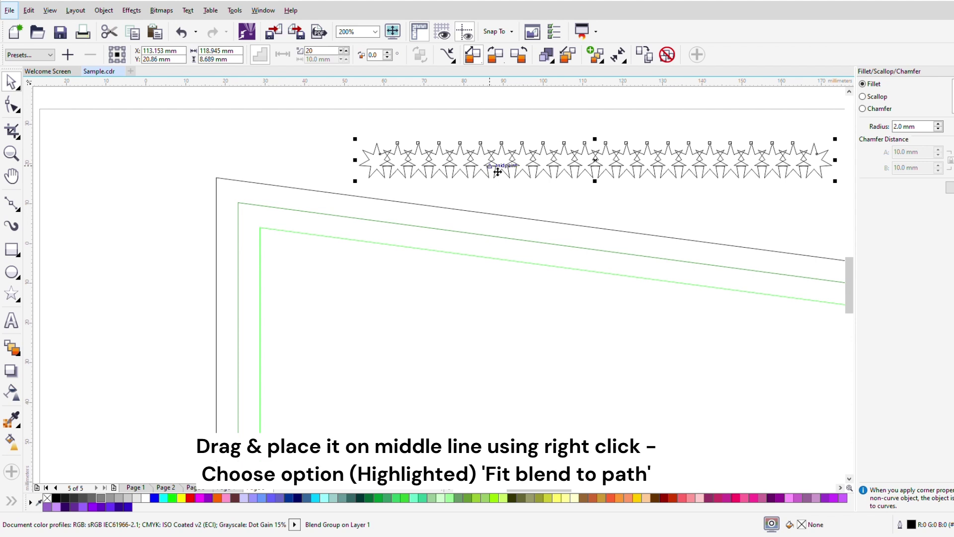
left_click_drag(496, 169, 396, 227)
scroll(294, 149, "down", 4)
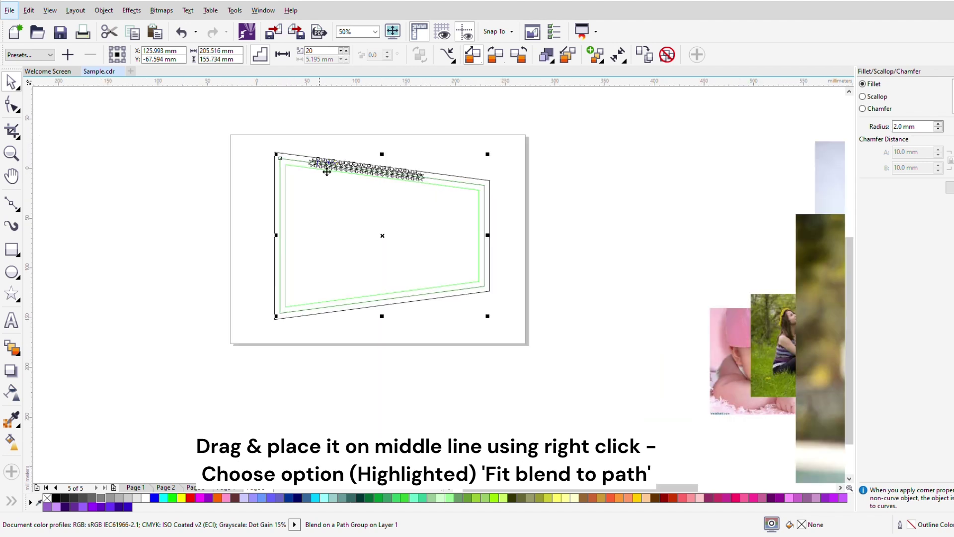
scroll(326, 171, "up", 2)
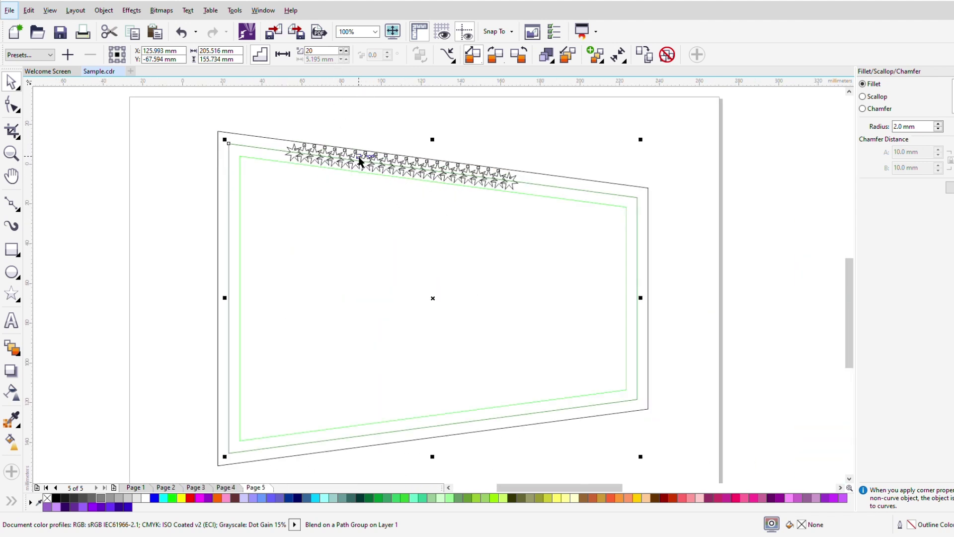
left_click(603, 62)
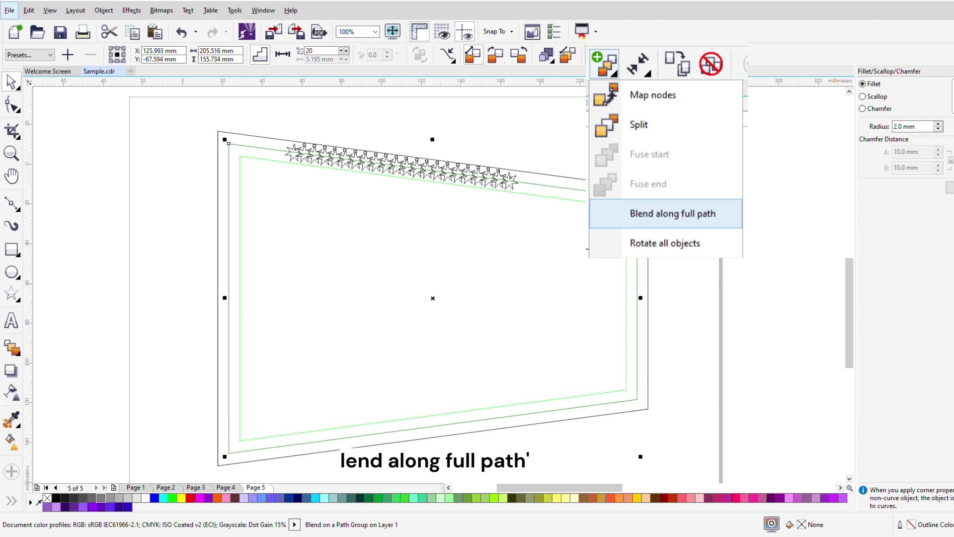
left_click(666, 213)
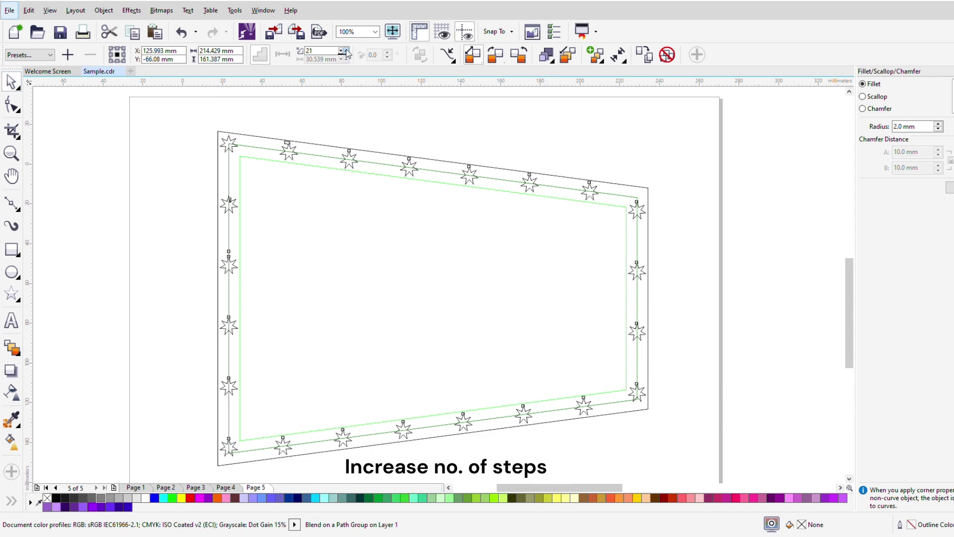
- Increase the number of steps in the star blend to 50
left_click(345, 51)
left_click(345, 50)
left_click(345, 50)
left_click(345, 51)
left_click(344, 50)
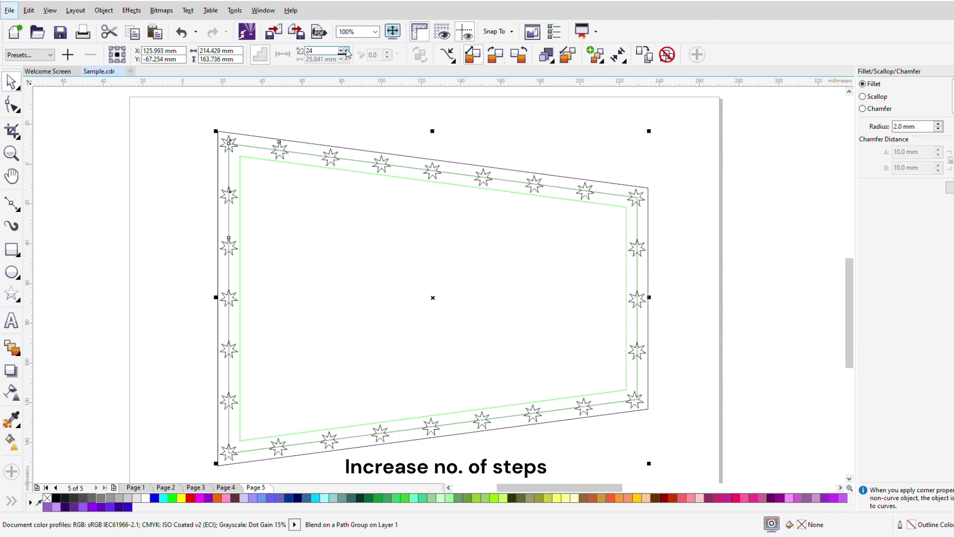
left_click(345, 50)
left_click(345, 51)
left_click(345, 50)
left_click(345, 51)
left_click(344, 51)
left_click(345, 51)
left_click(345, 51)
left_click(345, 50)
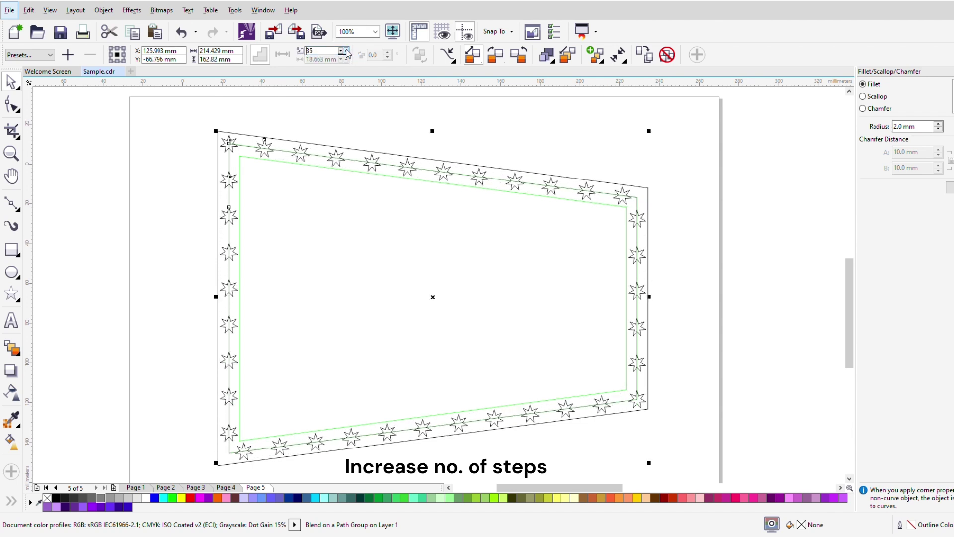
left_click(345, 51)
left_click(345, 51)
left_click(345, 50)
left_click(345, 51)
left_click(345, 50)
left_click(344, 51)
left_click(345, 50)
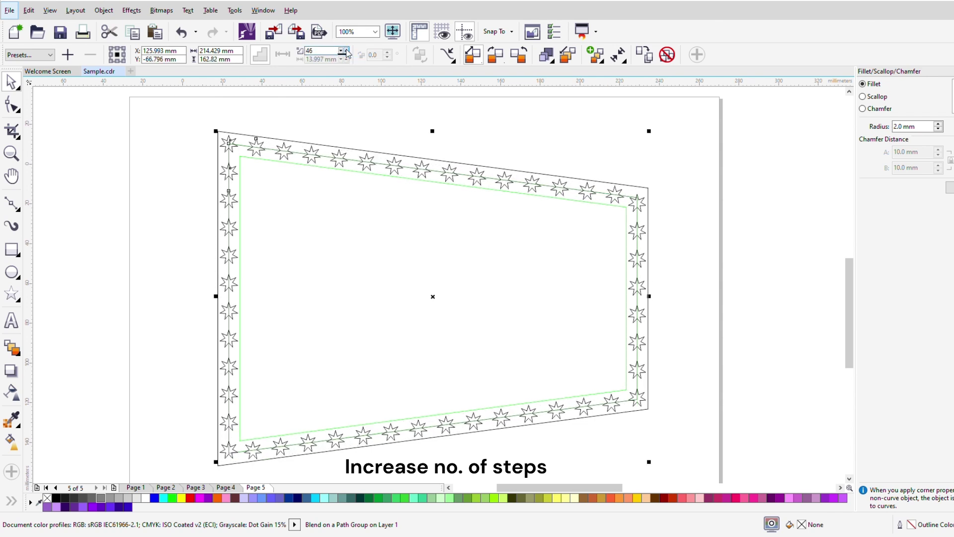
left_click(345, 50)
left_click(345, 51)
left_click(345, 50)
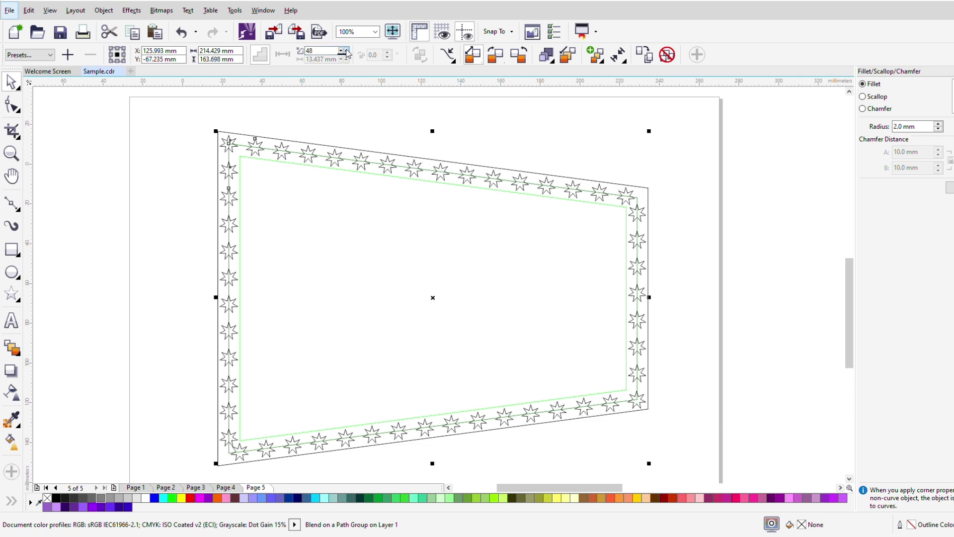
left_click(345, 51)
left_click(345, 50)
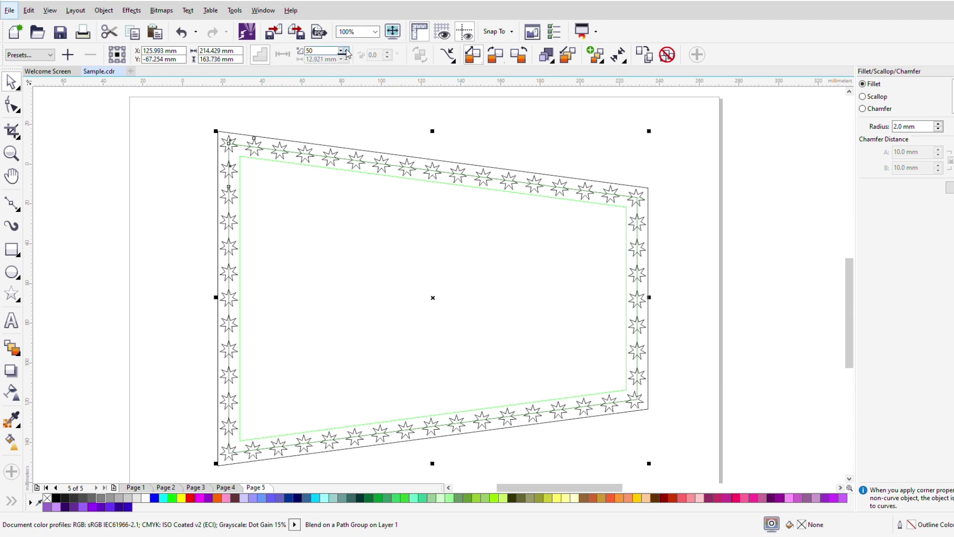
left_click(120, 199)
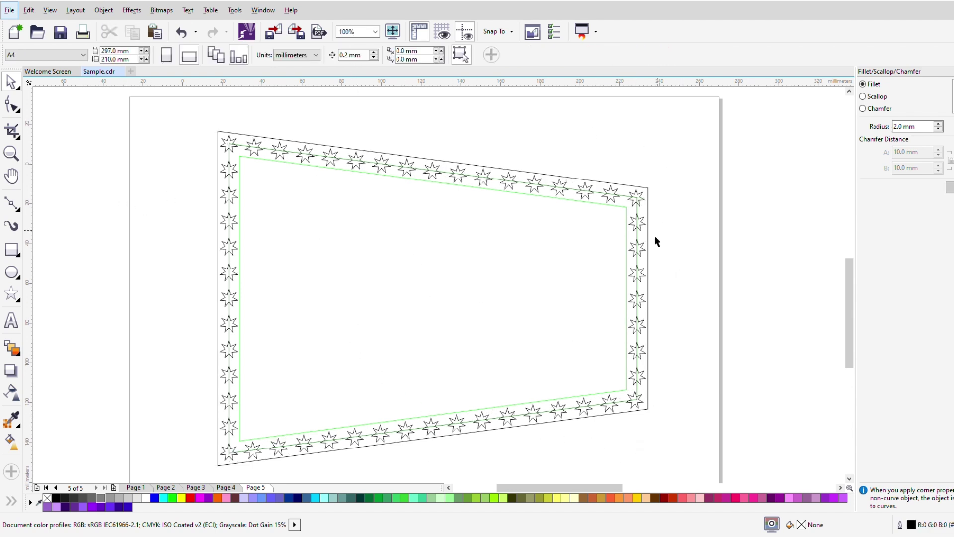
- Break the star blend group apart to separate the stars from the middle outline
scroll(393, 165, "up", 4)
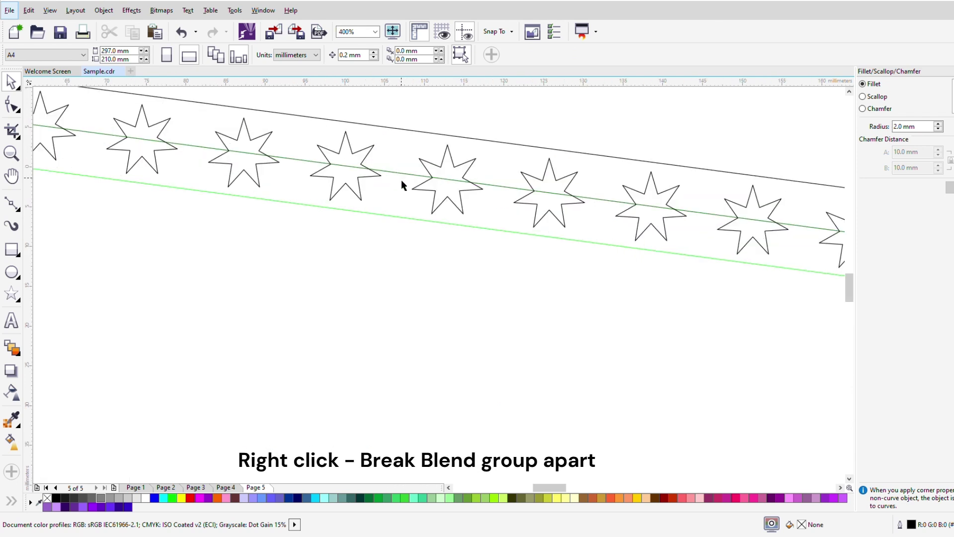
left_click(411, 179)
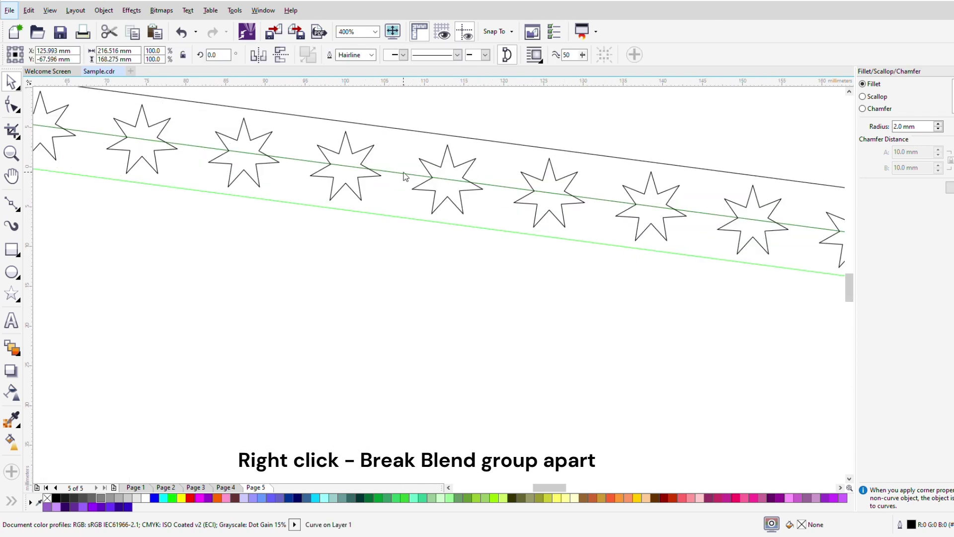
left_click(375, 179)
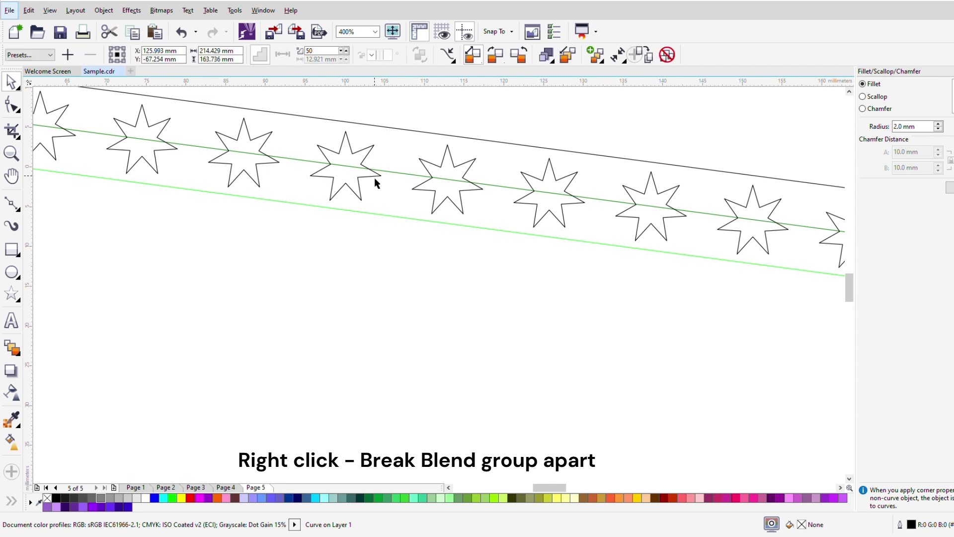
right_click(416, 209)
left_click(422, 216)
left_click(537, 172)
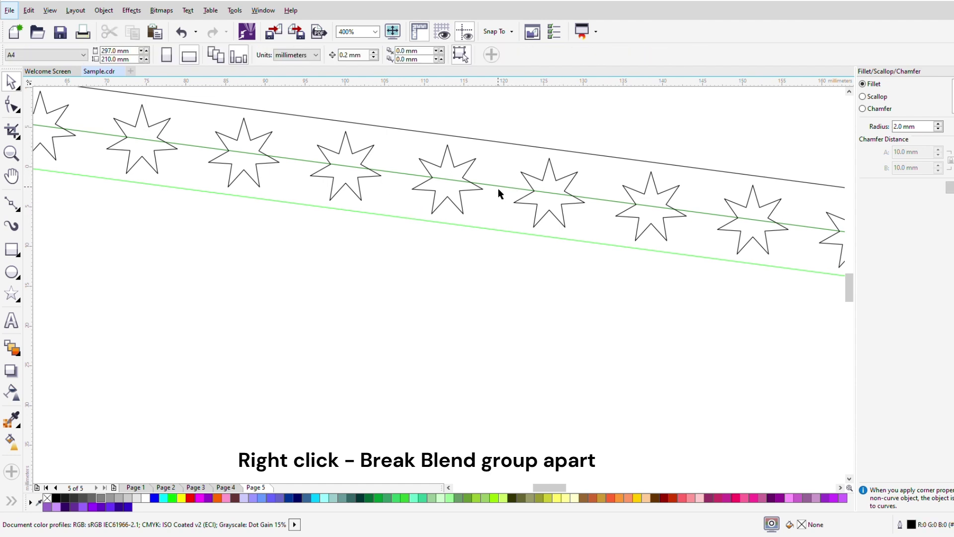
- Pull the middle green outline away from the stars and delete it
scroll(498, 185, "down", 4)
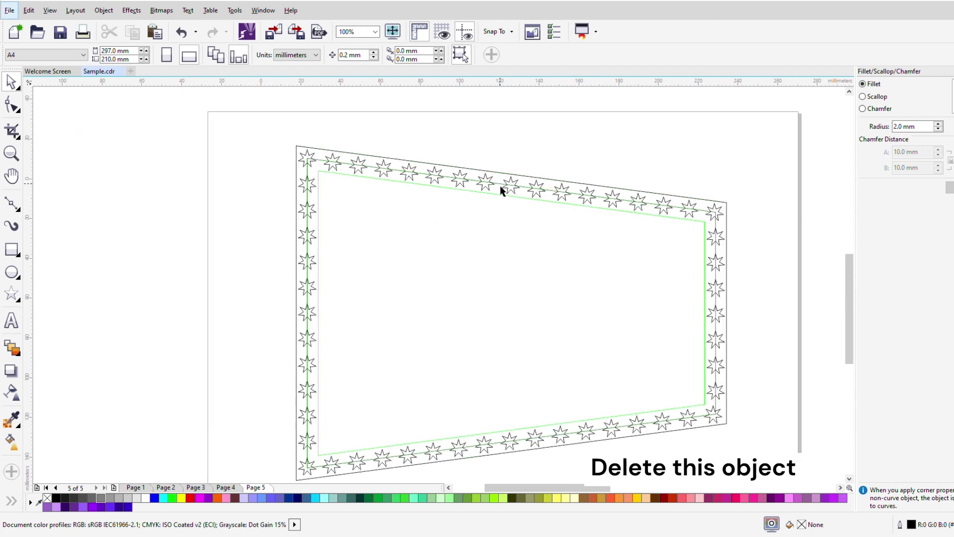
left_click_drag(500, 186, 533, 145)
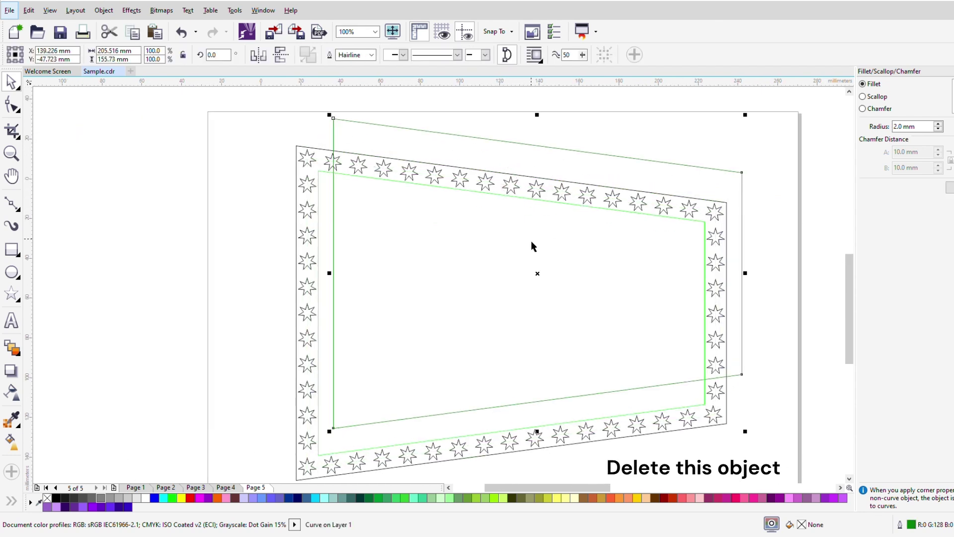
key("Delete")
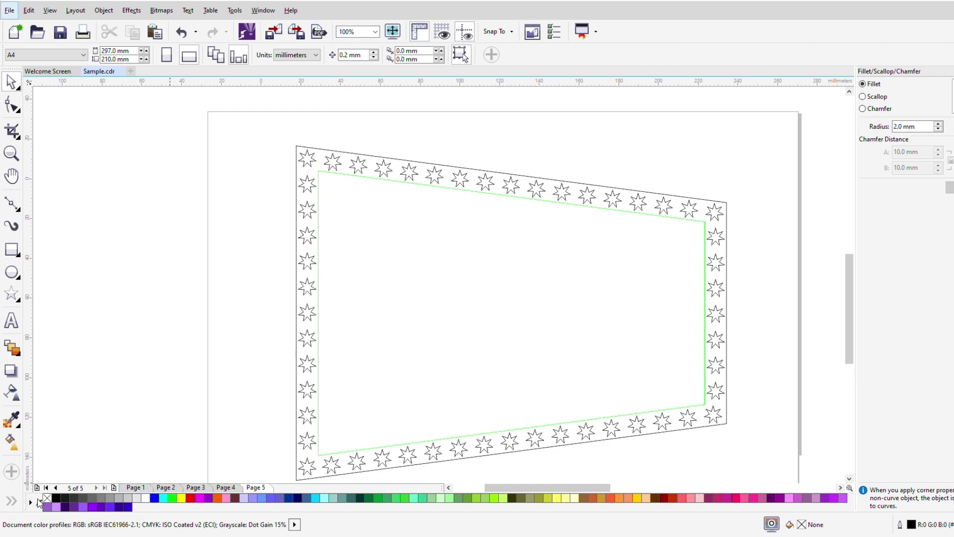
- Smart-fill the border area around the stars, between the outer and inner outlines, with dark blue (#000066)
left_click(11, 441)
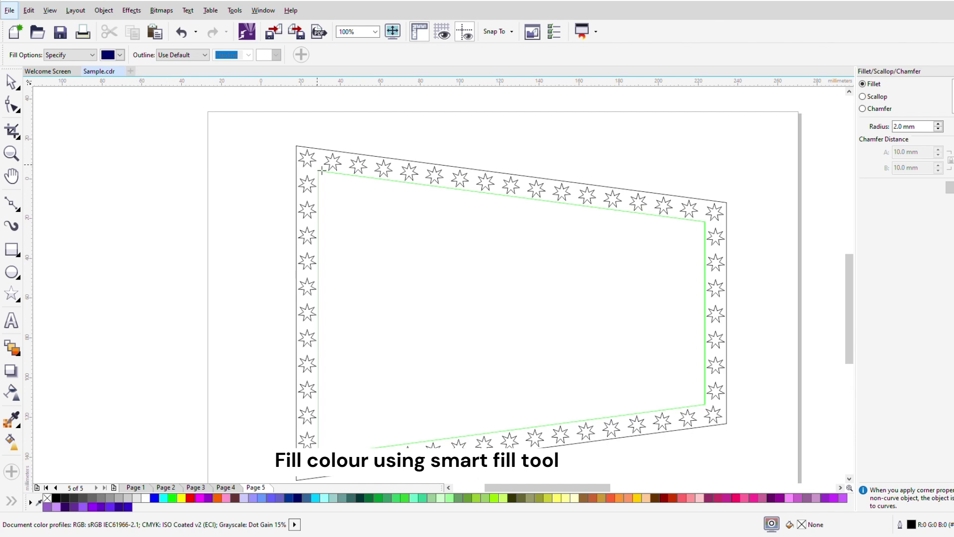
left_click(322, 171)
left_click(11, 82)
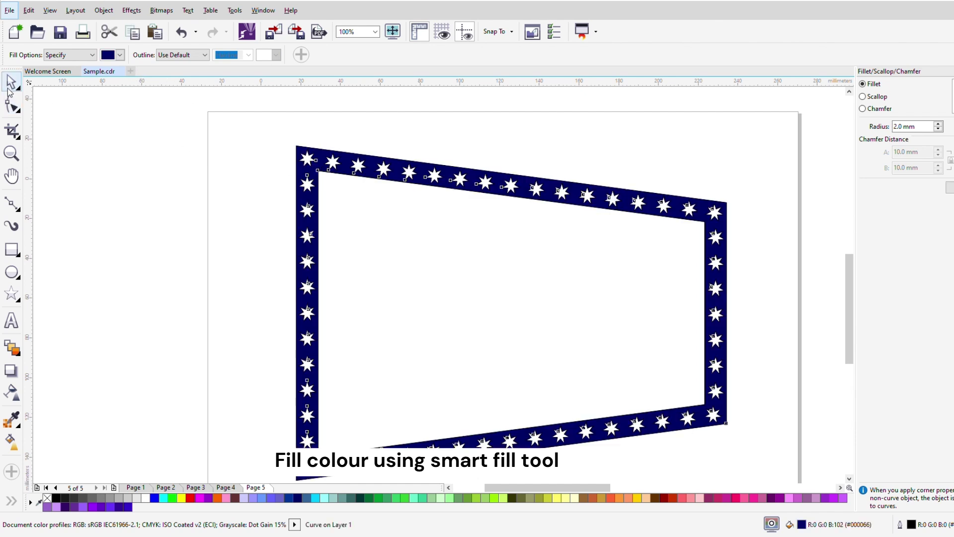
- Move the filled dark blue border below the page and delete the original outlines and stars left on the page
scroll(277, 166, "down", 1)
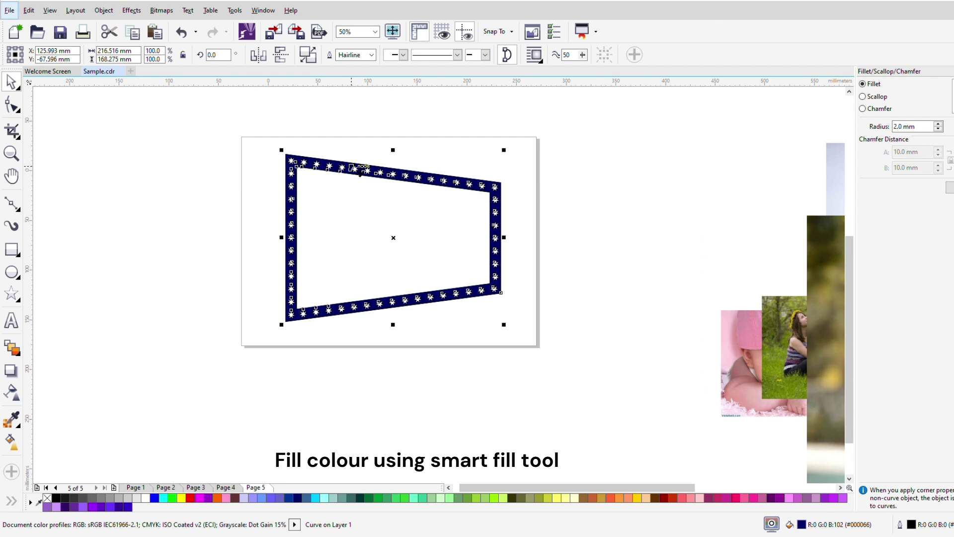
left_click_drag(359, 170, 366, 358)
left_click_drag(225, 138, 561, 365)
key("Delete")
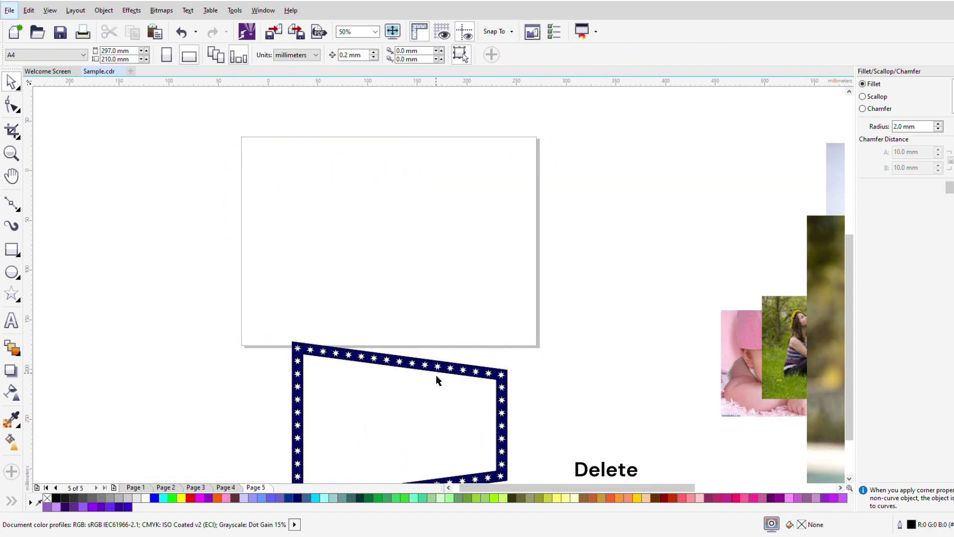
- Move the filled border back onto the page and give it a purple outline 2 px thick
left_click_drag(445, 369, 431, 182)
scroll(296, 188, "up", 1)
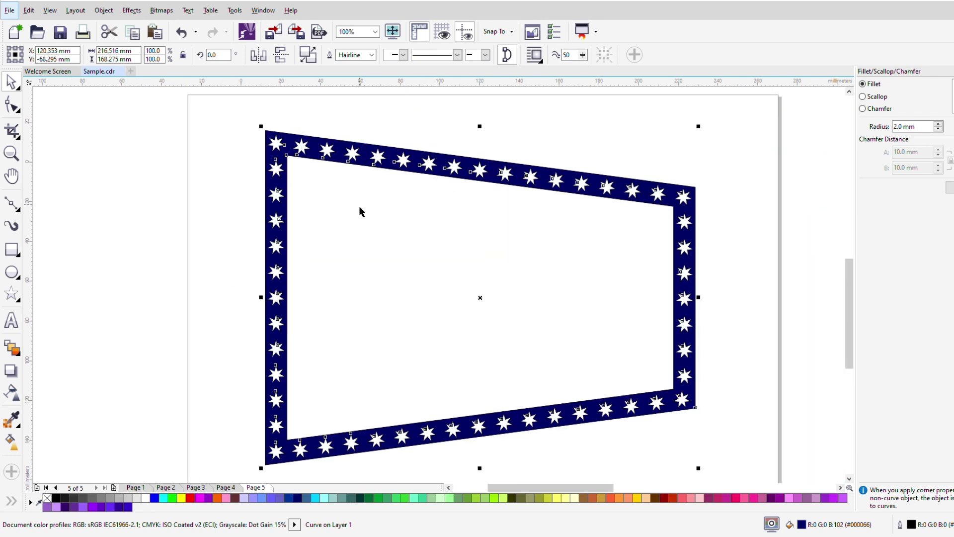
right_click(93, 508)
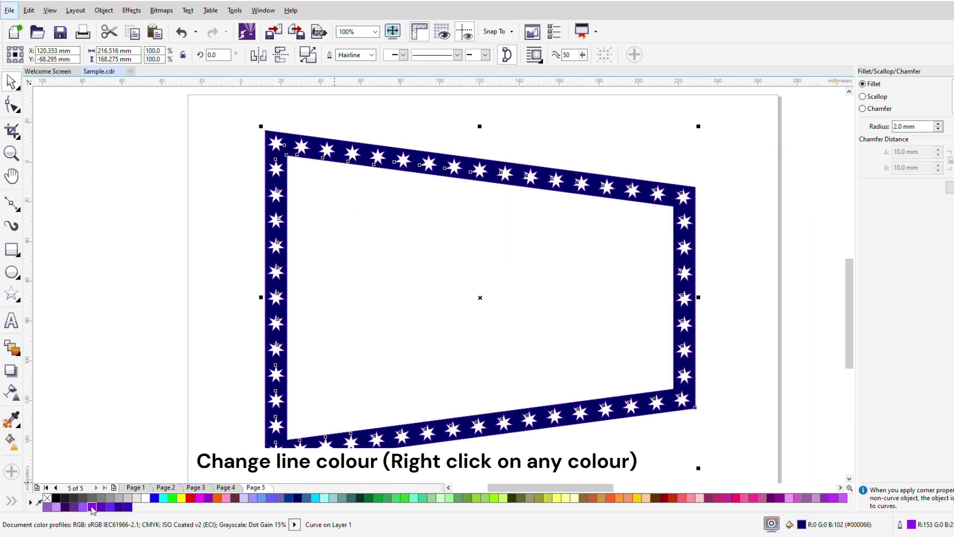
left_click(374, 56)
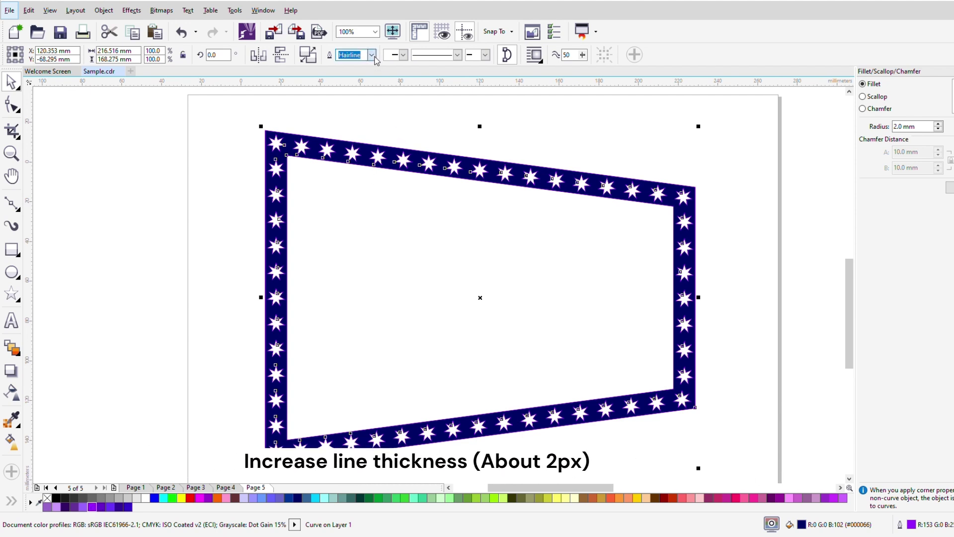
type("2 px")
key("Return")
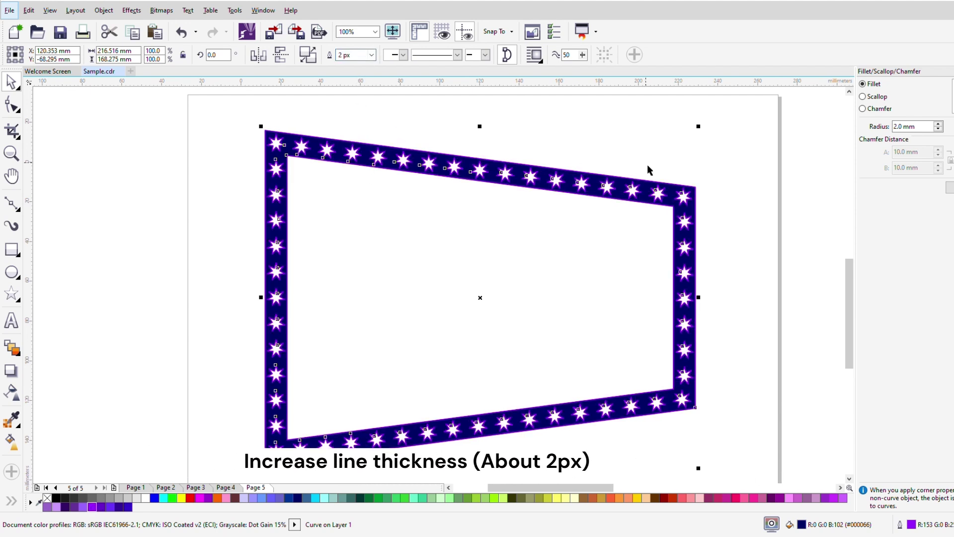
left_click(630, 203)
- Smart-fill the empty centre of the frame with dark blue (#000066)
scroll(438, 199, "down", 2)
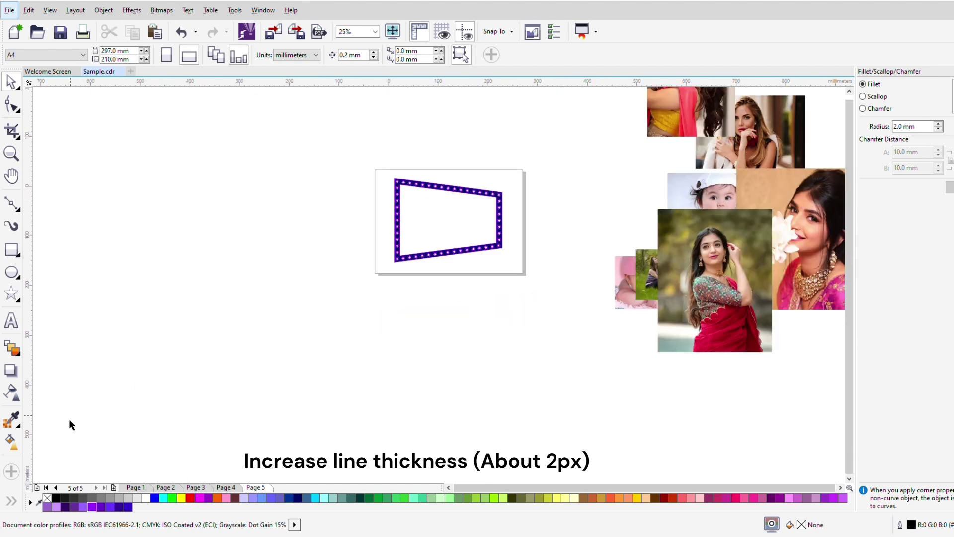
left_click(16, 505)
left_click(27, 503)
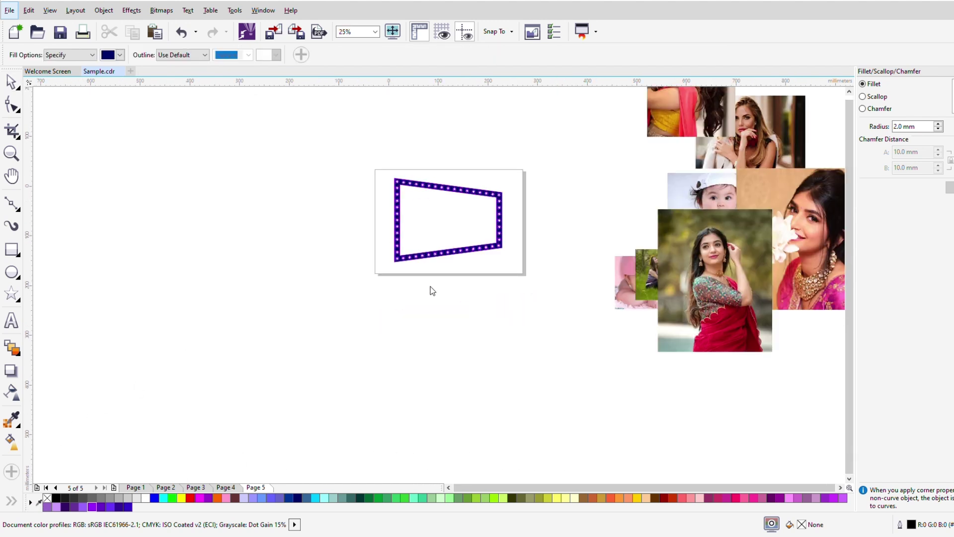
key("space")
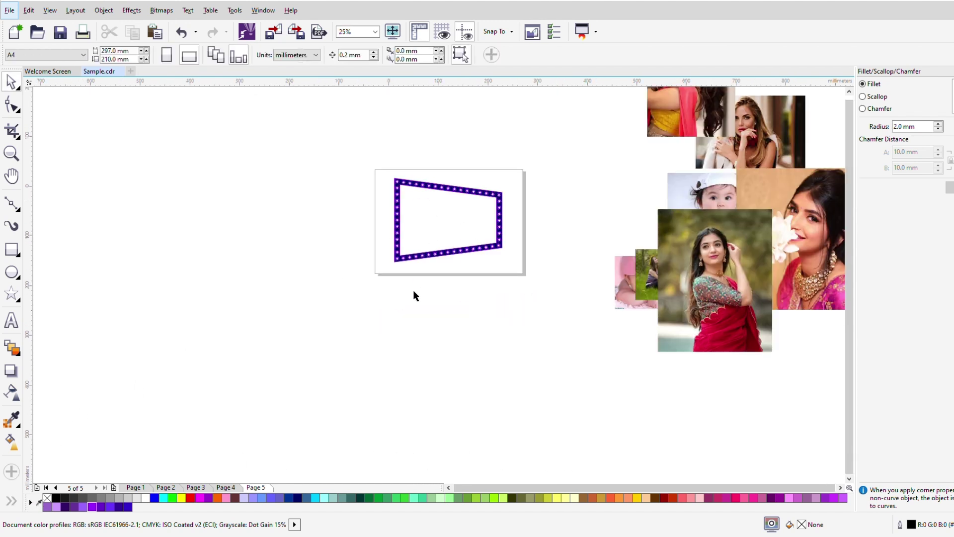
key("space")
key("space")
scroll(429, 268, "up", 2)
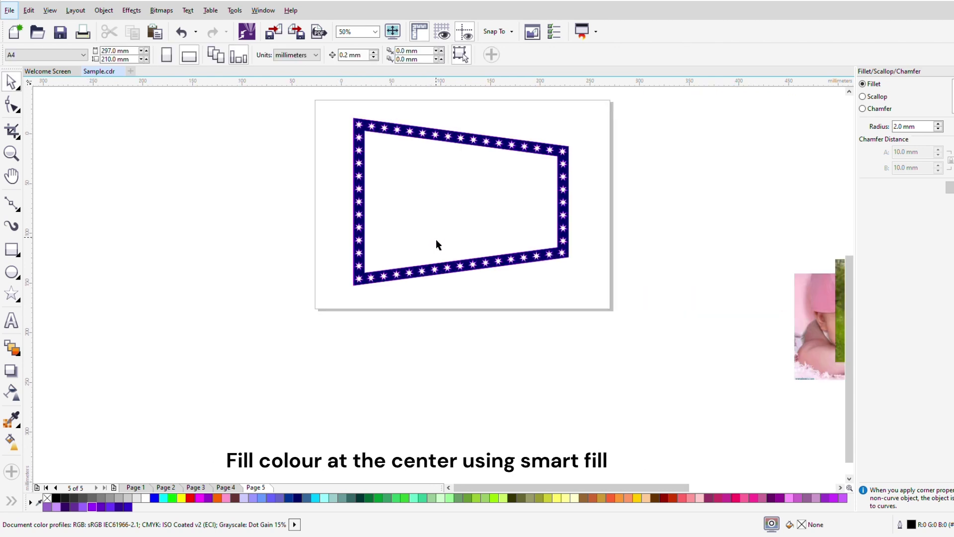
key("space")
left_click(450, 222)
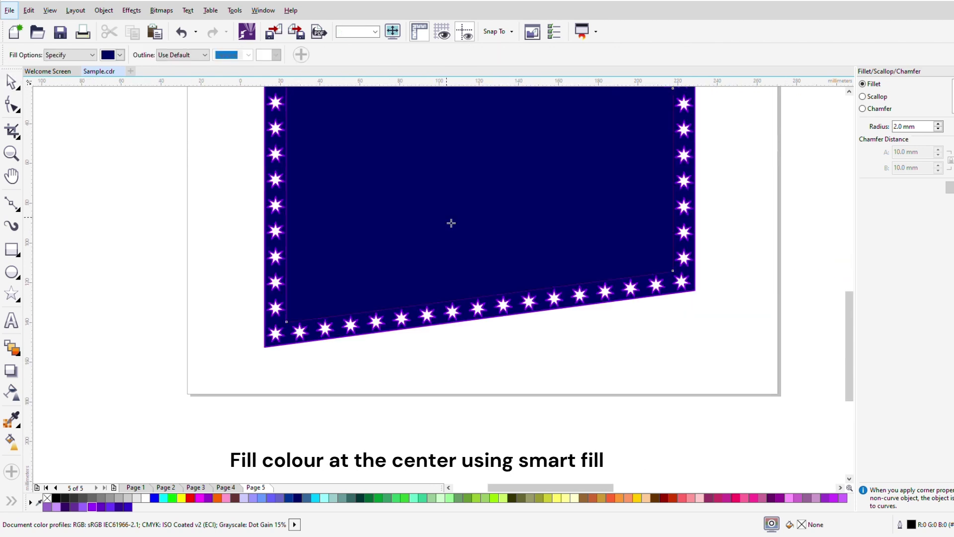
scroll(452, 222, "down", 1)
key("space")
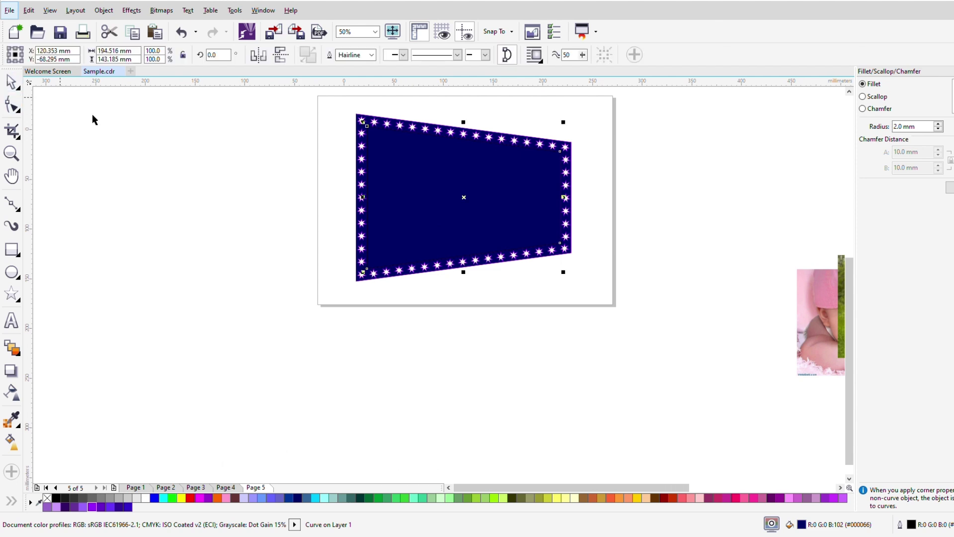
- Move the dark blue centre shape off the frame to below the page and remove its fill
left_click_drag(463, 193, 491, 377)
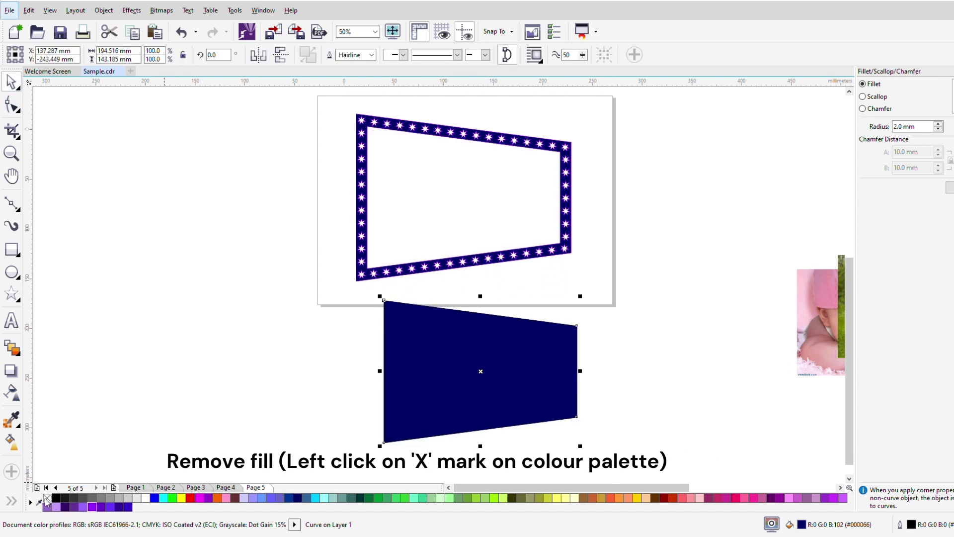
left_click(46, 498)
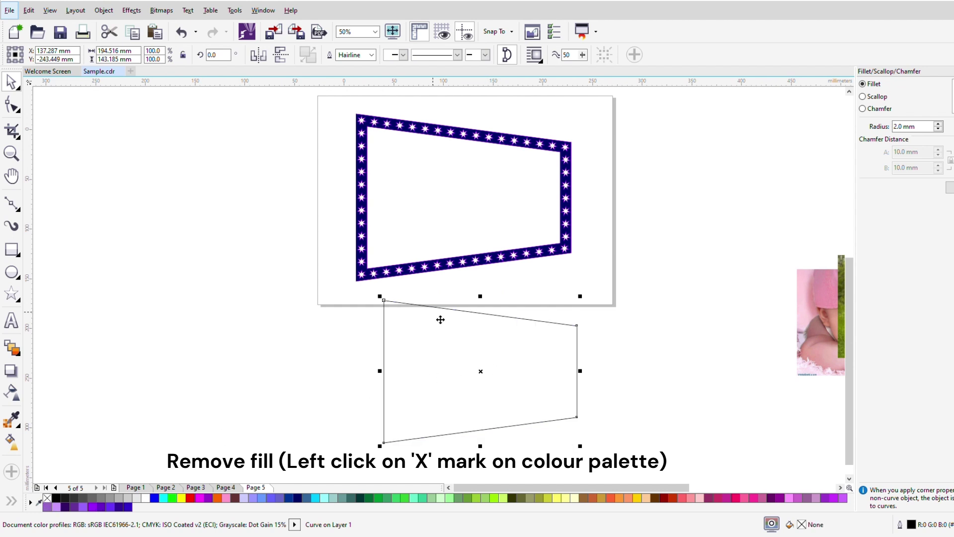
scroll(473, 352, "up", 1)
scroll(473, 290, "down", 1)
scroll(461, 373, "up", 1)
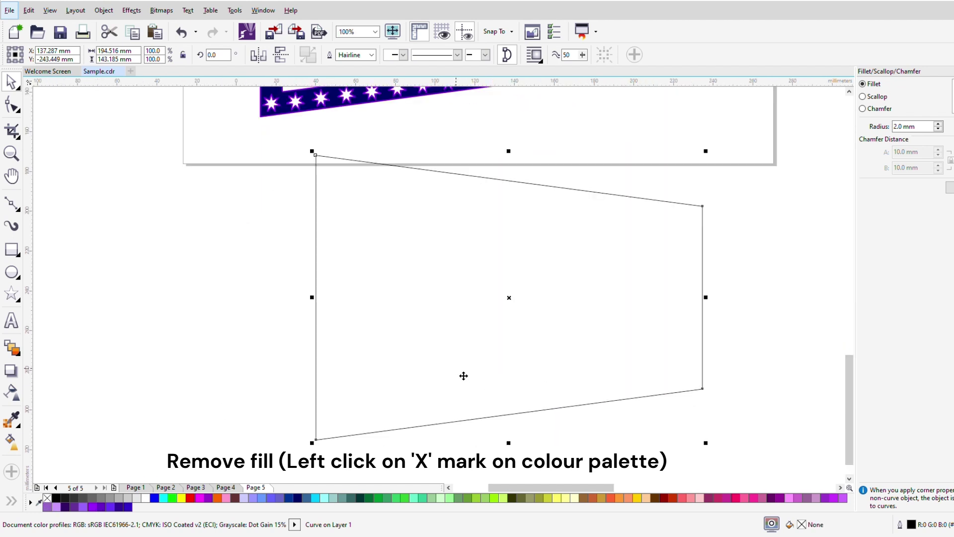
left_click_drag(515, 304, 513, 322)
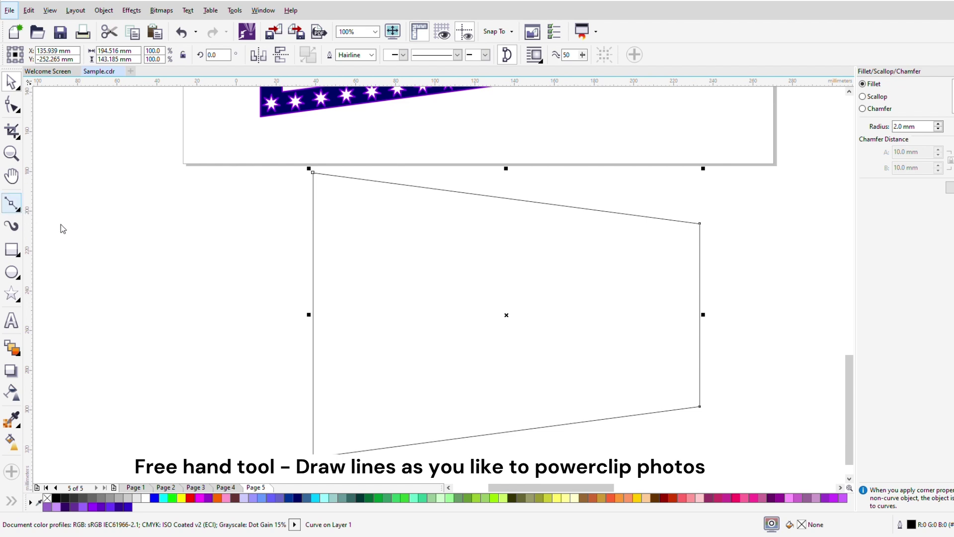
- Draw one Freehand line cutting off the outline's upper-left corner and another, about 105 mm long, from that line's middle to the bottom edge
key("F5")
key("Escape")
left_click(313, 297)
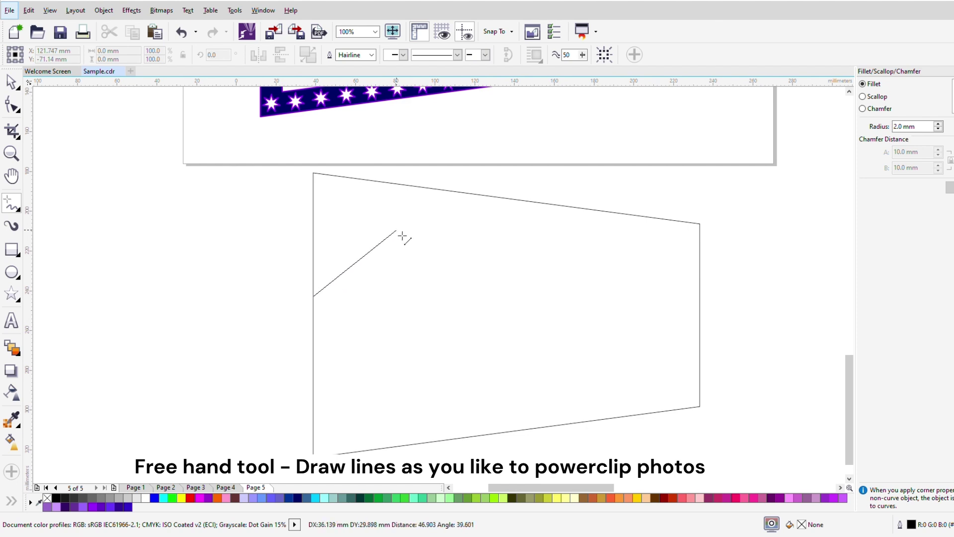
left_click(466, 198)
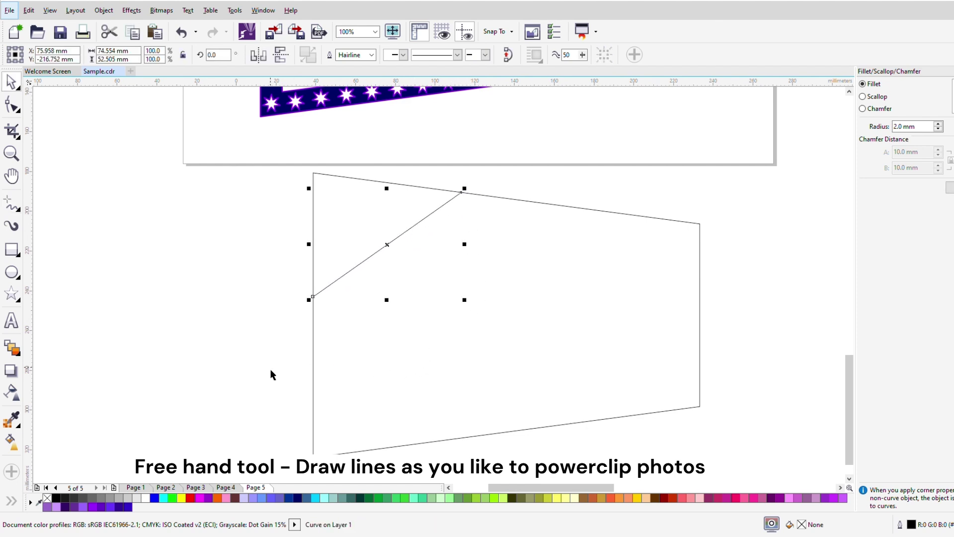
key("Escape")
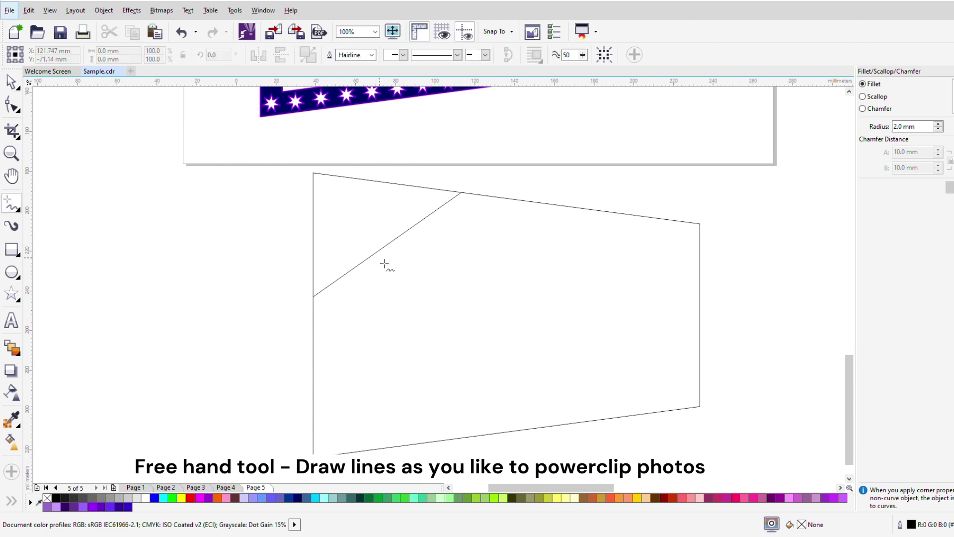
left_click(394, 252)
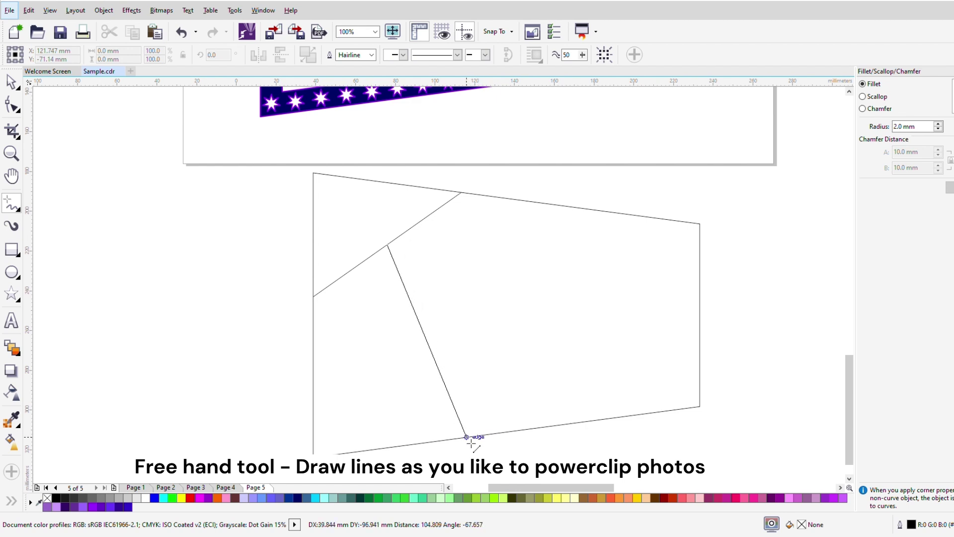
left_click(468, 438)
key("Escape")
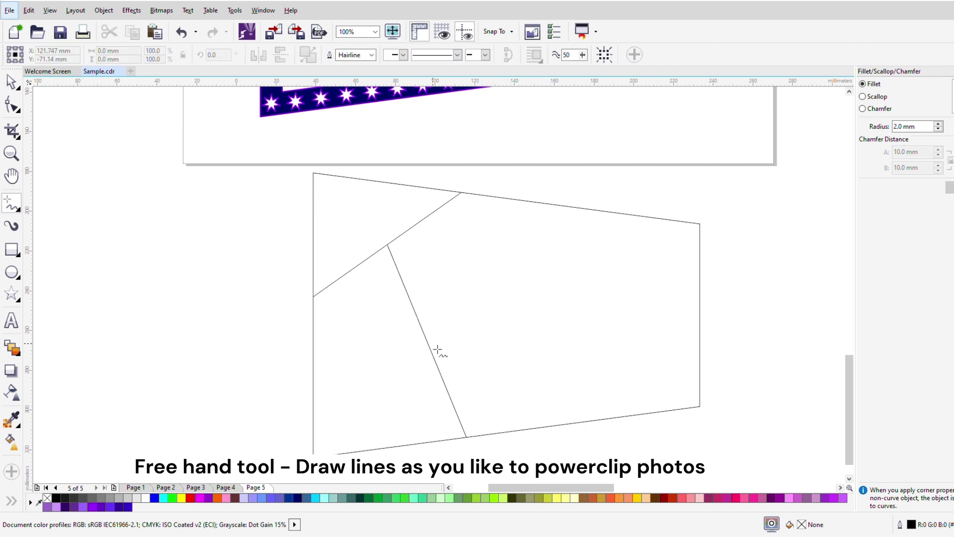
- Draw two Freehand lines from the middle of the long steep line, one about 91 mm long to the top edge, one to the upper-right corner
left_click(427, 340)
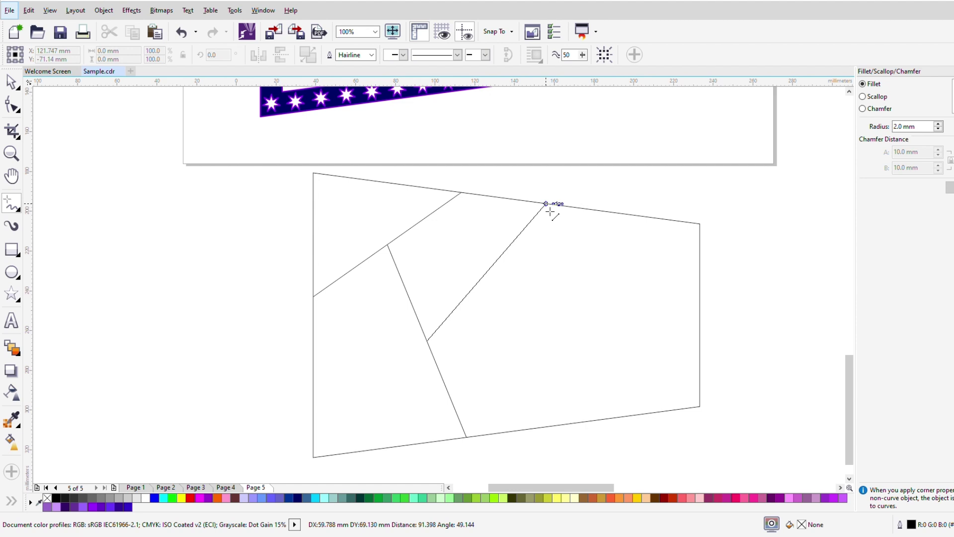
left_click(550, 211)
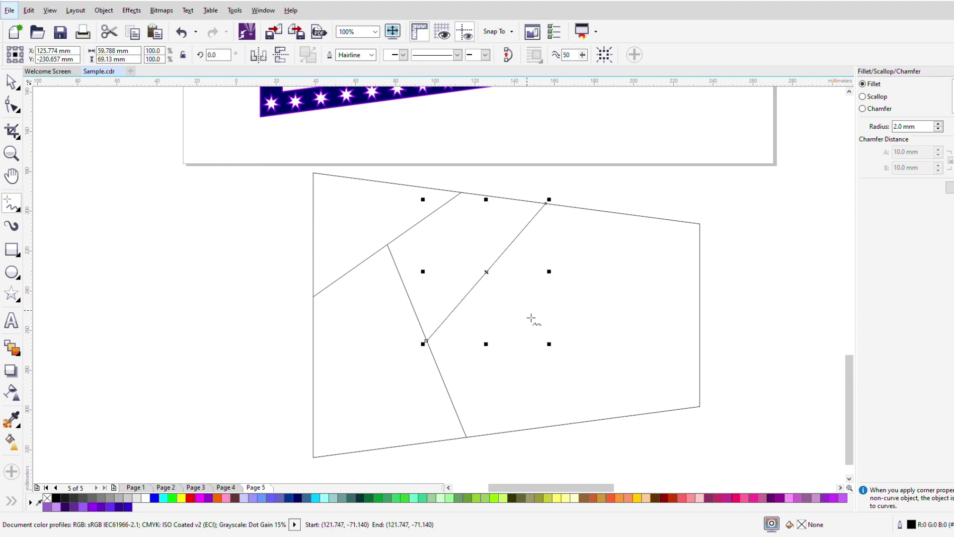
left_click(428, 342)
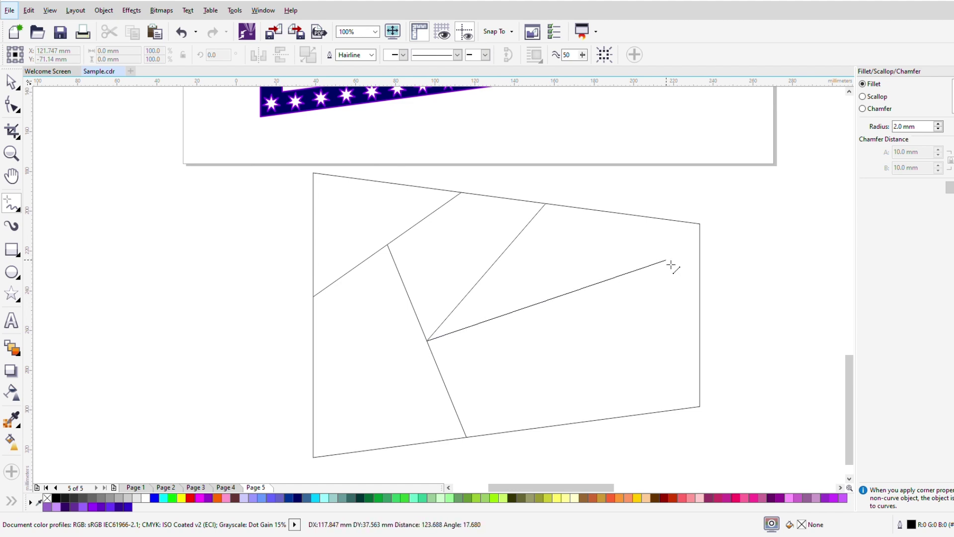
left_click(705, 231)
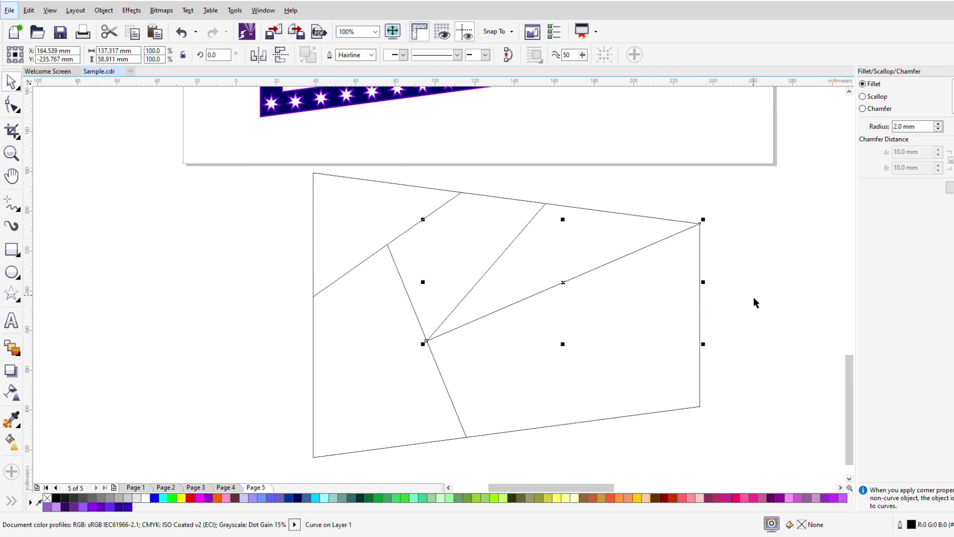
- Draw a Freehand line about 74 mm high from the line ending in the upper-right corner down to the outline's bottom edge
left_click(575, 278)
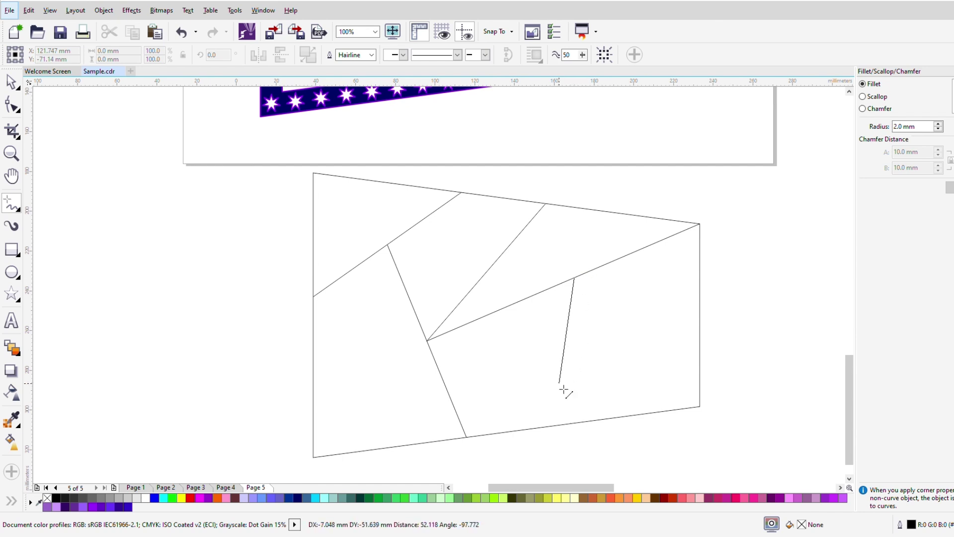
left_click(555, 426)
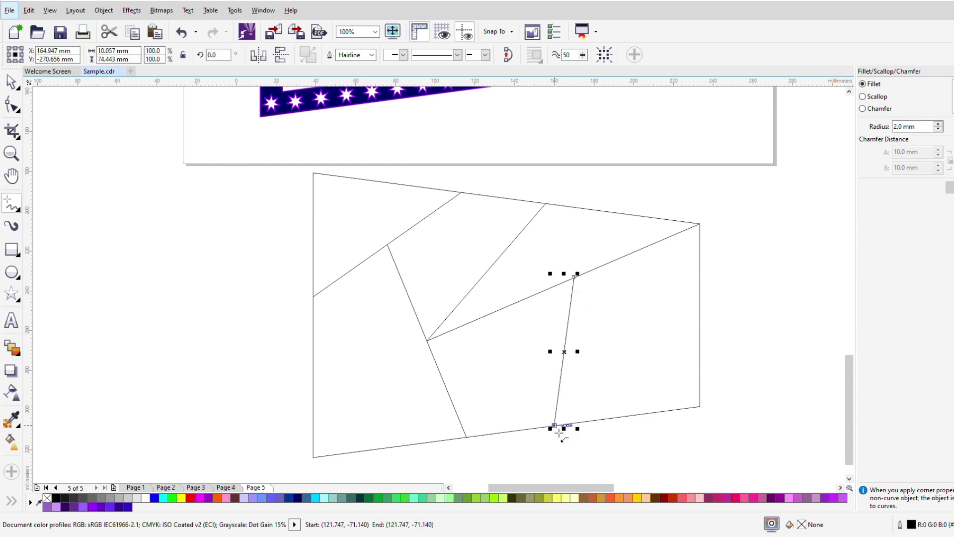
left_click(11, 81)
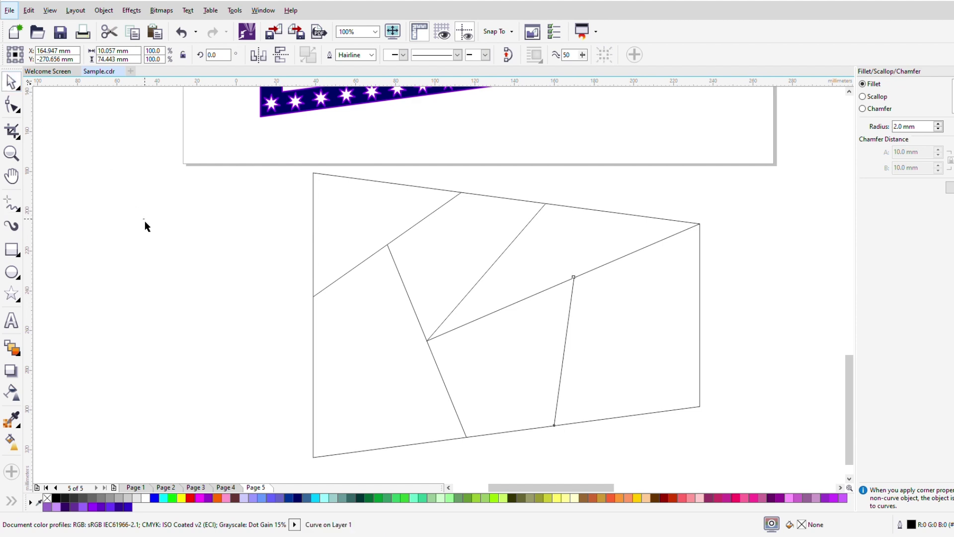
left_click(144, 220)
- Set the outline width of the five dividing lines to 25 px and convert their outlines to objects
scroll(472, 223, "down", 2)
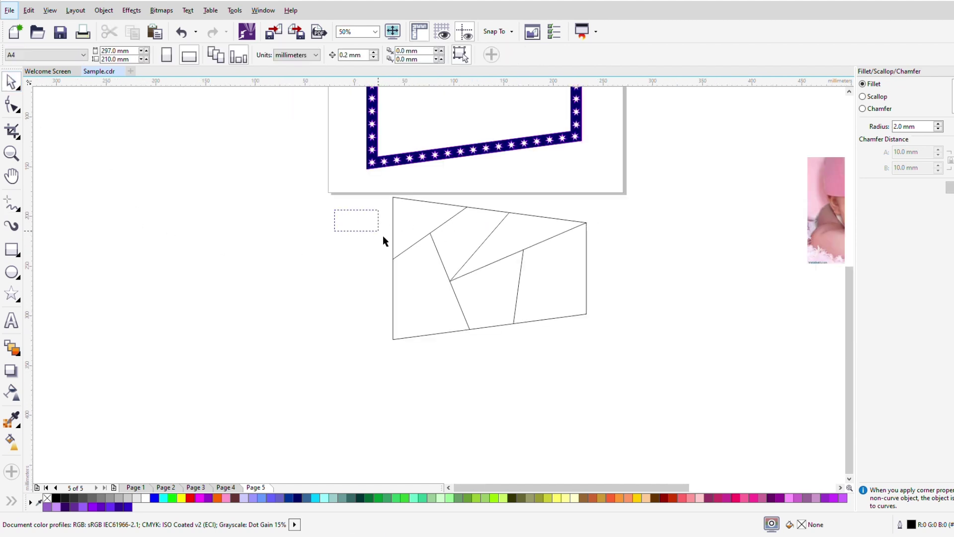
left_click_drag(382, 241, 551, 313)
left_click_drag(302, 201, 591, 345)
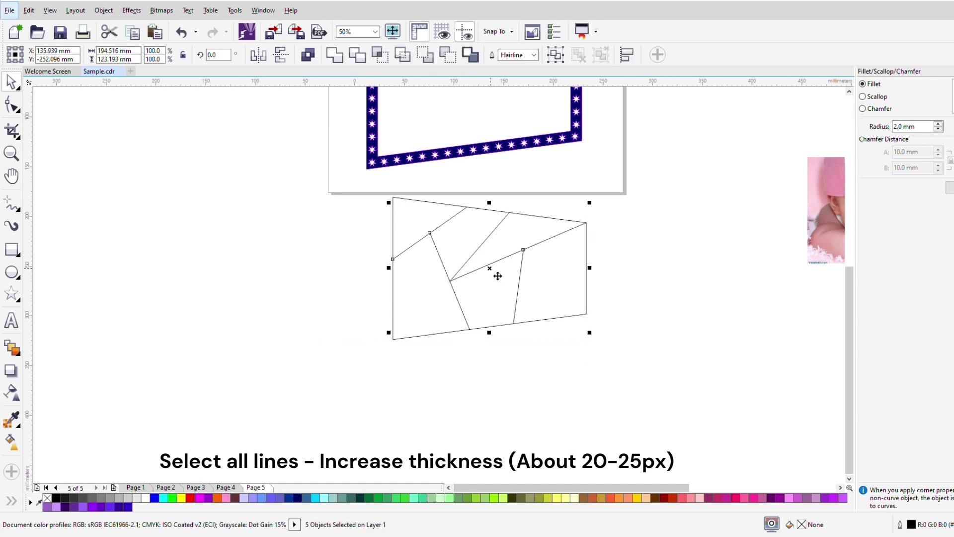
left_click_drag(497, 276, 323, 317)
key("ctrl+z")
left_click(534, 57)
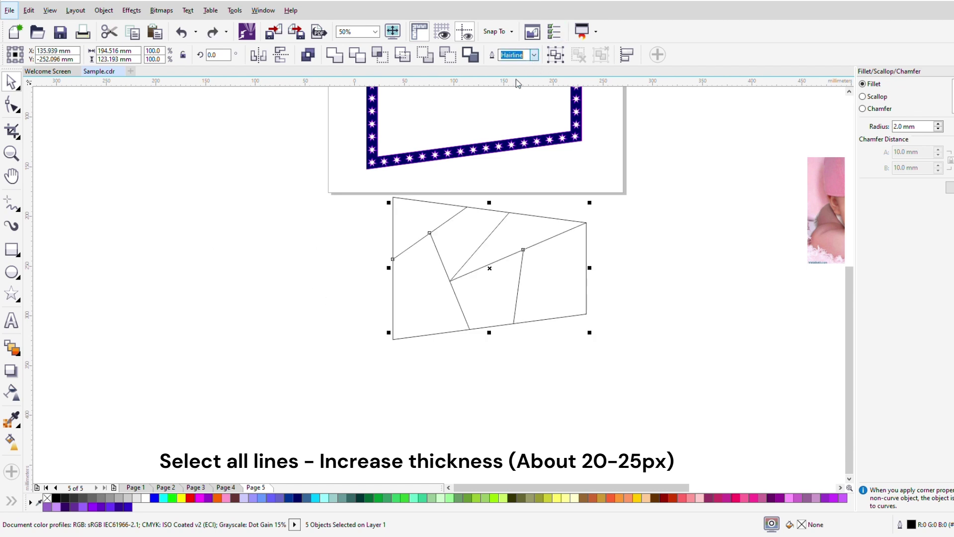
type("25")
key("Return")
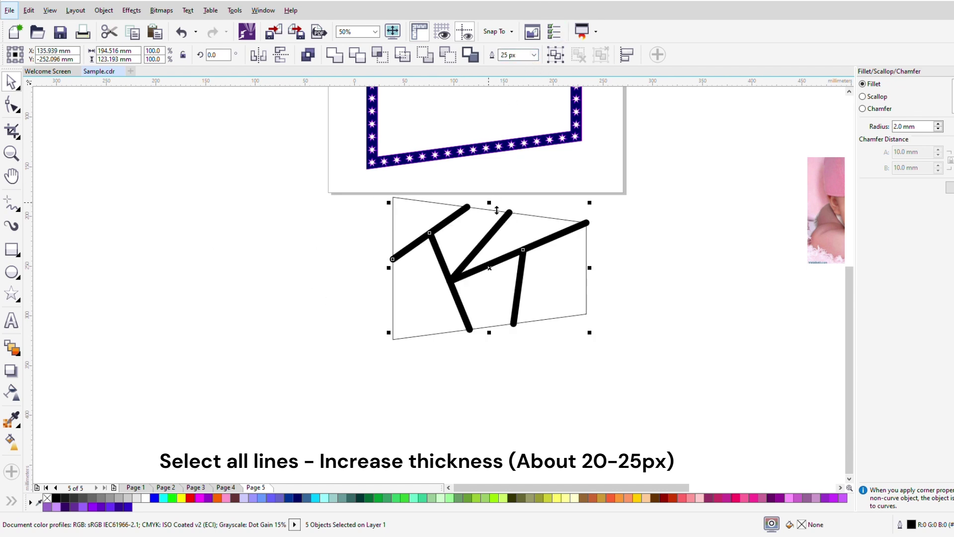
scroll(497, 210, "up", 2)
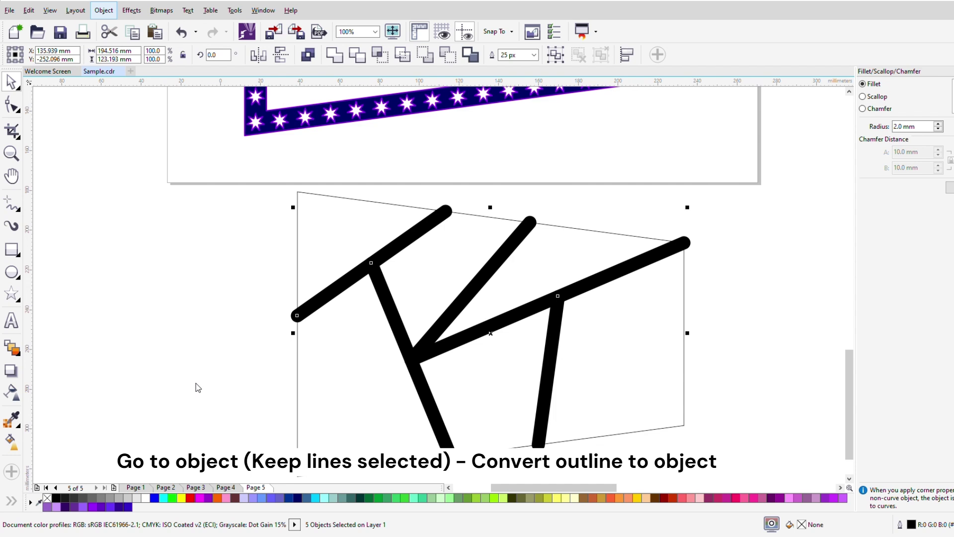
left_click(181, 273)
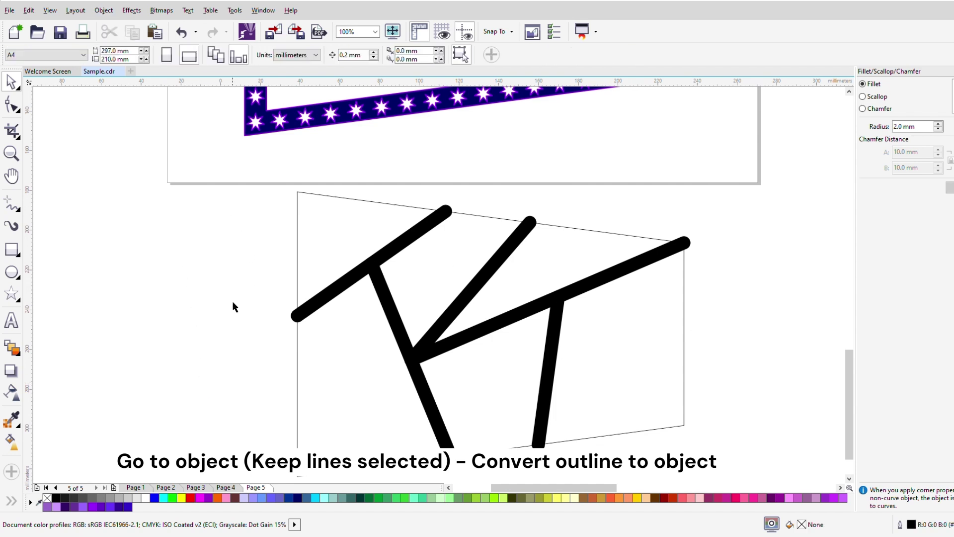
- Smart-fill all six sections between the thick black bars with dark blue (#000066)
left_click(11, 441)
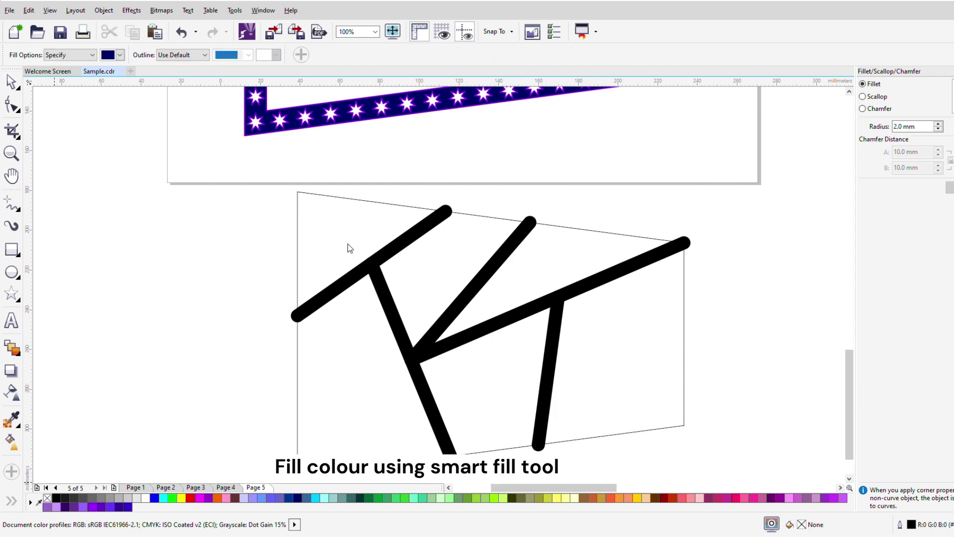
left_click(351, 243)
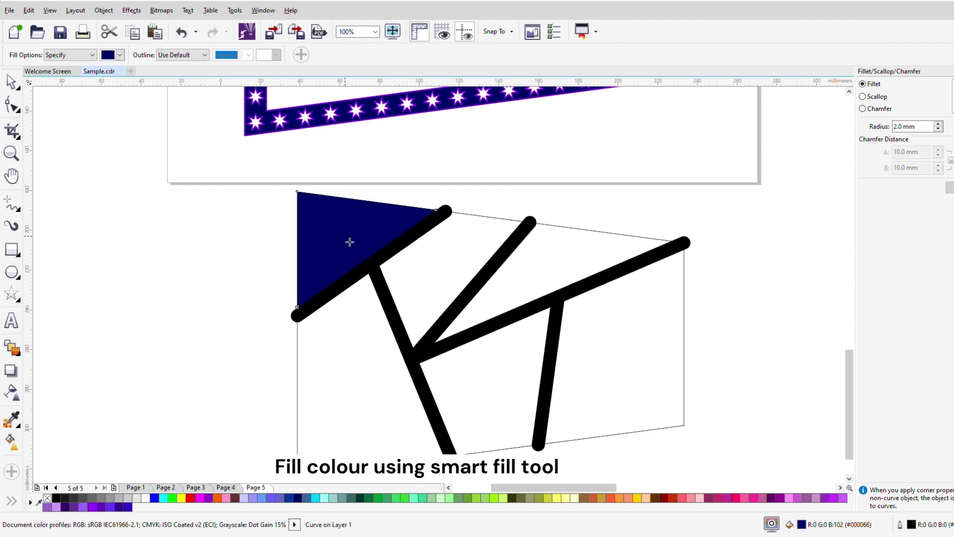
left_click(434, 273)
left_click(555, 274)
left_click(510, 382)
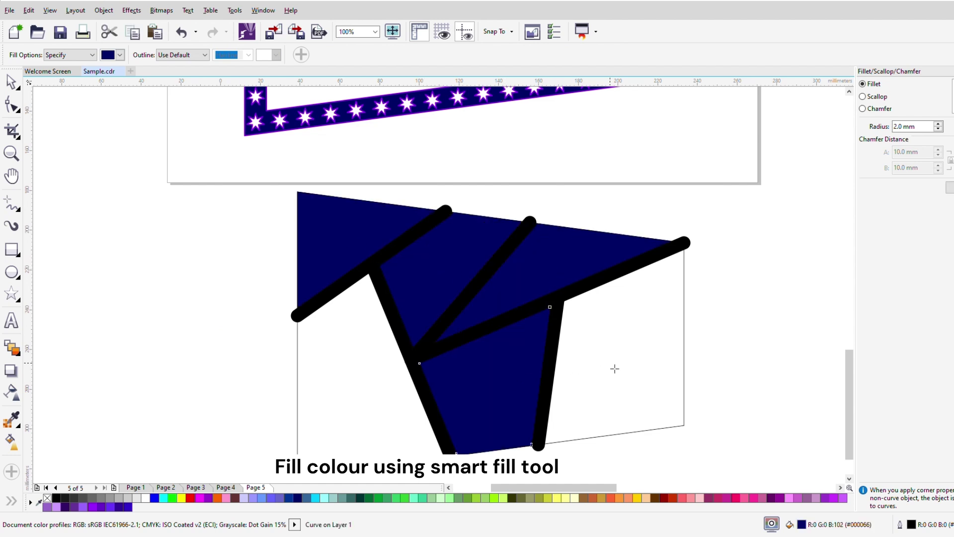
left_click(614, 369)
left_click(391, 399)
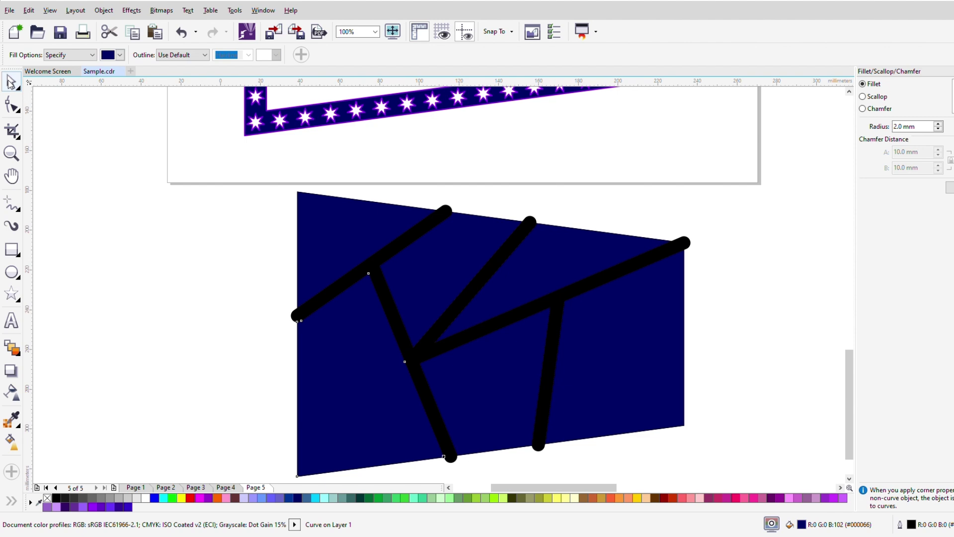
key("space")
left_click(155, 305)
- Delete the five black bars separating the dark blue sections
left_click(404, 323)
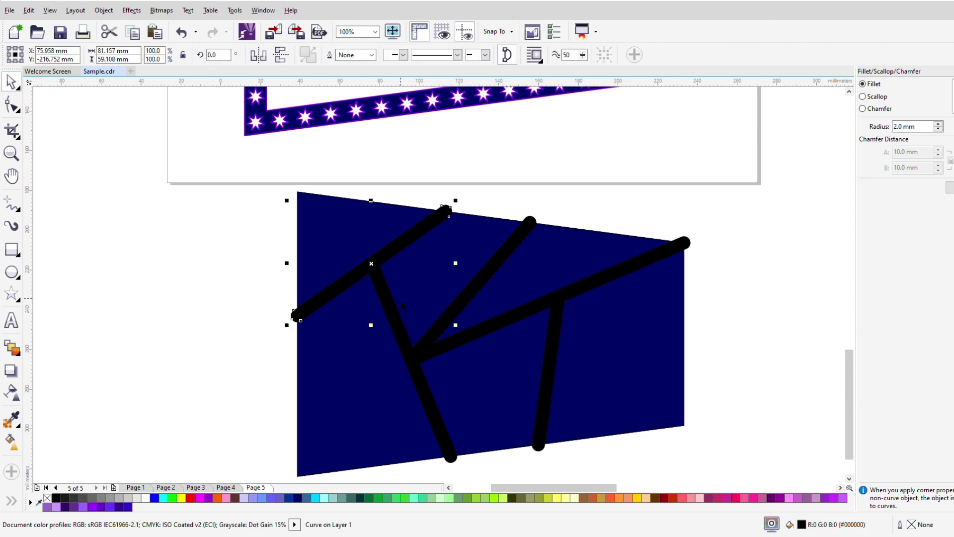
left_click_drag(404, 322, 249, 322)
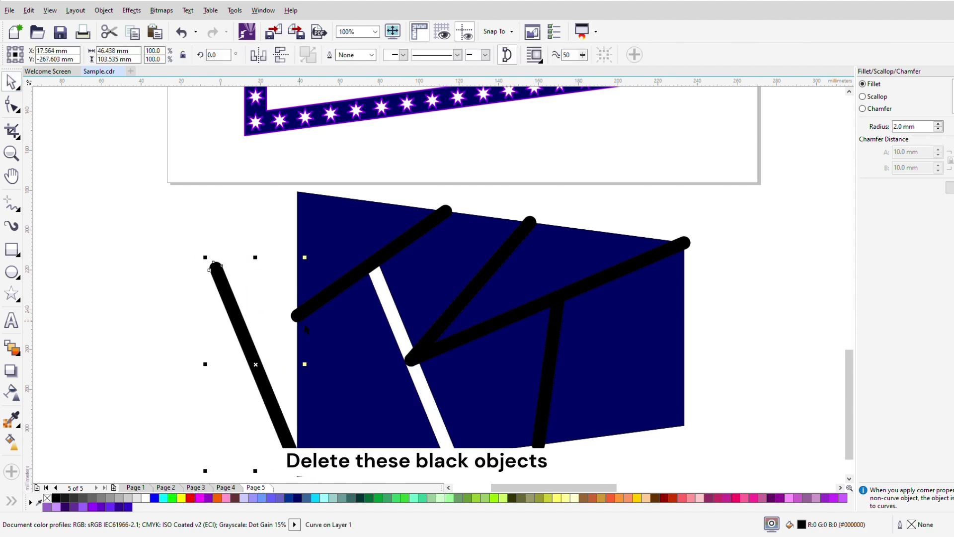
key("Delete")
left_click(471, 289)
key("Delete")
left_click(621, 269)
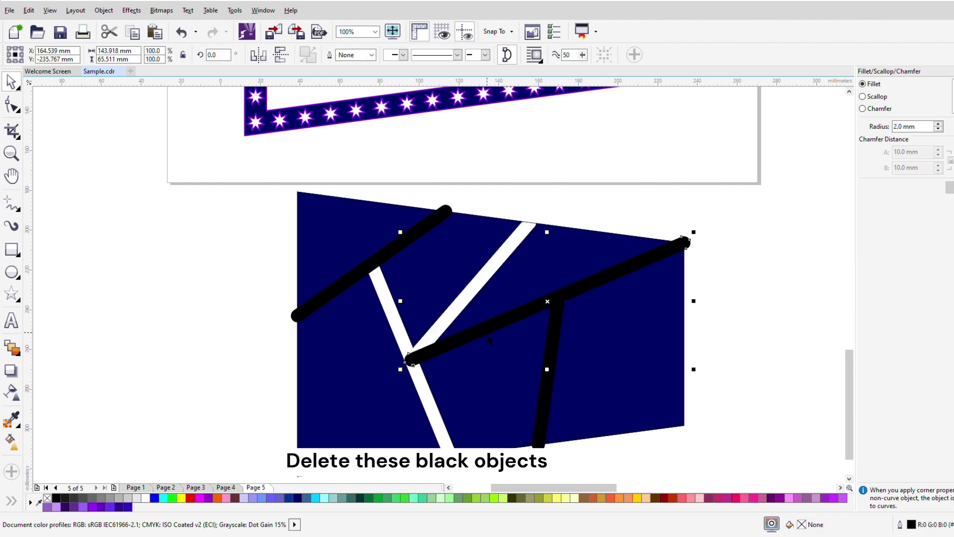
key("Delete")
key("Delete")
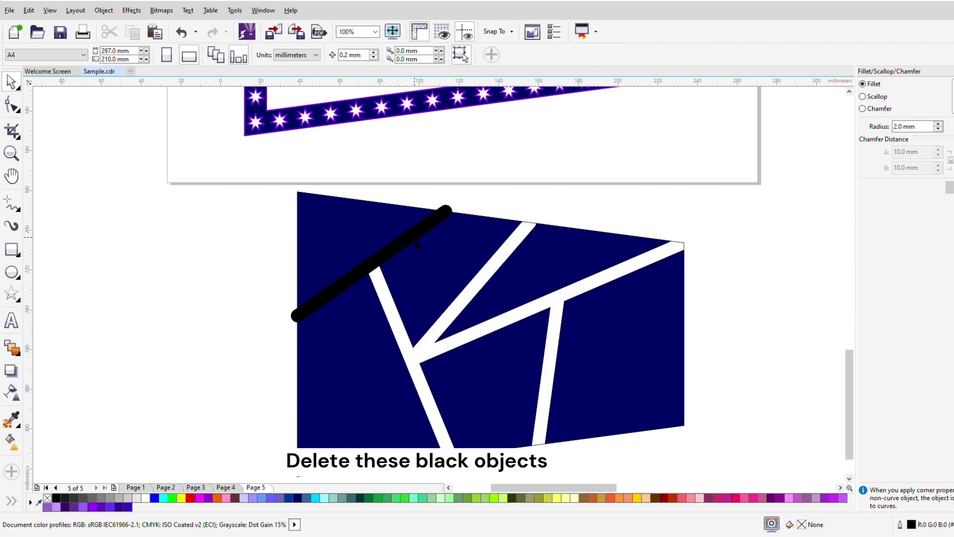
left_click(377, 258)
key("Delete")
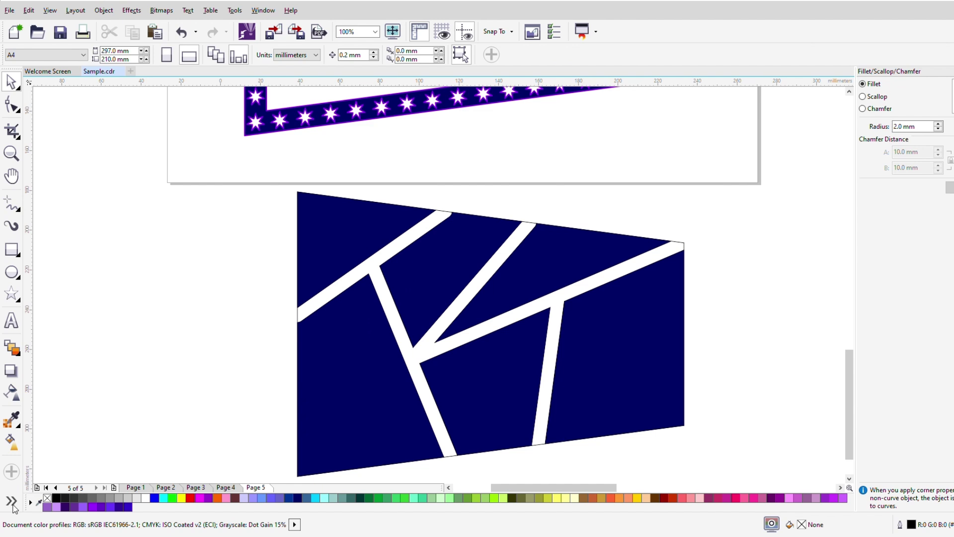
- Smart-fill the connected gap between the dark blue sections with mint green (#66FFCC)
left_click(11, 440)
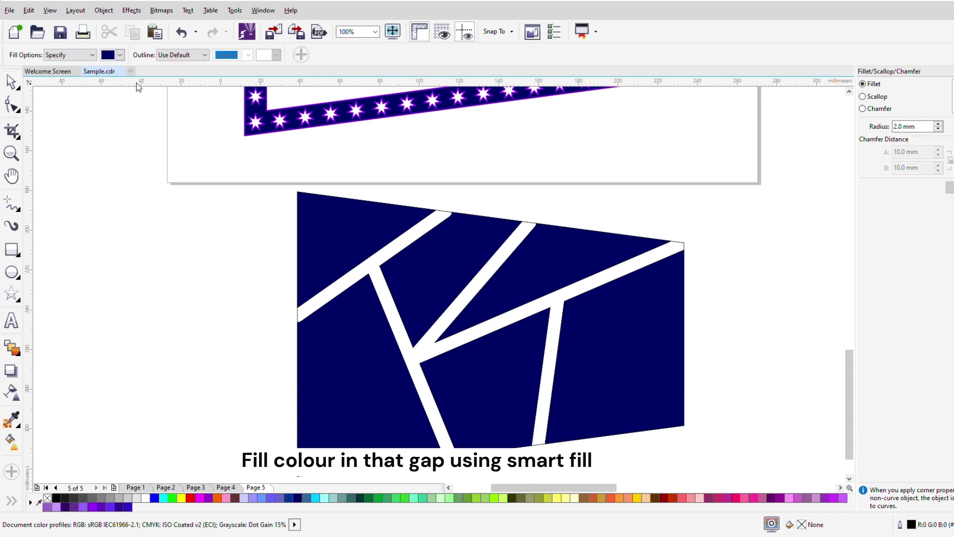
left_click(385, 266)
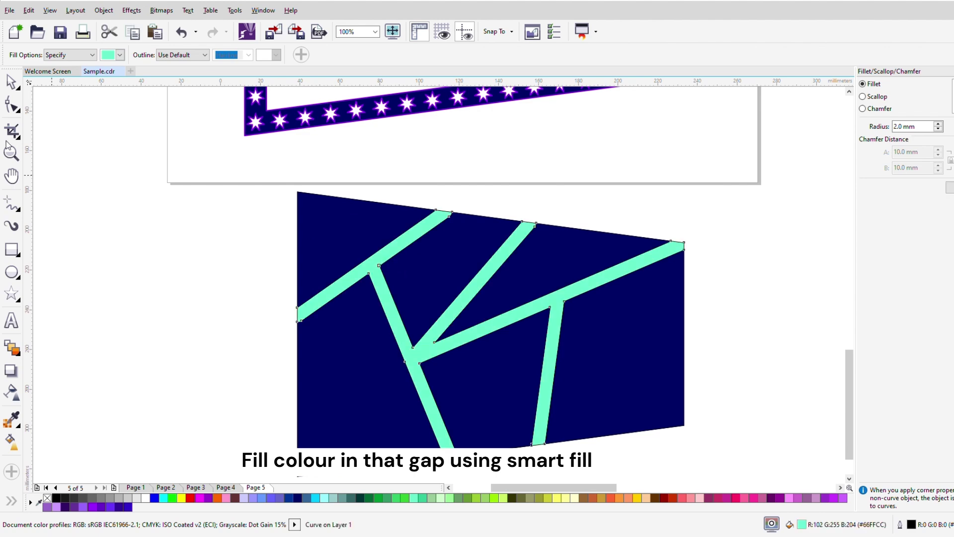
left_click(11, 82)
scroll(150, 214, "down", 2)
scroll(169, 221, "up", 4)
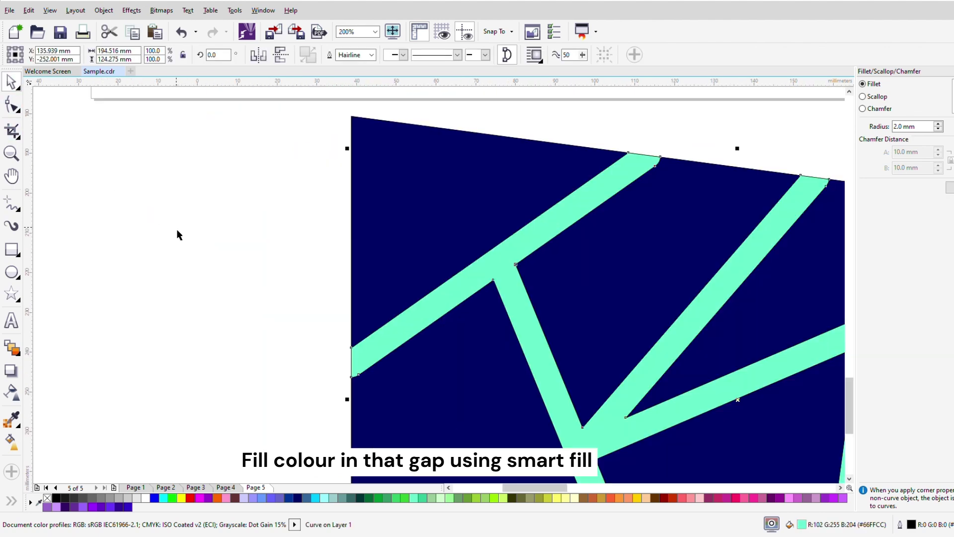
scroll(391, 356, "down", 3)
scroll(333, 322, "up", 2)
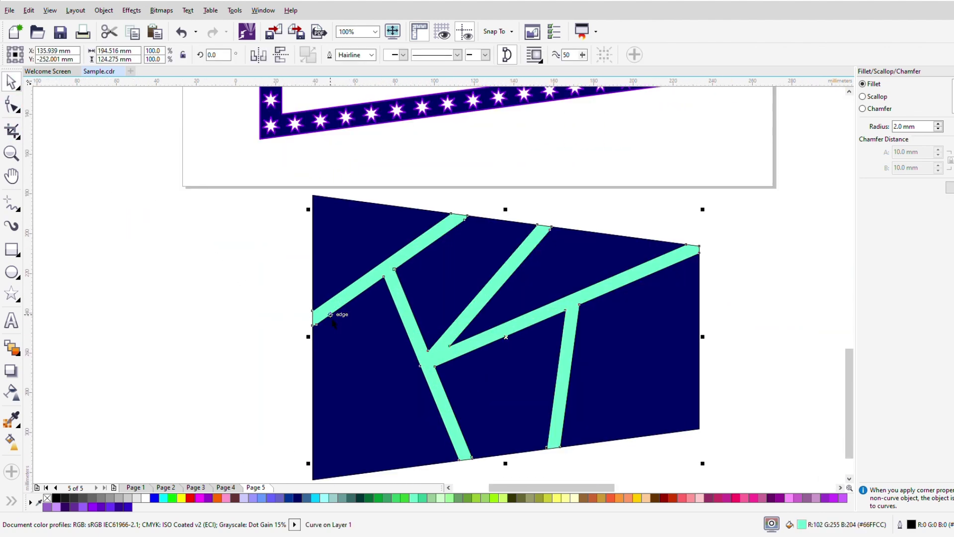
- Recolour the connected mint green divider between the dark blue sections to white
left_click(292, 338)
left_click(341, 310)
left_click_drag(342, 311, 178, 328)
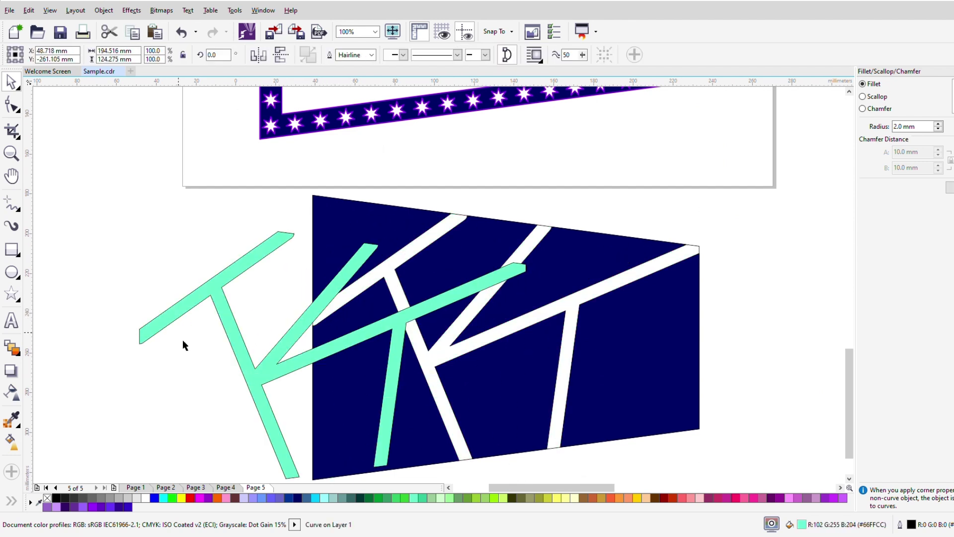
key("ctrl+z")
left_click(145, 497)
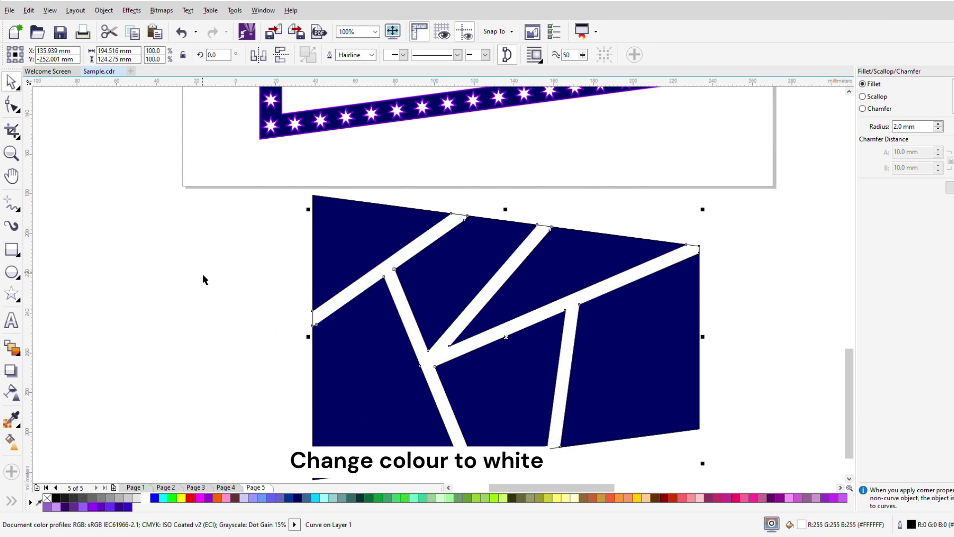
scroll(212, 242, "down", 2)
left_click(386, 204)
scroll(282, 243, "up", 2)
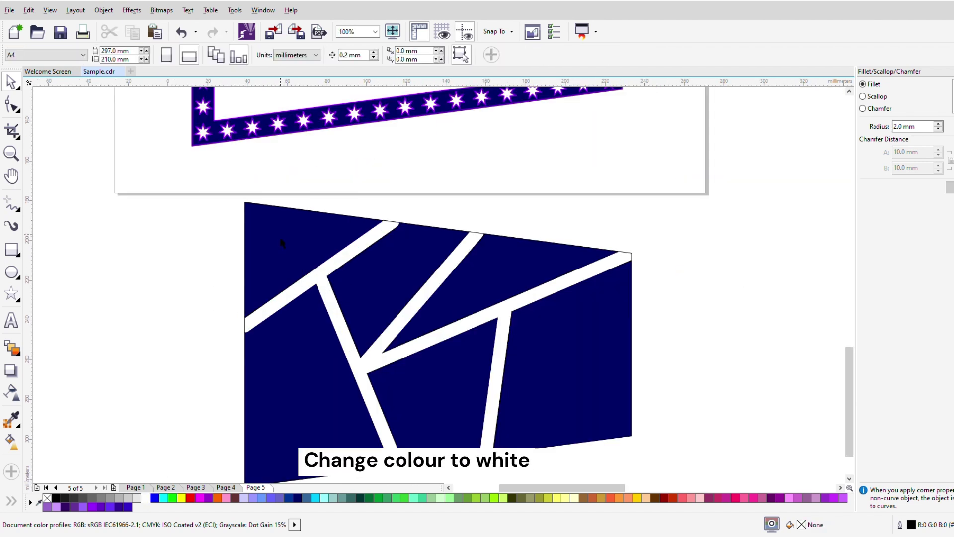
left_click(281, 242)
left_click_drag(281, 243, 144, 255)
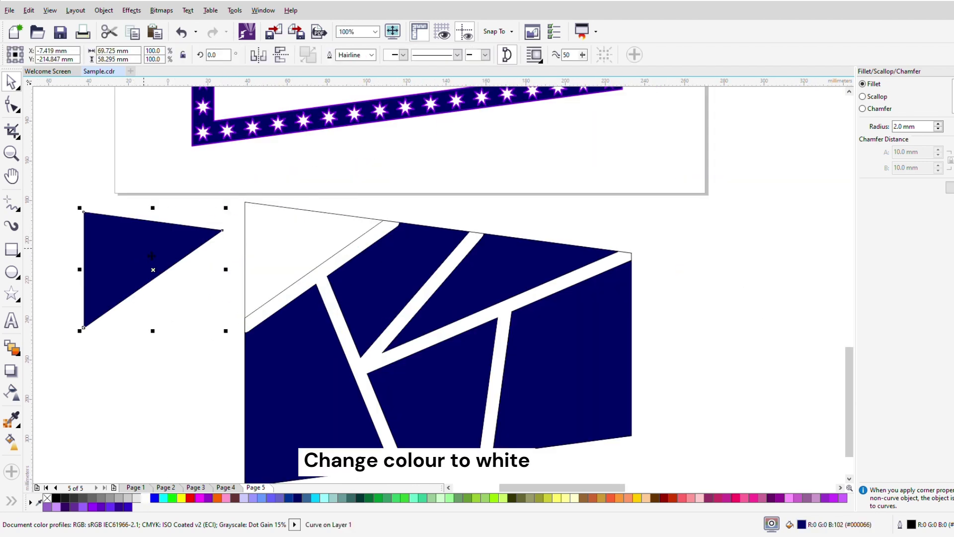
key("ctrl+z")
- Move the six photos together closer to the page and the divided trapezoid
scroll(343, 212, "down", 2)
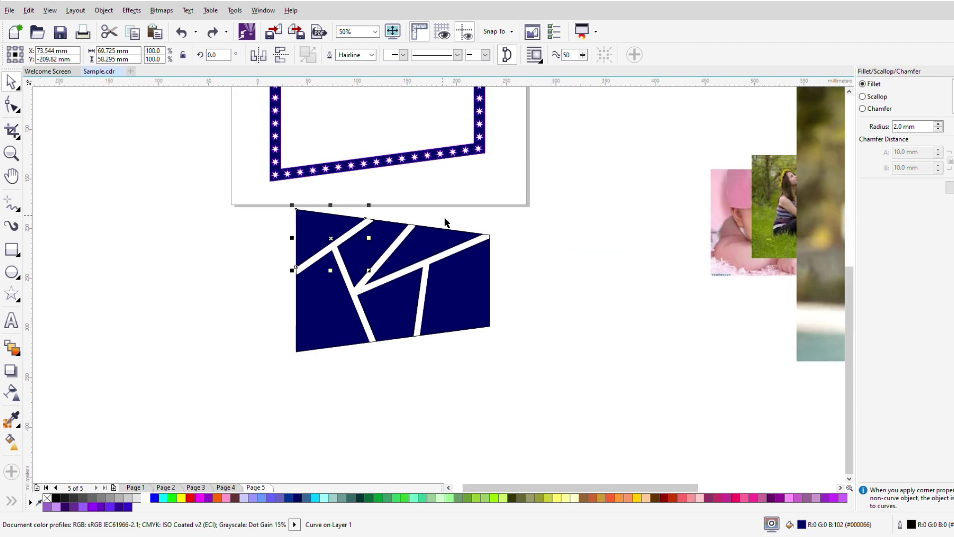
scroll(741, 224, "down", 3)
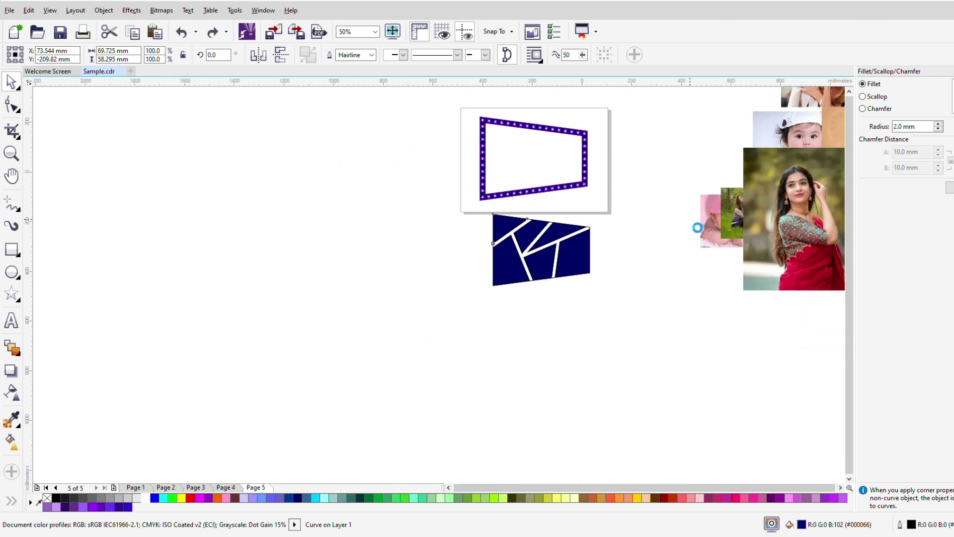
left_click_drag(698, 95, 755, 302)
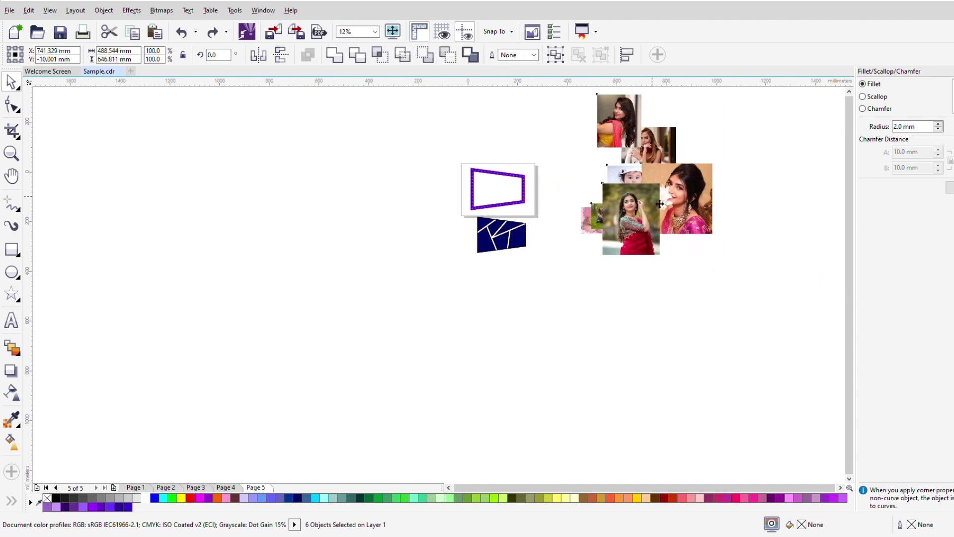
left_click_drag(631, 218, 563, 234)
scroll(490, 159, "up", 2)
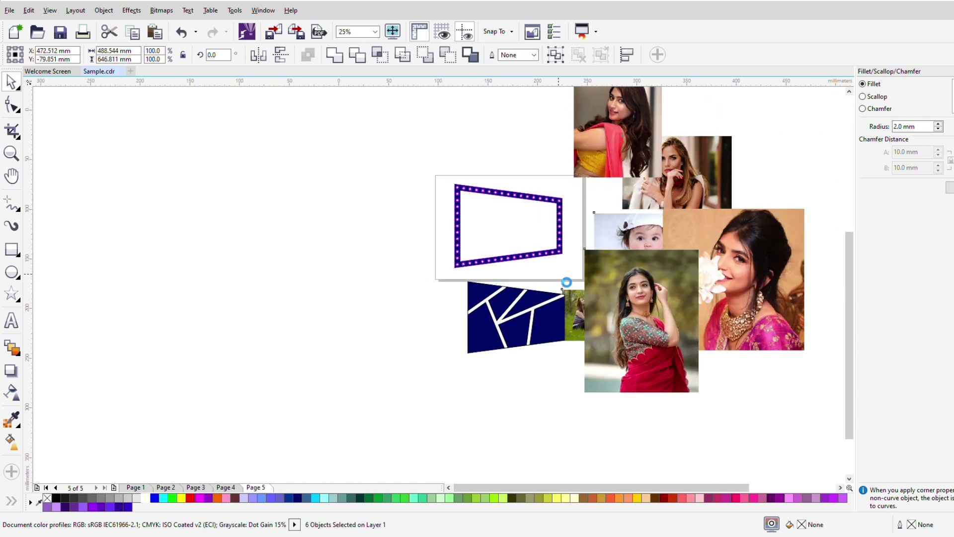
scroll(557, 279, "up", 2)
scroll(495, 281, "down", 2)
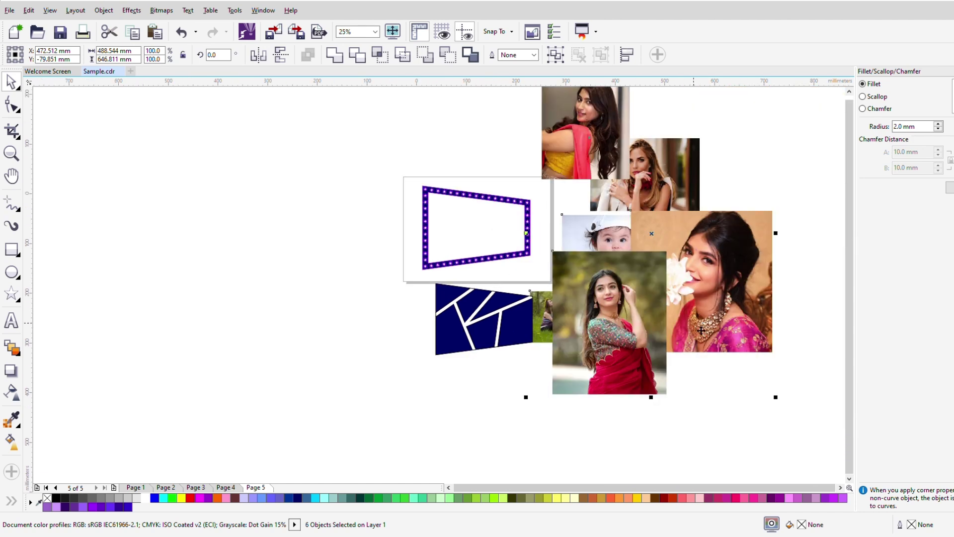
- Scale down the red sari, flower, blonde model and yellow blouse photos and spread them apart
left_click(656, 356)
left_click_drag(677, 256, 637, 307)
left_click(702, 277)
left_click_drag(777, 214, 720, 219)
left_click(677, 184)
left_click_drag(703, 136, 677, 150)
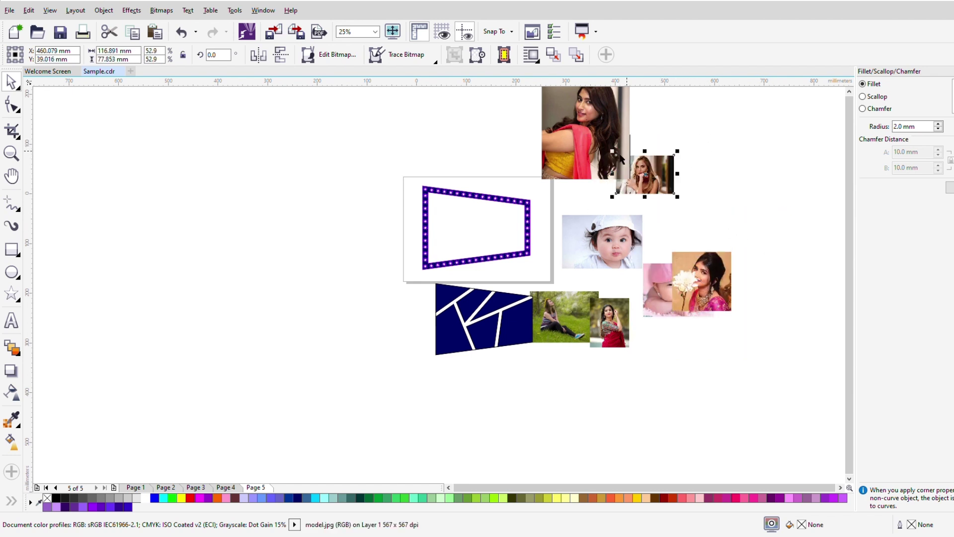
left_click(602, 141)
left_click_drag(602, 141, 631, 201)
left_click_drag(663, 143, 639, 170)
- Rearrange the photos beside the page and shrink the white-cap and pink-cap baby photos
scroll(601, 179, "up", 2)
left_click_drag(554, 411, 552, 248)
left_click_drag(610, 250, 527, 195)
left_click_drag(635, 462, 544, 299)
left_click(651, 319)
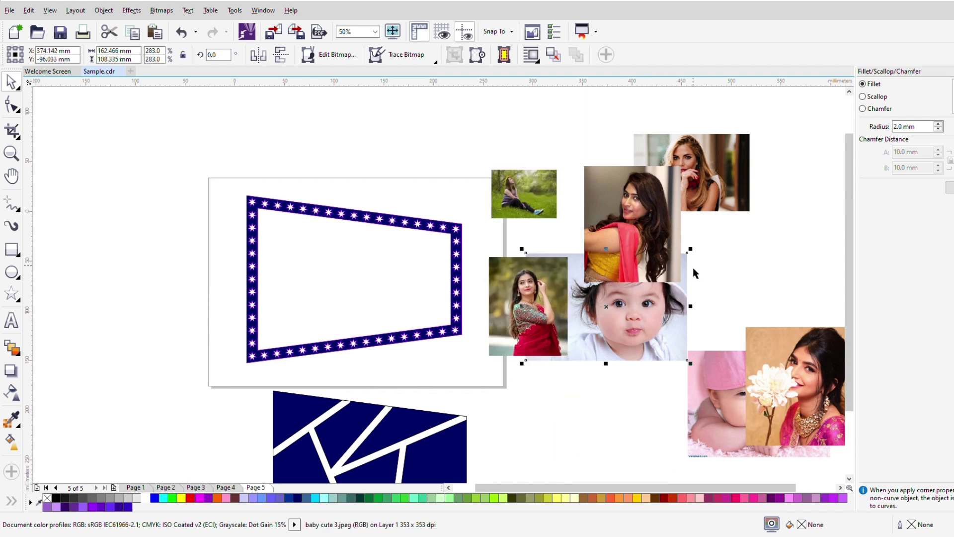
left_click_drag(697, 258, 674, 293)
left_click_drag(776, 398, 666, 325)
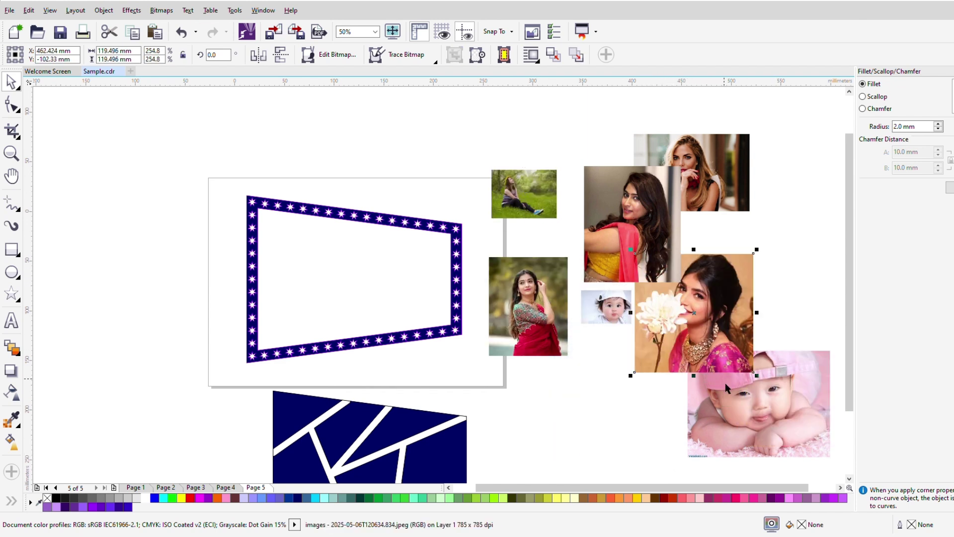
left_click_drag(738, 413, 644, 401)
left_click_drag(751, 345, 724, 366)
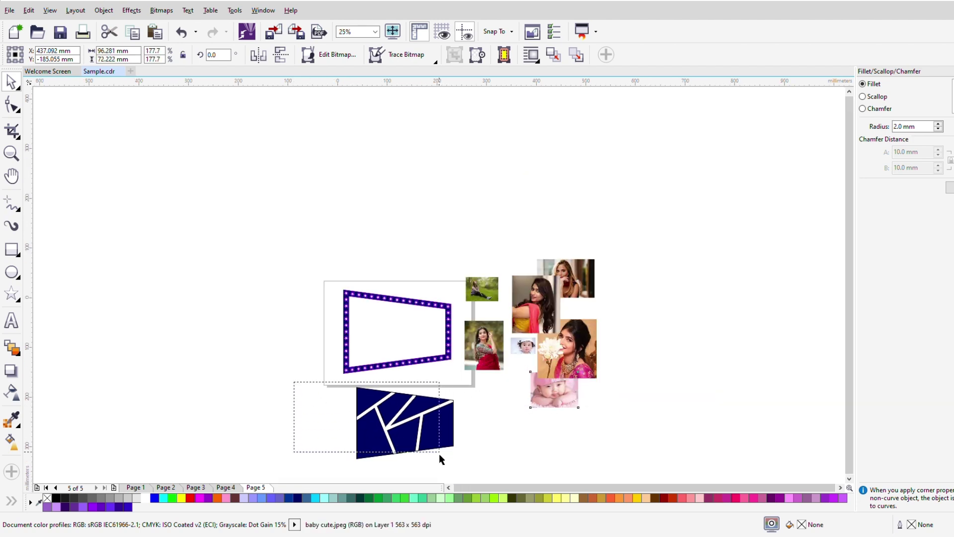
- Move the six dark blue sections and the white divider together off the trapezoid outline
left_click_drag(440, 454, 440, 455)
scroll(389, 461, "up", 2)
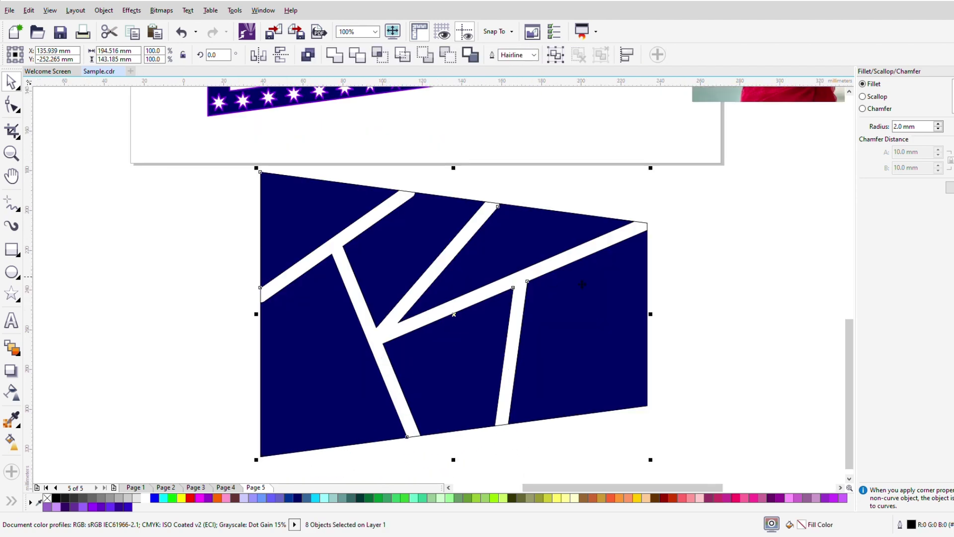
left_click(764, 258)
left_click(304, 213)
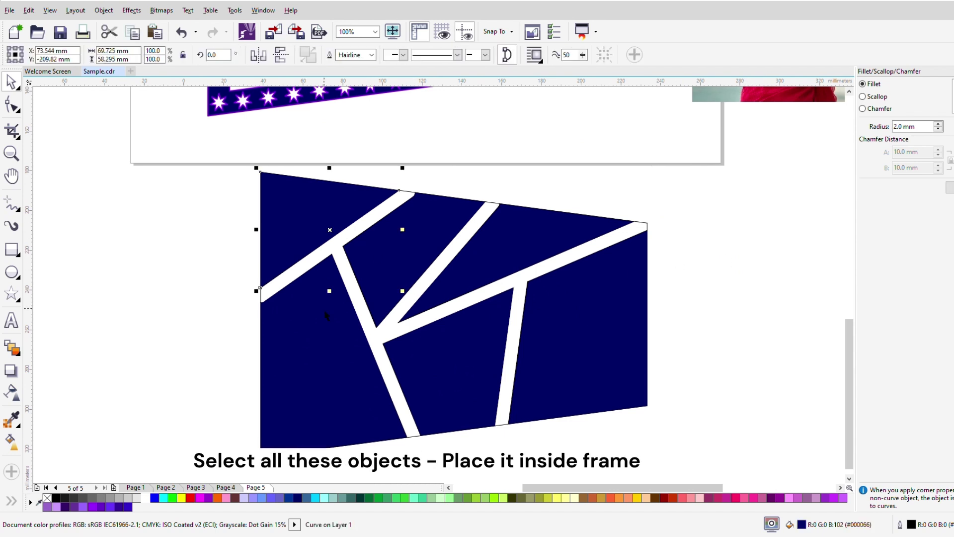
left_click(330, 341, "shift")
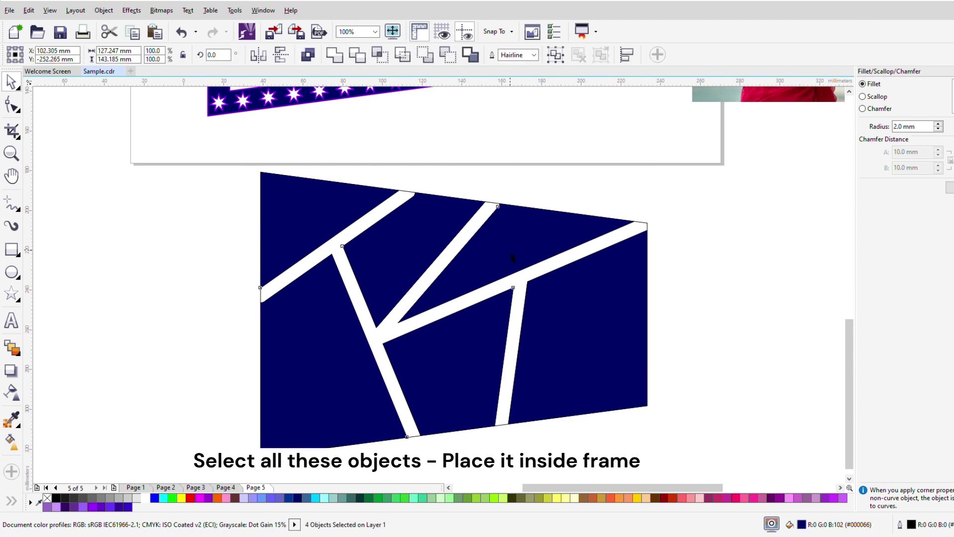
left_click_drag(526, 286, 252, 318)
- Delete the empty trapezoid outline left beside the divided sections
scroll(509, 237, "down", 1)
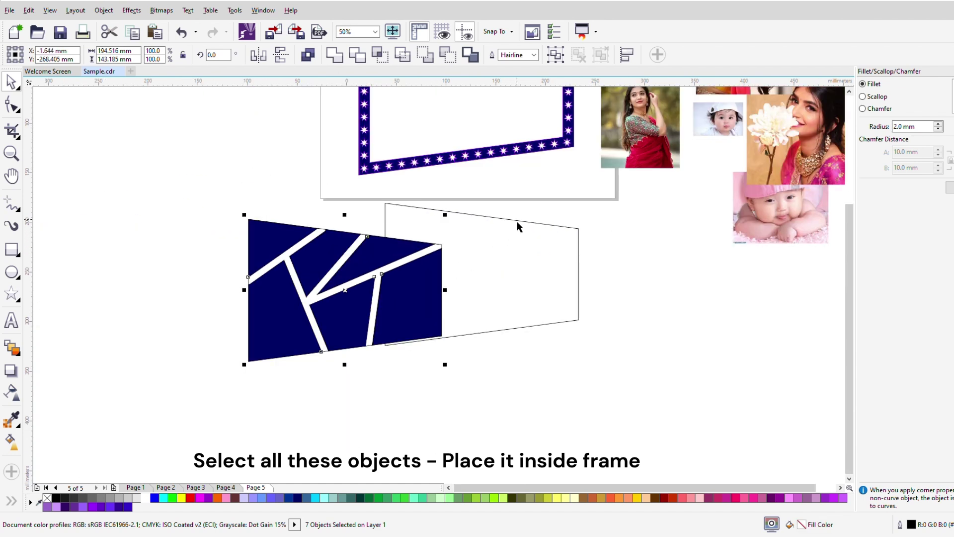
left_click(519, 223)
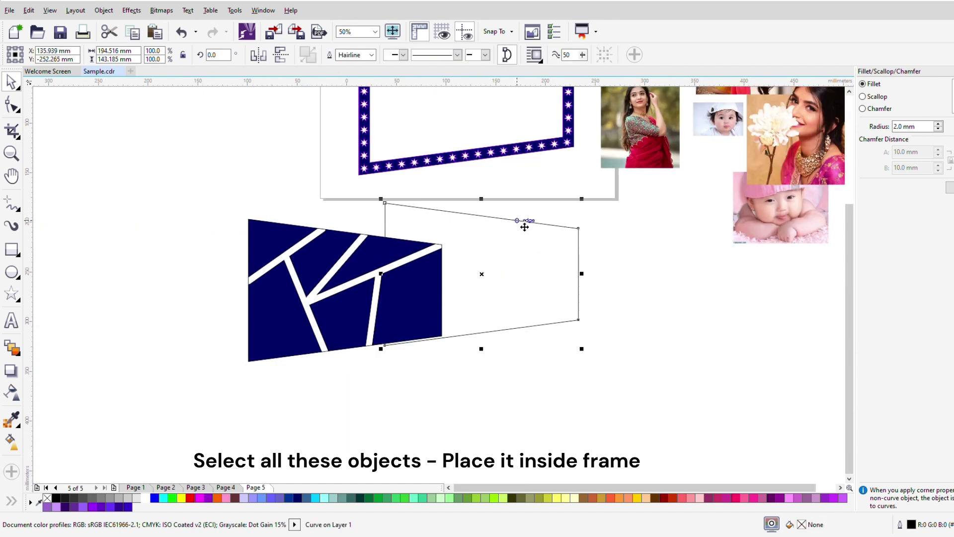
key("Delete")
- Place the six dark blue sections and white divider together inside the star-patterned border on the page
left_click_drag(327, 338, 513, 380)
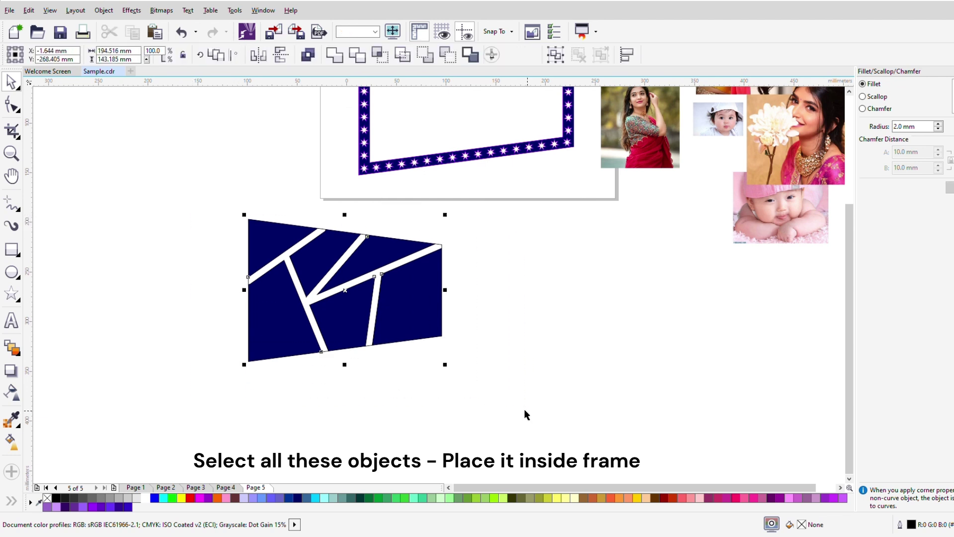
scroll(388, 236, "down", 1)
scroll(407, 110, "up", 1)
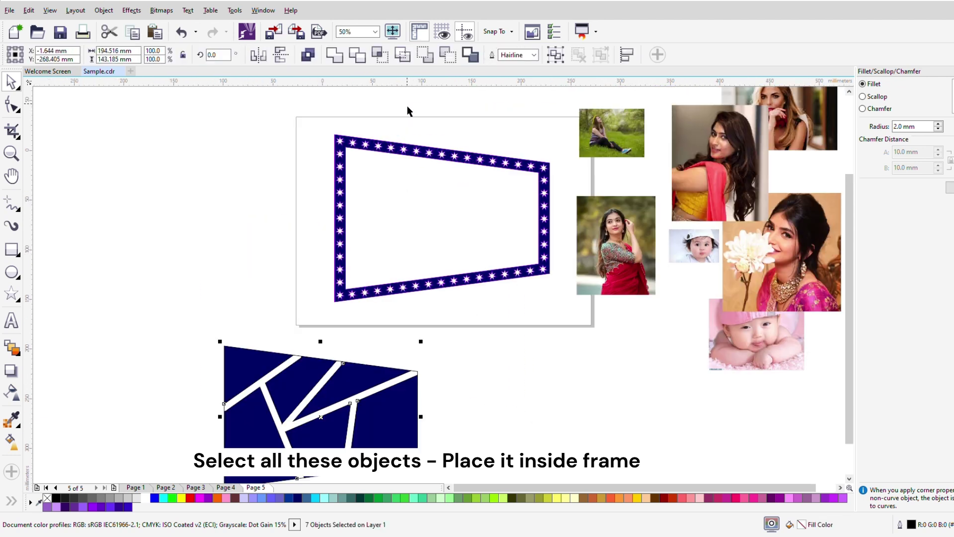
left_click_drag(232, 353, 353, 157)
scroll(397, 134, "up", 1)
scroll(368, 219, "down", 1)
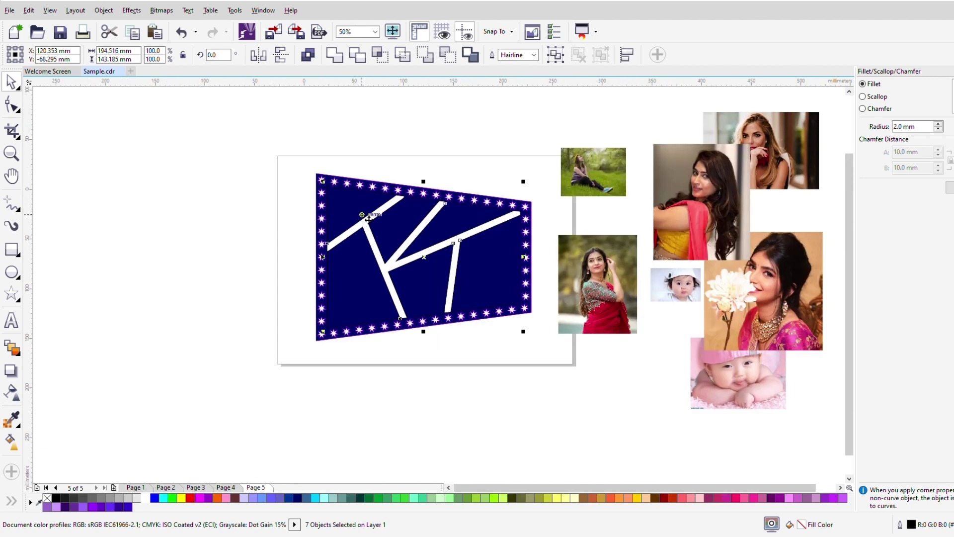
scroll(425, 161, "up", 1)
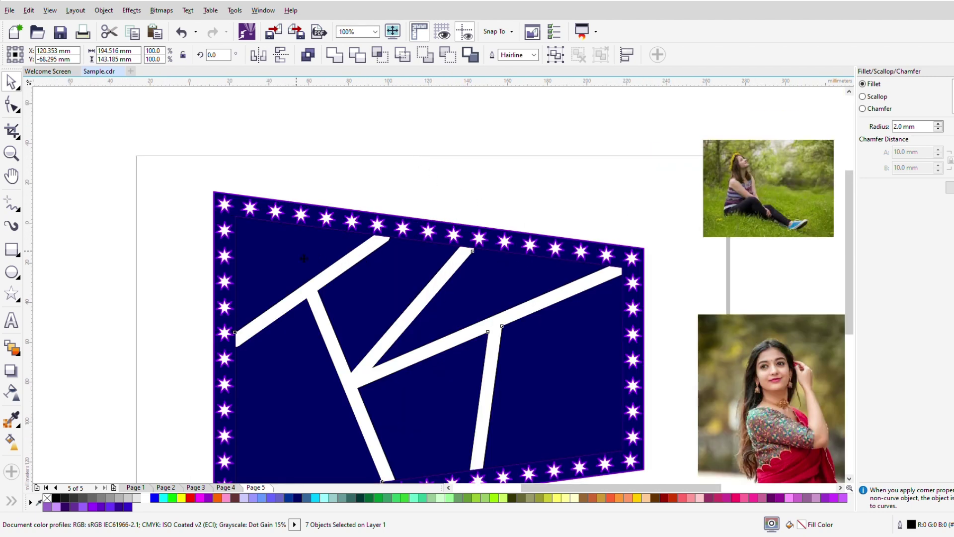
- PowerClip the photo of the woman in the red sari into the section below the triangular one
left_click(298, 297)
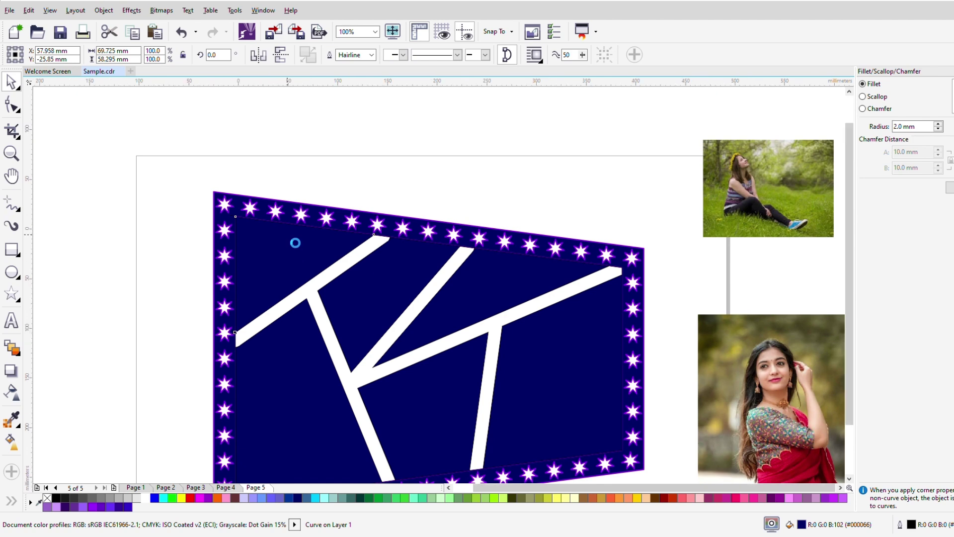
scroll(294, 240, "down", 1)
left_click(528, 307)
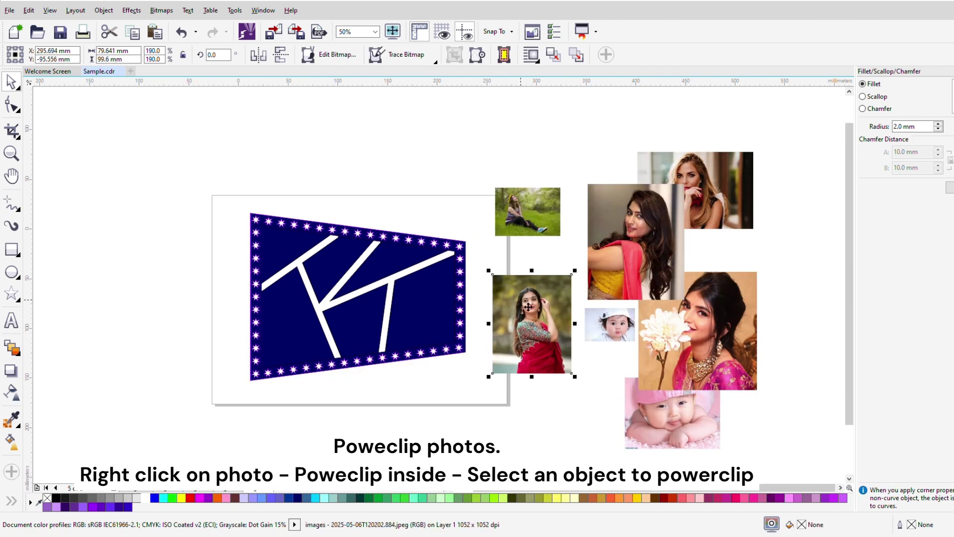
left_click_drag(527, 307, 309, 323)
key("Escape")
left_click(338, 383)
scroll(279, 321, "up", 1)
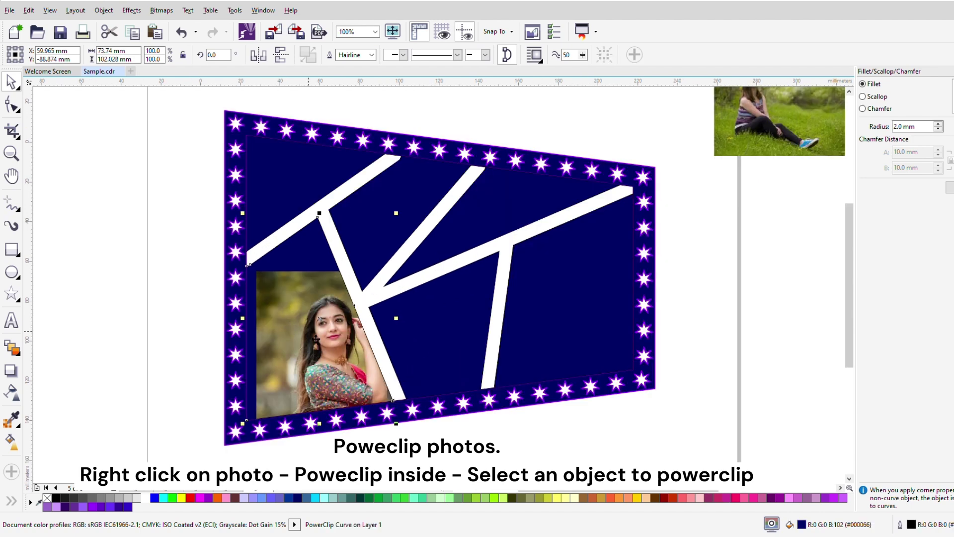
- Edit the PowerClip contents, rotating the red sari photo about 19° counterclockwise, scaling it to 197.7% and repositioning it to fill the section, and finish editing
left_click(301, 336, "ctrl")
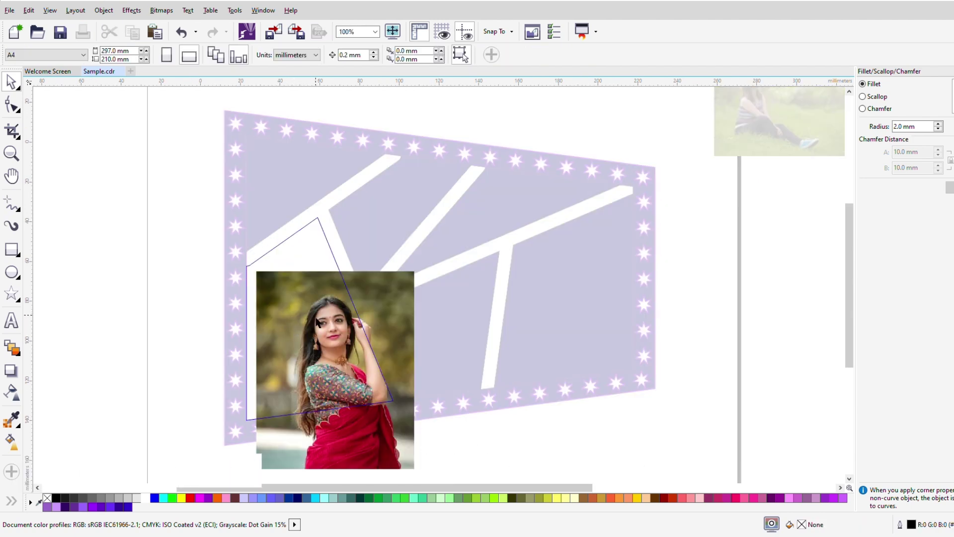
left_click_drag(390, 316, 356, 263)
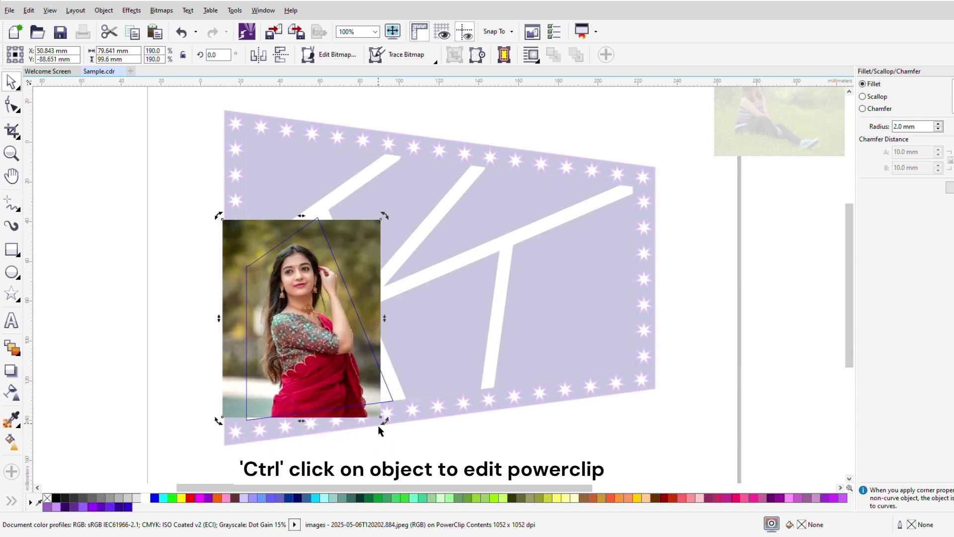
left_click_drag(386, 422, 410, 396)
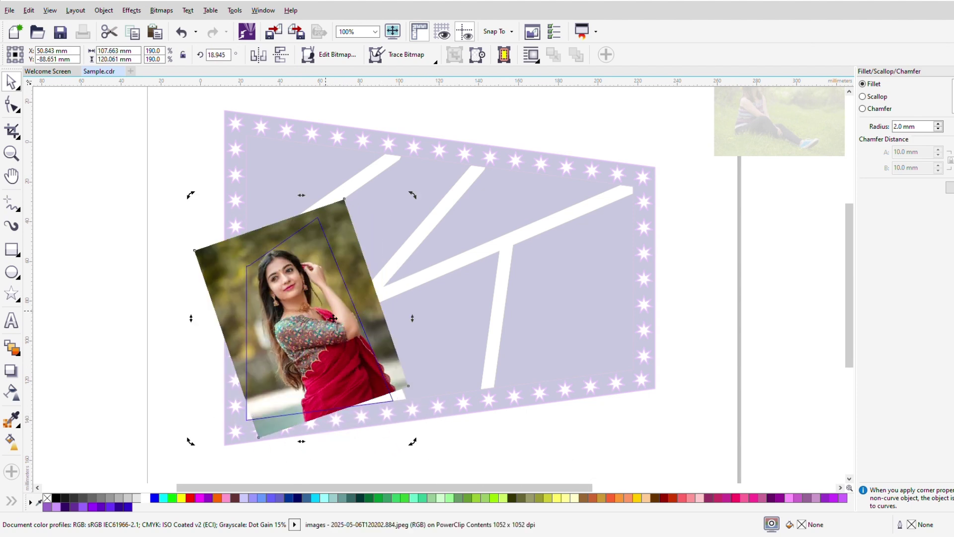
left_click_drag(333, 318, 326, 325)
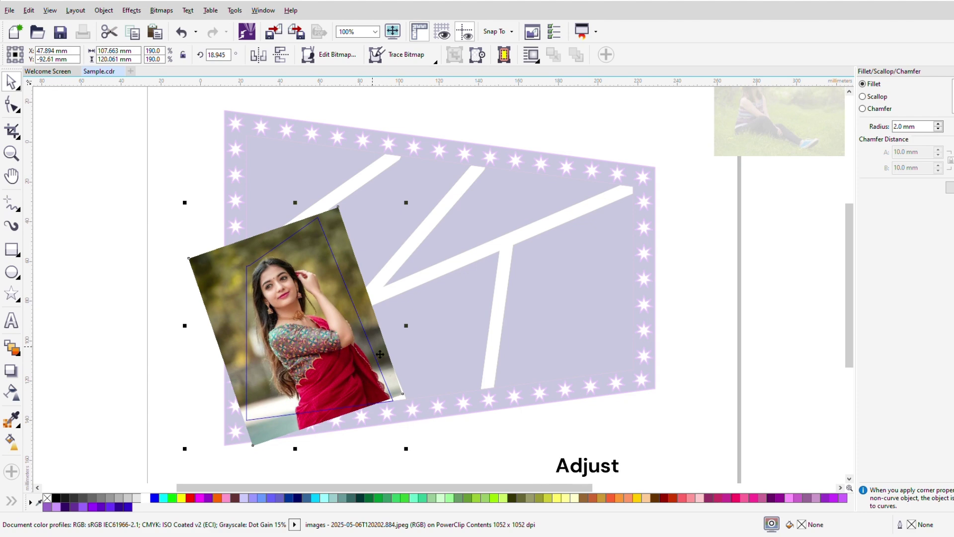
left_click_drag(384, 351, 390, 349)
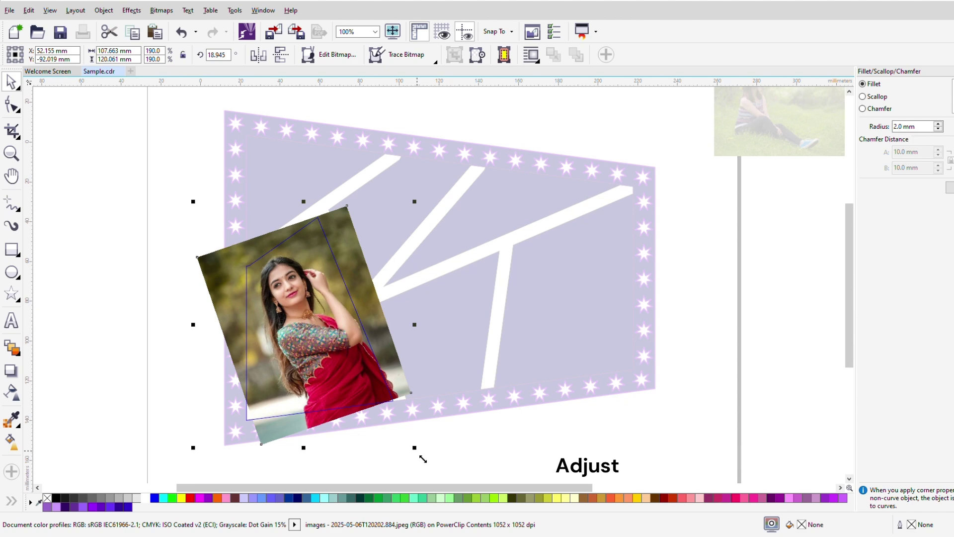
mouse_move(422, 212)
left_mouse_down()
mouse_move(426, 204)
mouse_move(417, 213)
left_mouse_up()
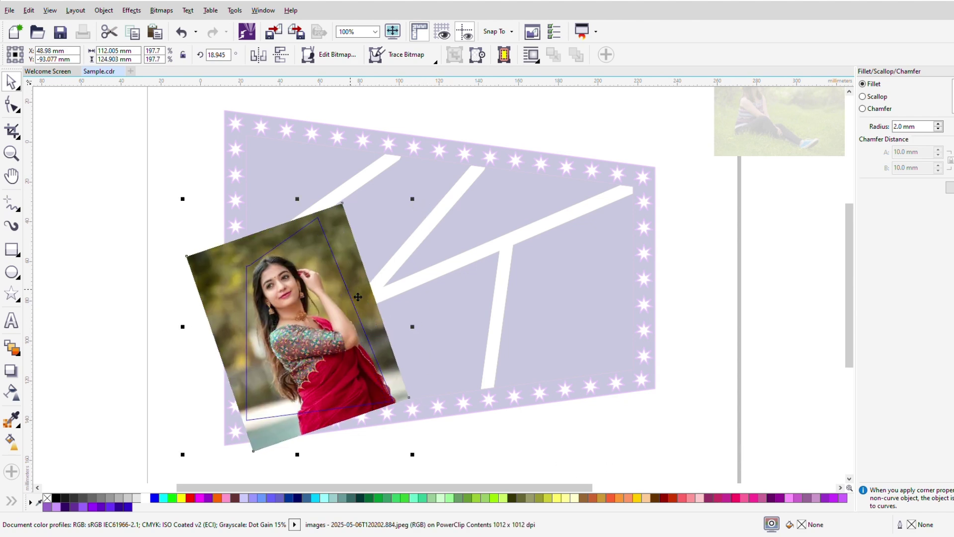
left_click(95, 313, "ctrl")
scroll(304, 279, "down", 2)
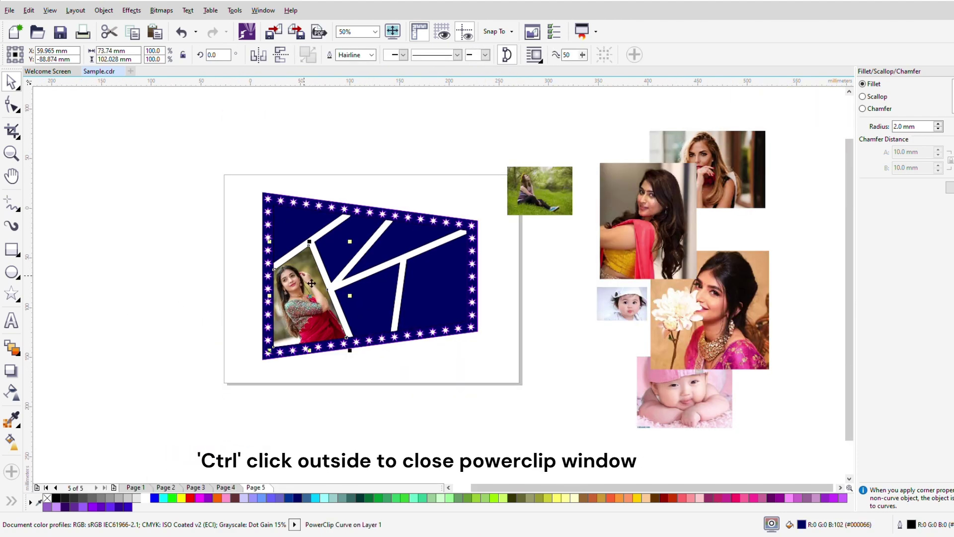
scroll(360, 203, "up", 2)
scroll(332, 255, "down", 2)
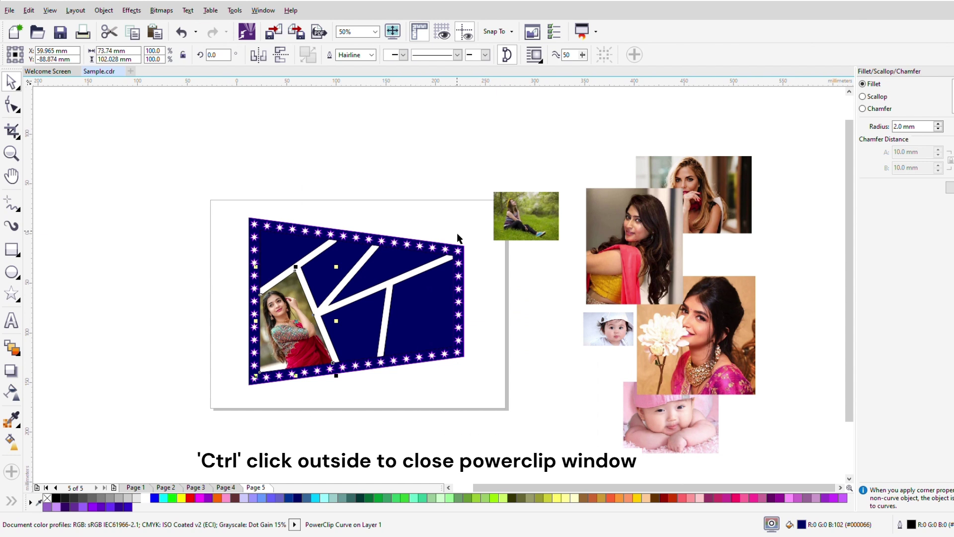
- PowerClip the photo of the woman in the yellow blouse into the upper section beside the triangular one
left_click(535, 228)
left_click(629, 283)
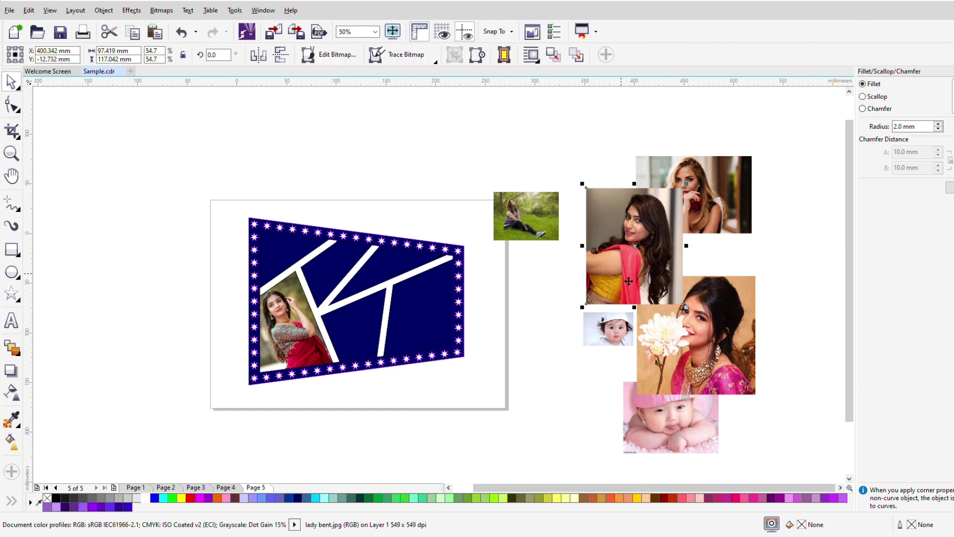
left_click_drag(641, 270, 342, 275)
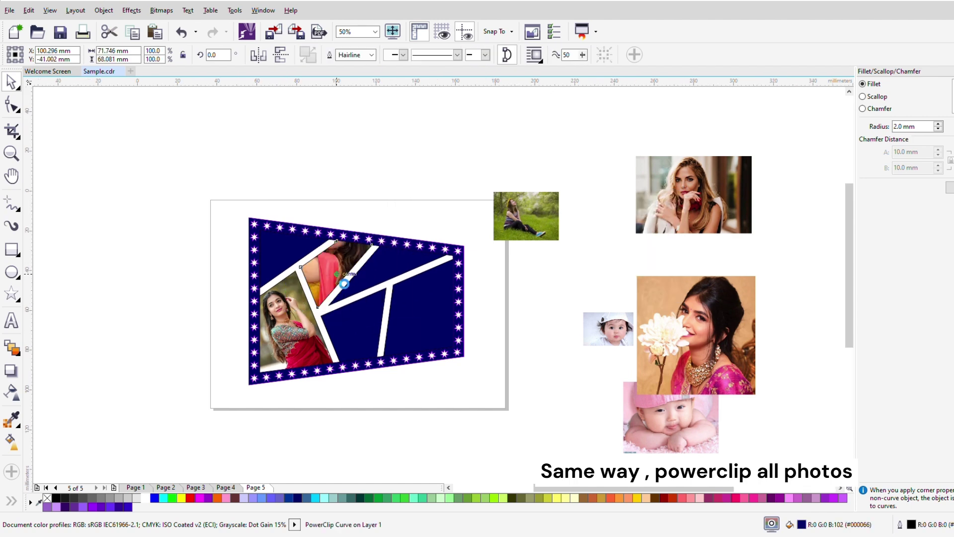
- Edit the yellow blouse photo's PowerClip contents, rotating it about 27° clockwise, scaling it to 37.9% and repositioning it to fill the section
scroll(342, 274, "up", 2)
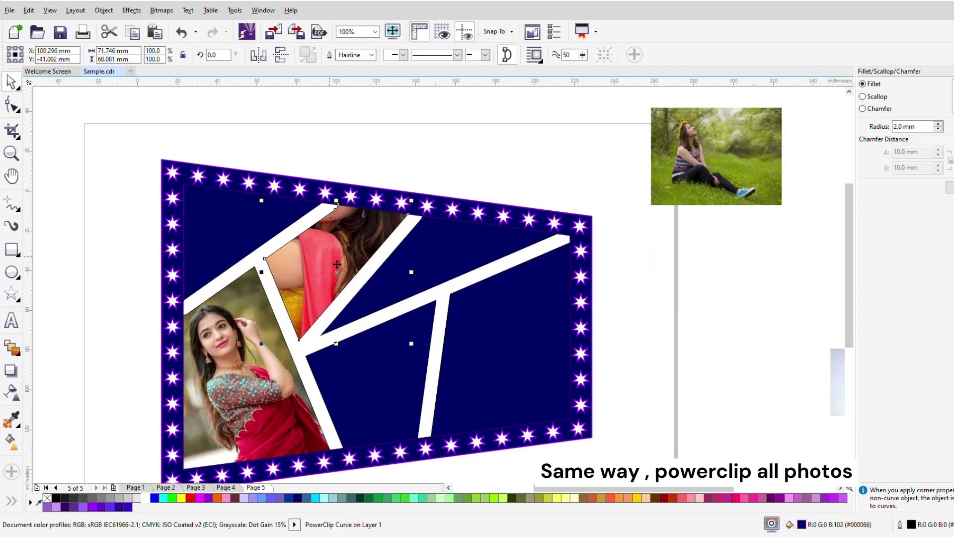
left_click(333, 261, "ctrl")
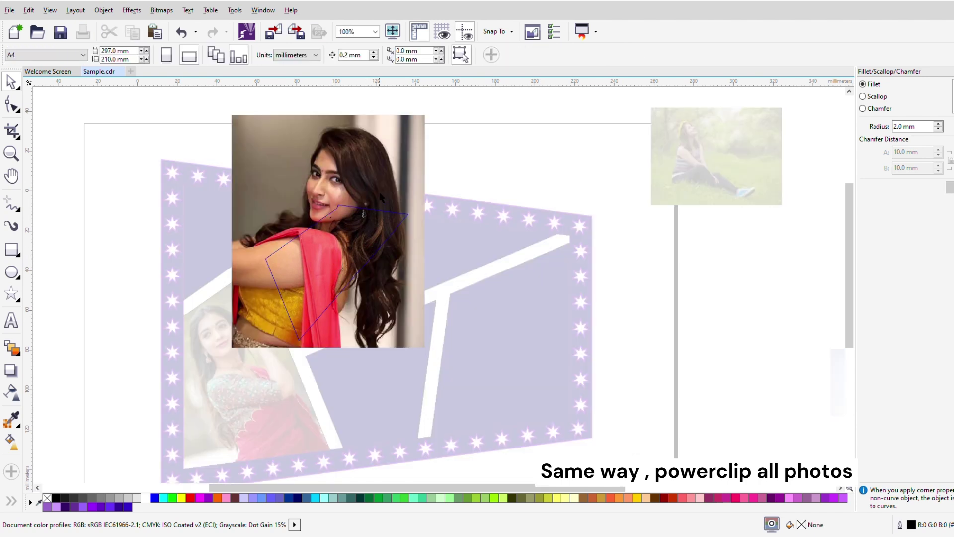
left_click_drag(435, 119, 359, 184)
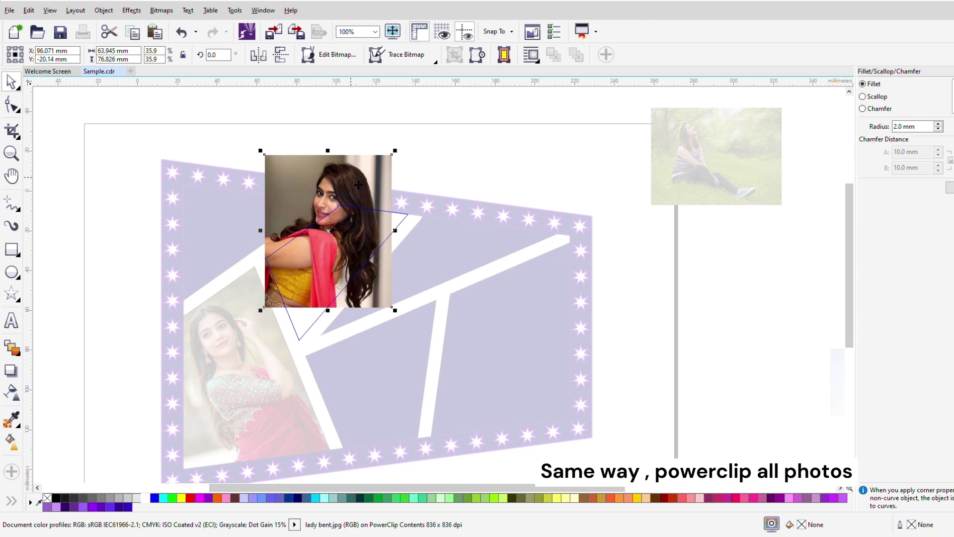
scroll(358, 185, "down", 4)
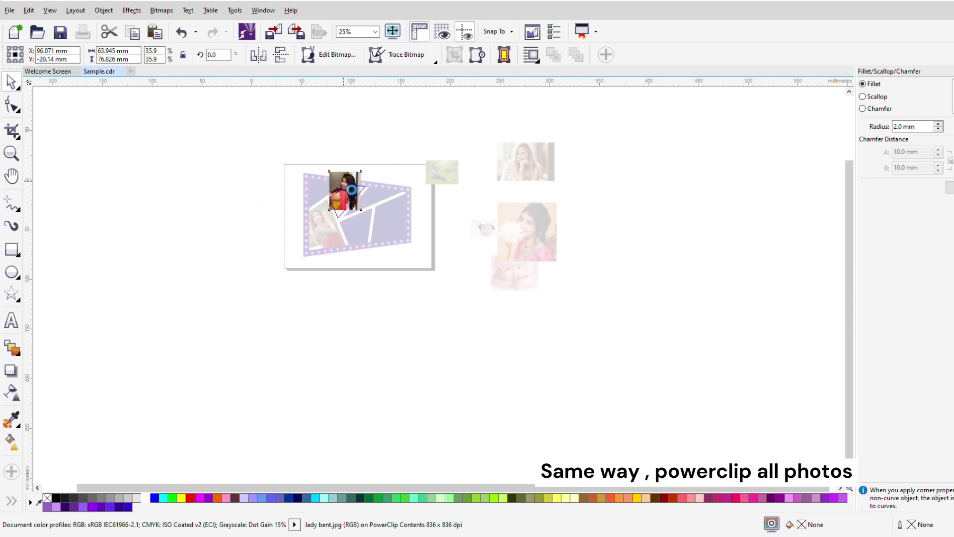
scroll(352, 190, "up", 4)
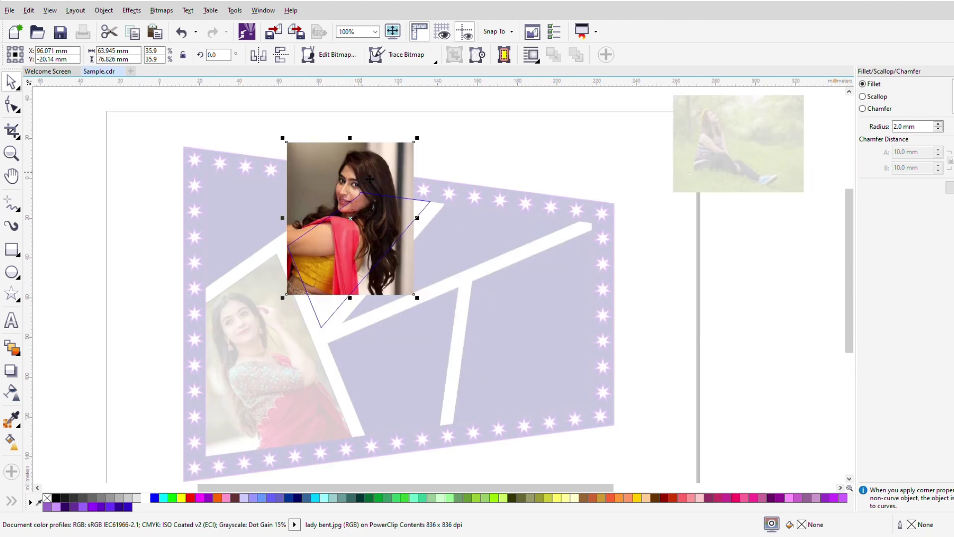
left_click_drag(420, 145, 458, 152)
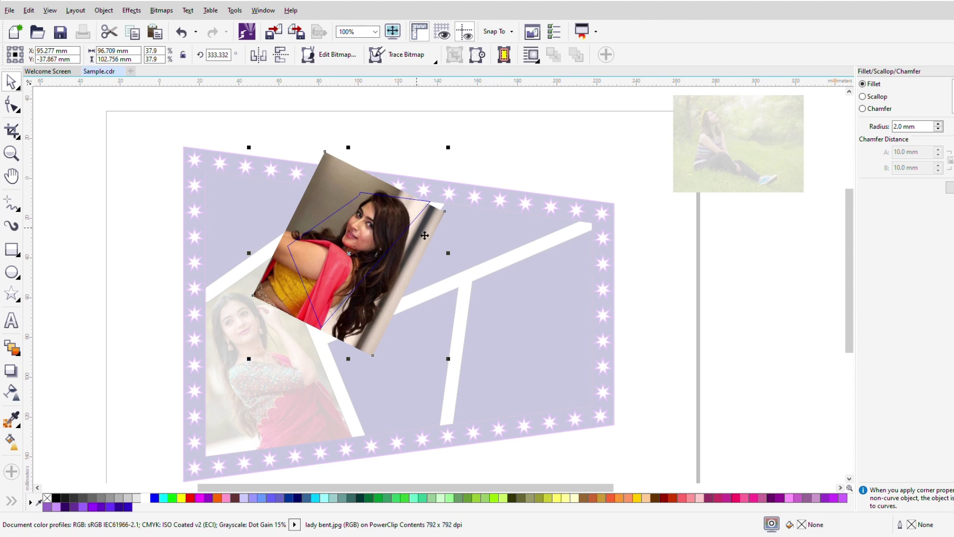
left_click_drag(425, 235, 427, 234)
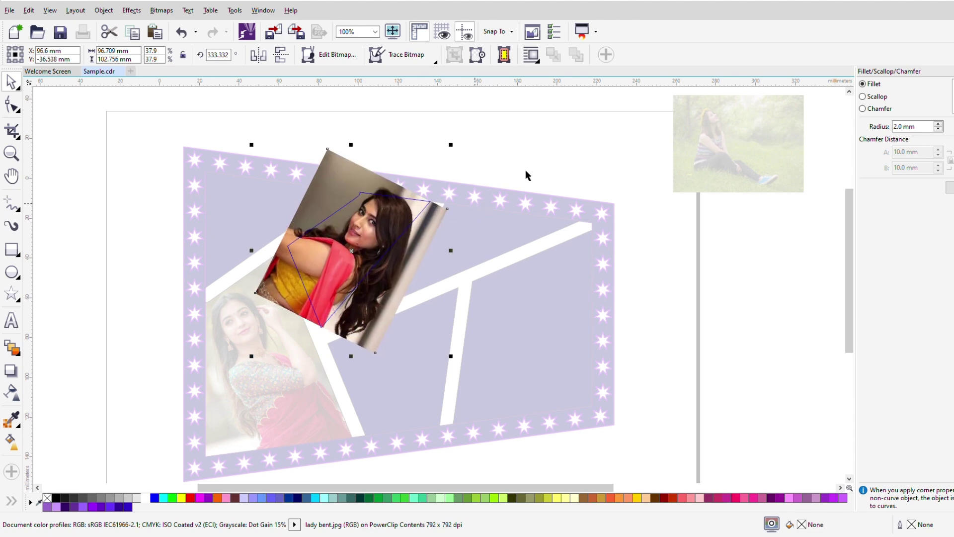
- Finish that edit and PowerClip the photo of the woman holding a white flower into the large section at the frame's narrow end
scroll(348, 273, "down", 2)
left_click(708, 328)
left_click_drag(708, 328, 434, 313)
scroll(434, 313, "up", 2)
- Edit the white-flower photo's PowerClip contents, rotating it about 14° clockwise, resizing and repositioning it to fill the section, and finish editing
double_click(438, 311)
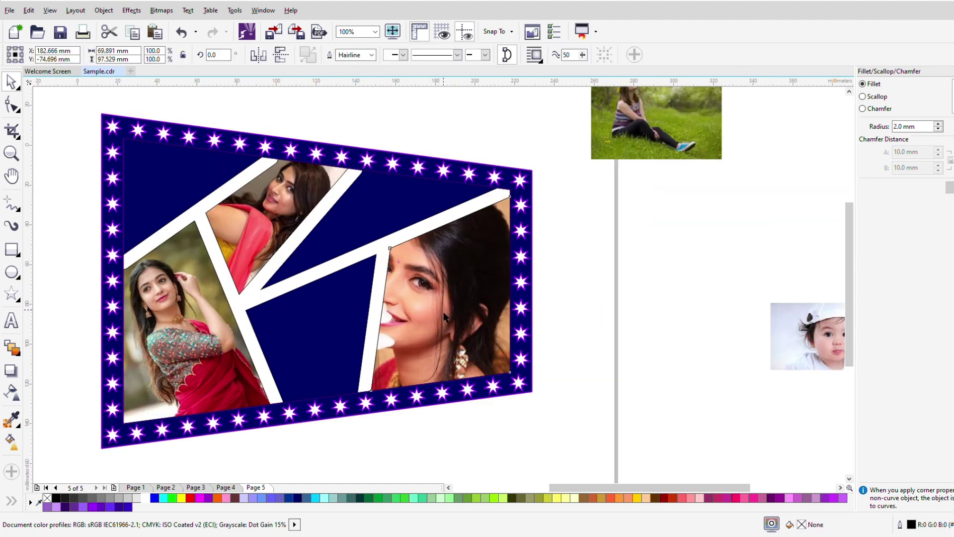
left_click_drag(554, 182, 535, 239)
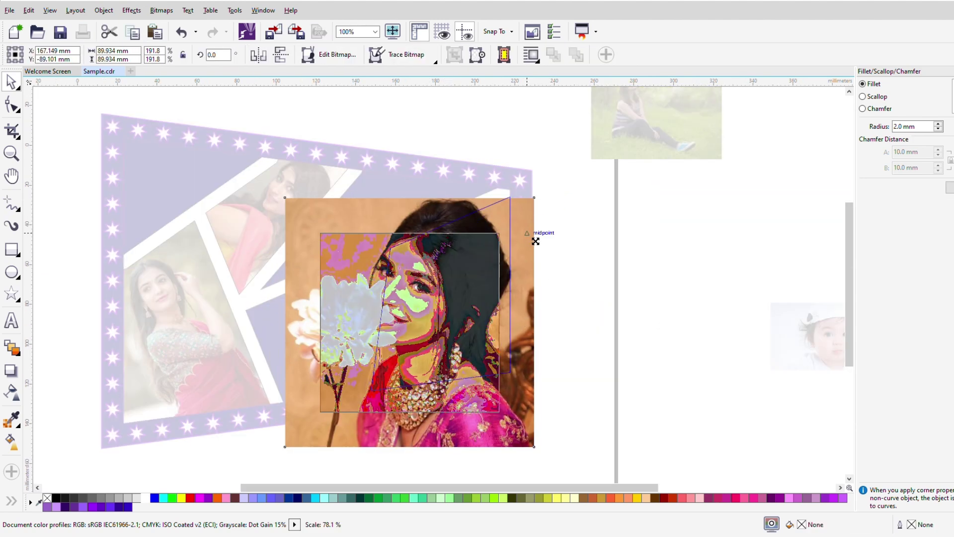
left_click_drag(480, 344, 504, 311)
left_click_drag(541, 398, 523, 412)
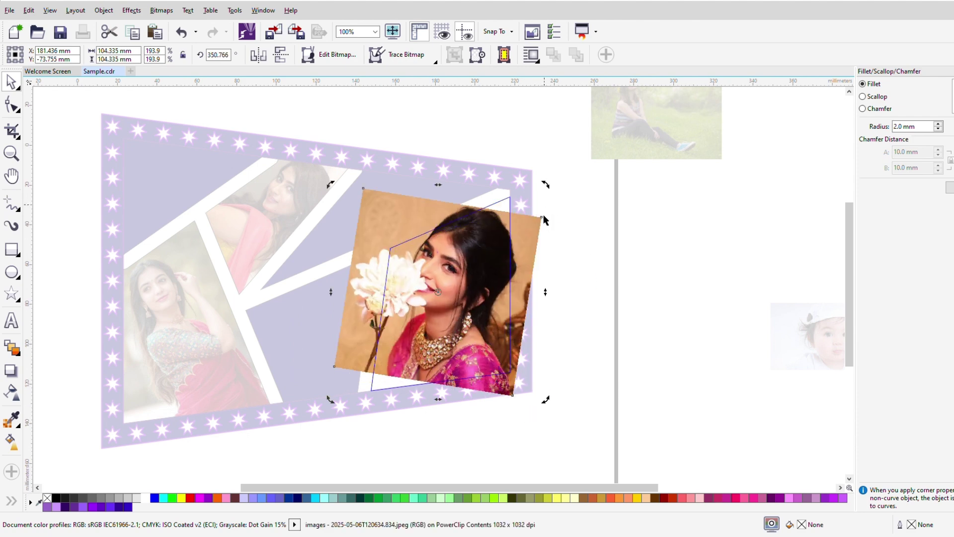
left_click_drag(550, 192, 576, 199)
left_click_drag(585, 160, 577, 167)
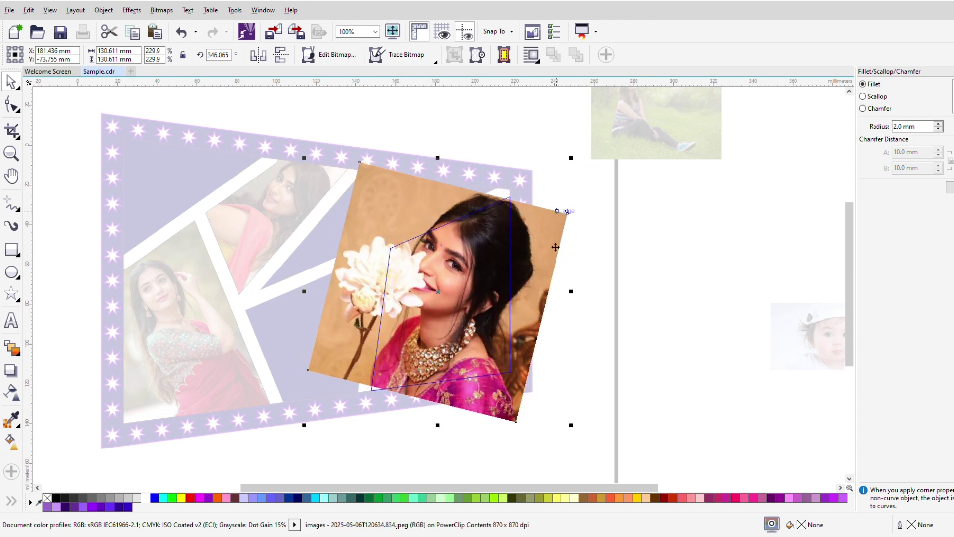
left_click_drag(556, 245, 547, 255)
left_click_drag(592, 180, 601, 169)
left_click_drag(548, 264, 541, 262)
left_click(542, 278, "ctrl")
- PowerClip the photo of the baby in the pink cap into the triangular corner section
scroll(542, 278, "down", 2)
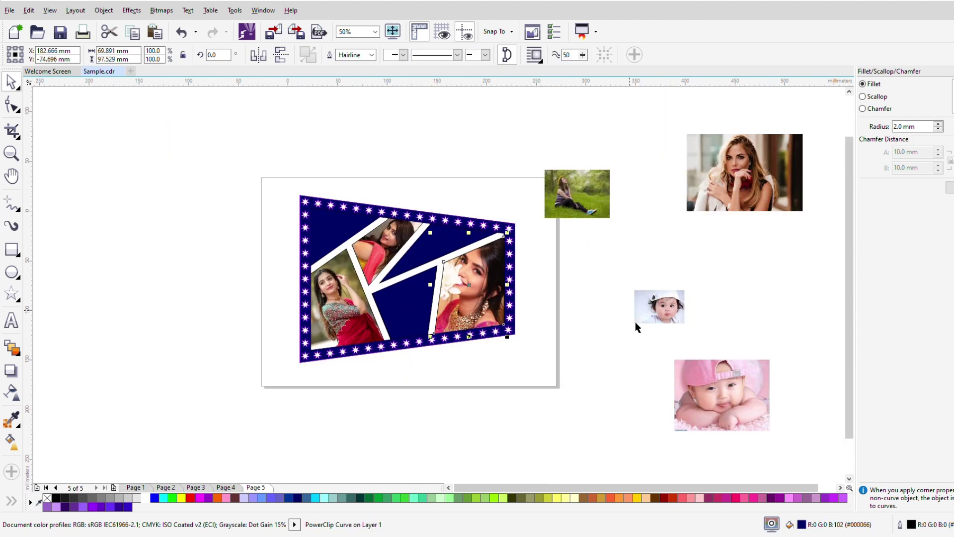
left_click_drag(721, 395, 570, 351)
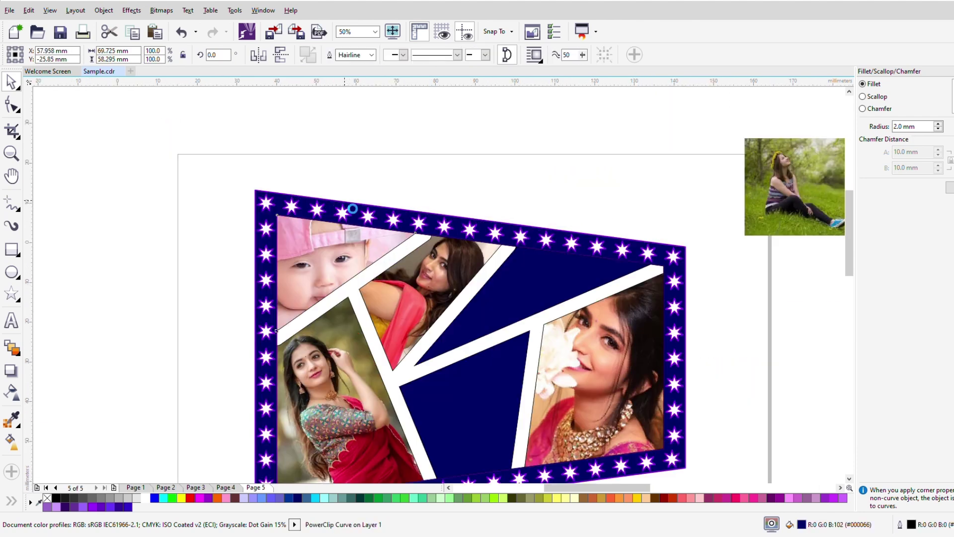
scroll(353, 209, "up", 2)
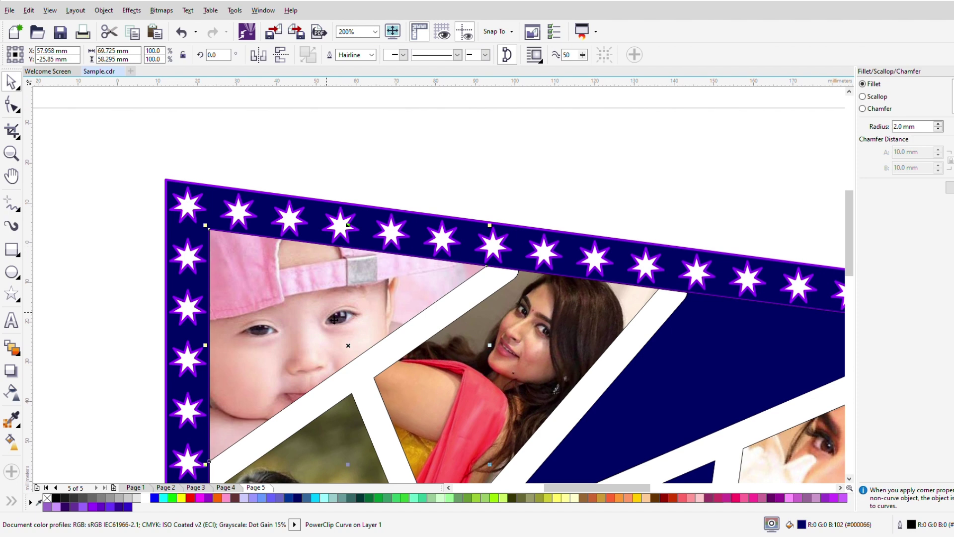
- Edit the pink-cap baby's PowerClip contents, scaling the photo to 156.5%, rotating it about 17° counterclockwise and repositioning it, and finish editing
scroll(348, 279, "down", 2)
left_click(348, 298, "ctrl")
left_click(380, 348)
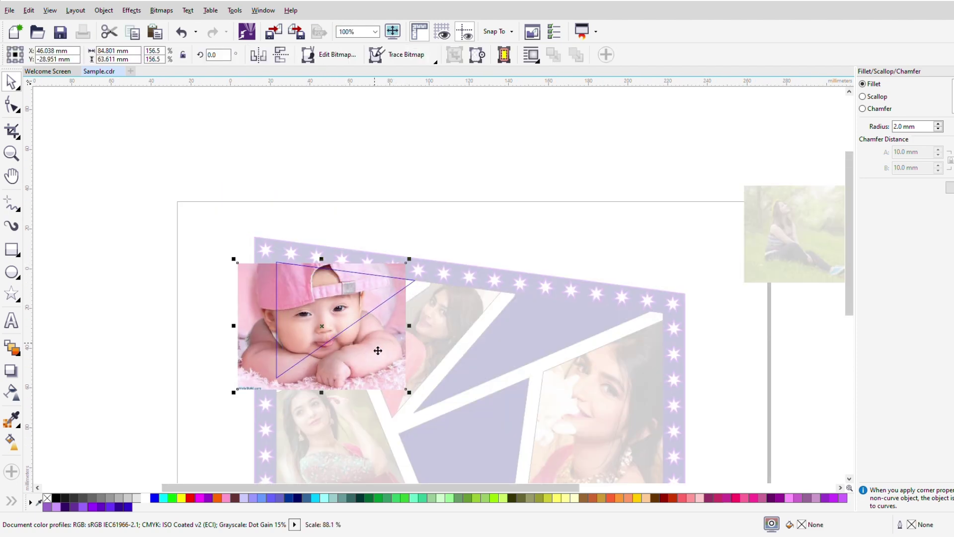
left_click_drag(419, 399, 428, 375)
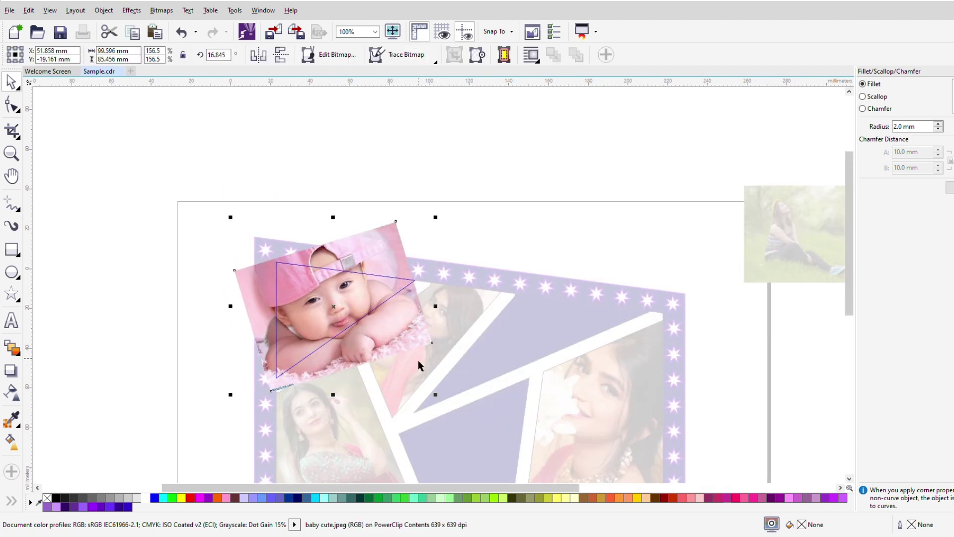
left_click(551, 187, "ctrl")
- Enlarge the photo of the baby in the white cap to 166.6% and PowerClip it into the lower middle section
scroll(551, 187, "down", 2)
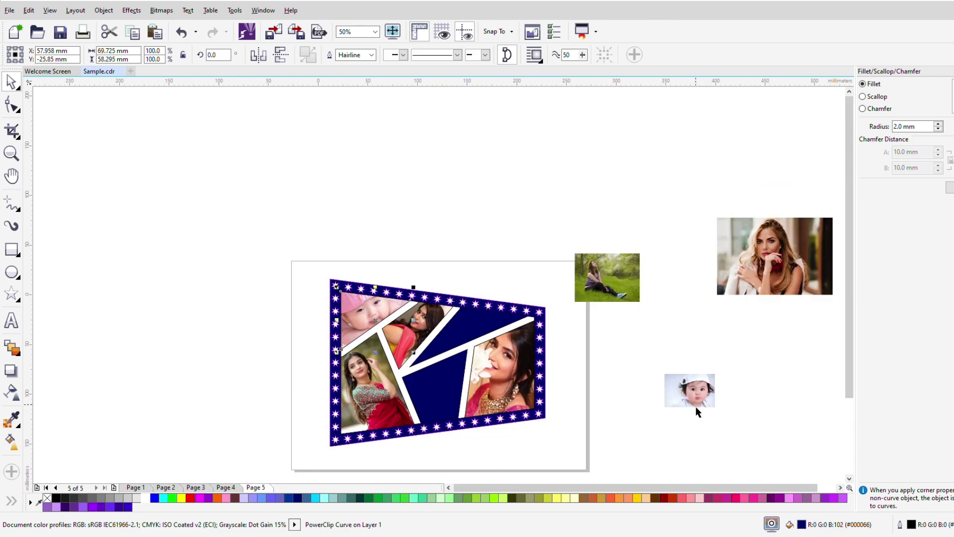
left_click(696, 404)
left_click_drag(629, 361, 438, 402)
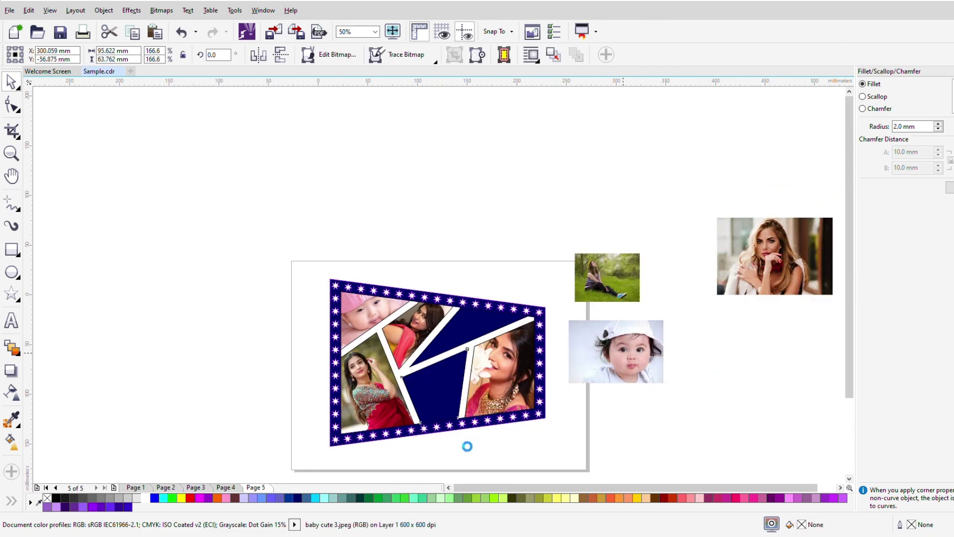
- Edit the white-cap baby's PowerClip contents, rotating the photo slightly counterclockwise to fill the section, and finish editing
scroll(438, 403, "up", 2)
left_click(466, 384, "ctrl")
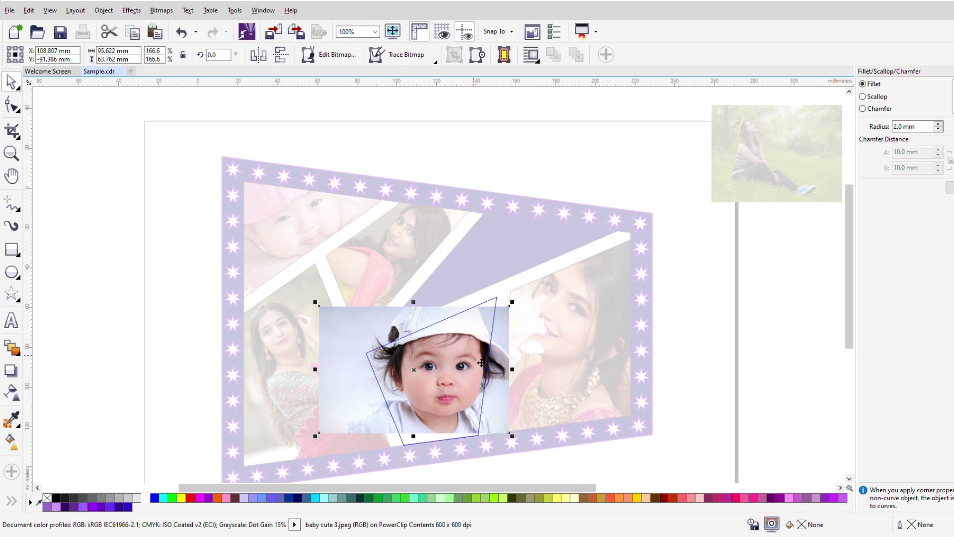
left_click_drag(518, 442, 526, 422)
left_click(664, 405, "ctrl")
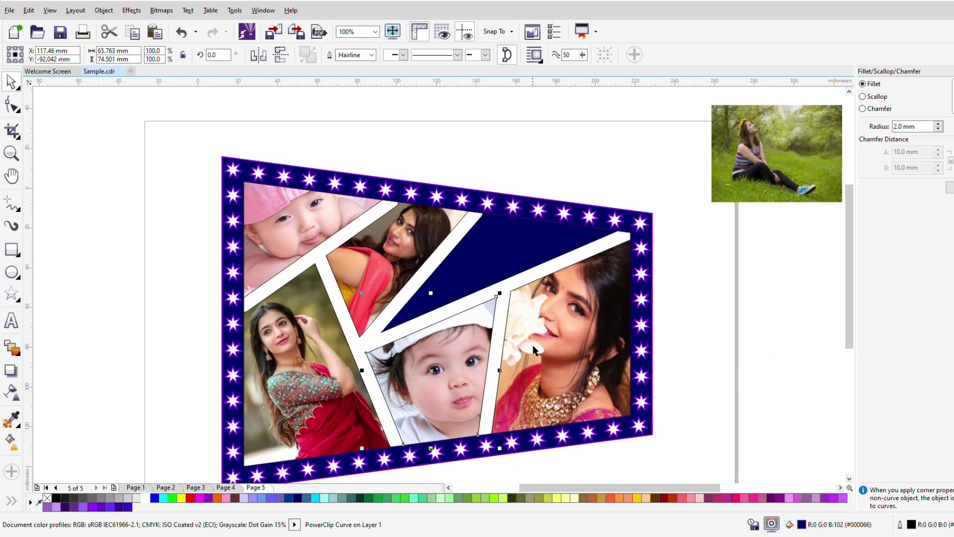
- PowerClip the photo of the blonde woman into the remaining dark blue upper section
scroll(504, 353, "down", 2)
left_click(718, 310)
left_click_drag(718, 311, 509, 304)
- Edit the blonde woman's PowerClip contents, rotating the photo about 21° counterclockwise, scaling it to 59.2% and repositioning it, and finish editing
scroll(510, 304, "up", 4)
left_click(495, 273, "ctrl")
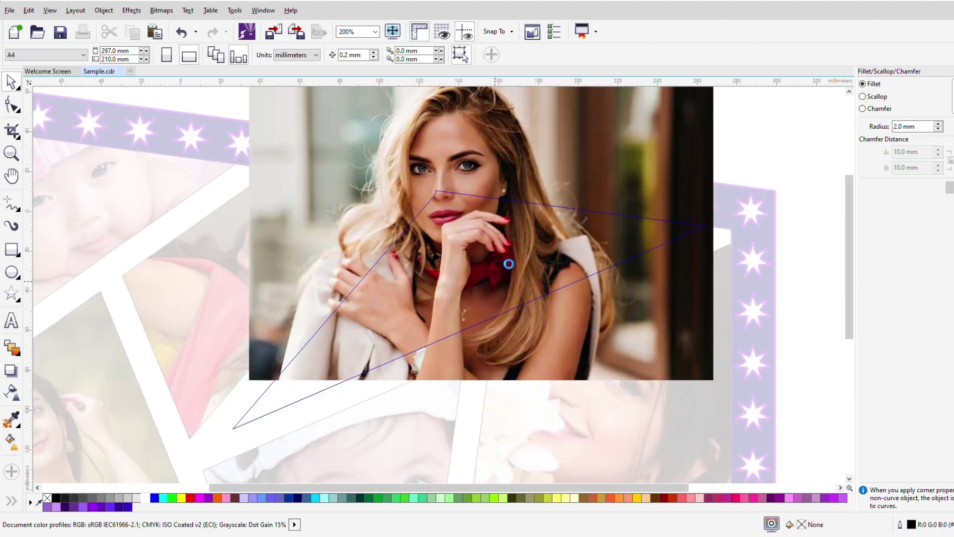
scroll(503, 262, "down", 2)
left_click_drag(616, 345, 686, 273)
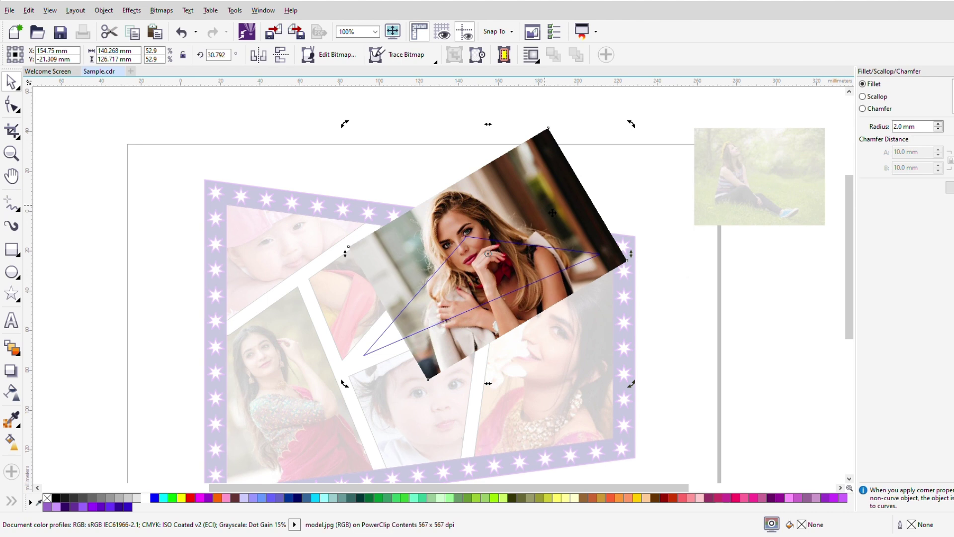
left_click_drag(528, 287, 532, 296)
left_click_drag(626, 174, 669, 204)
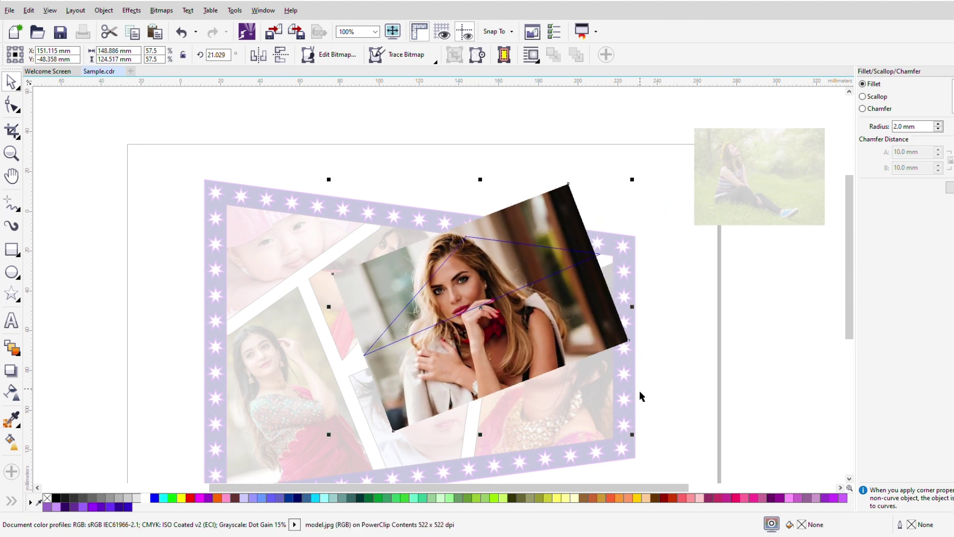
left_click(588, 260)
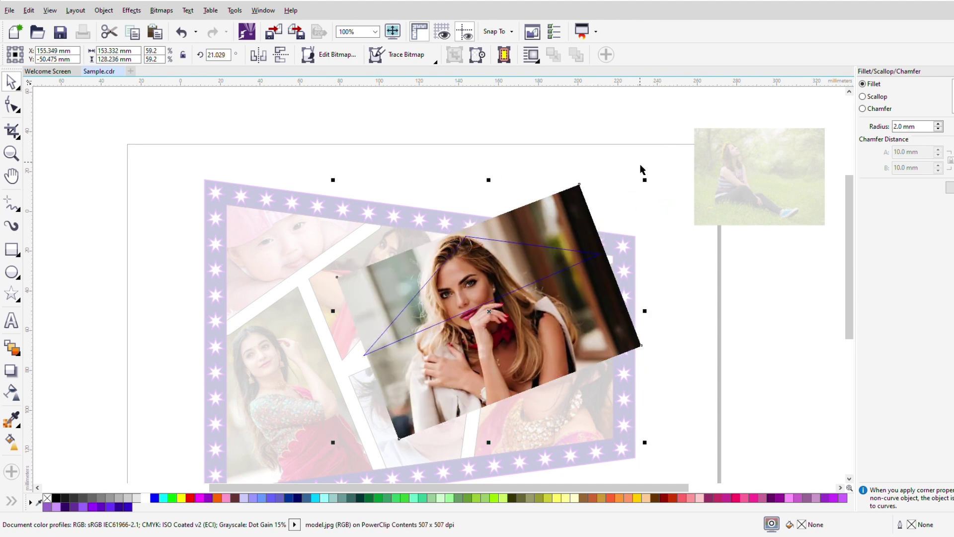
scroll(539, 229, "down", 2)
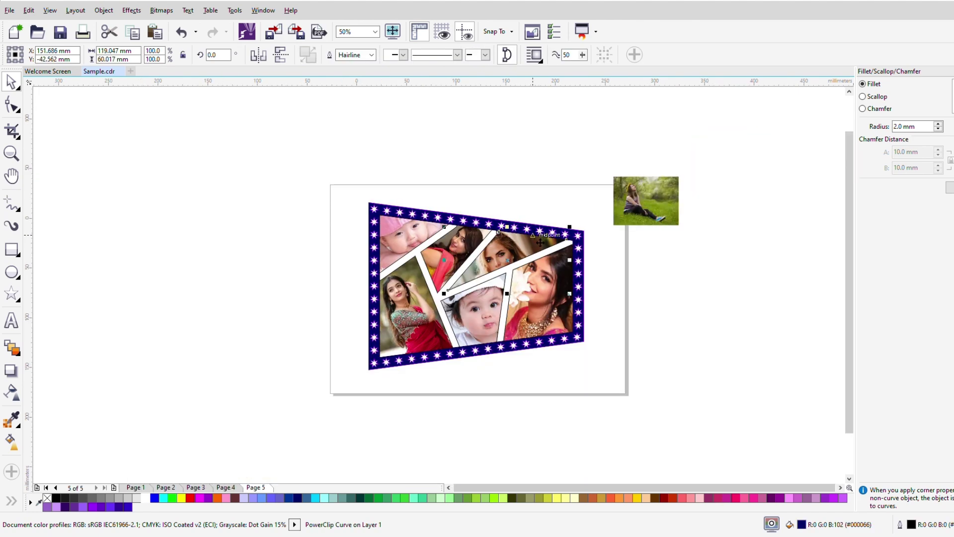
- Select all six PowerClip photo sections and remove their fill and outline
scroll(541, 242, "up", 2)
left_click(291, 244)
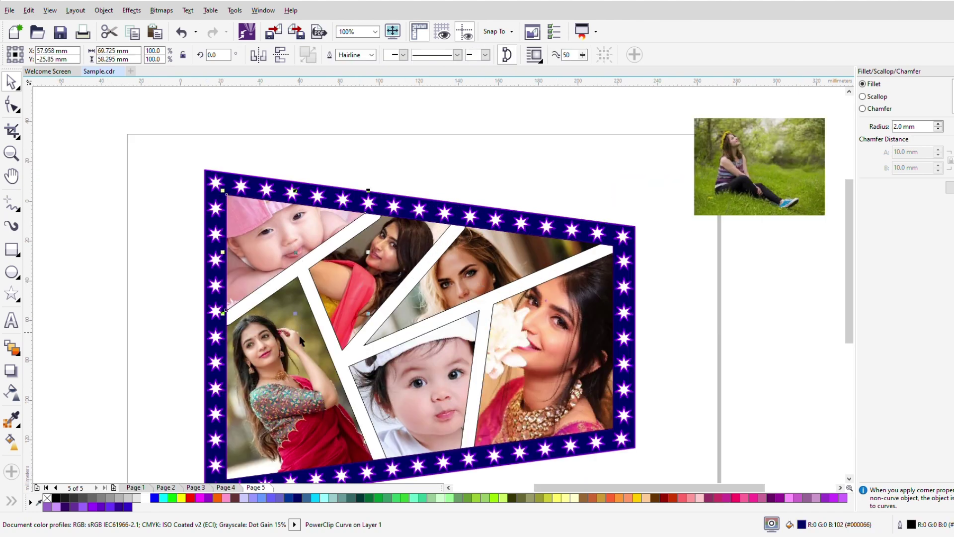
left_click(291, 357, "shift")
left_click(423, 319, "shift")
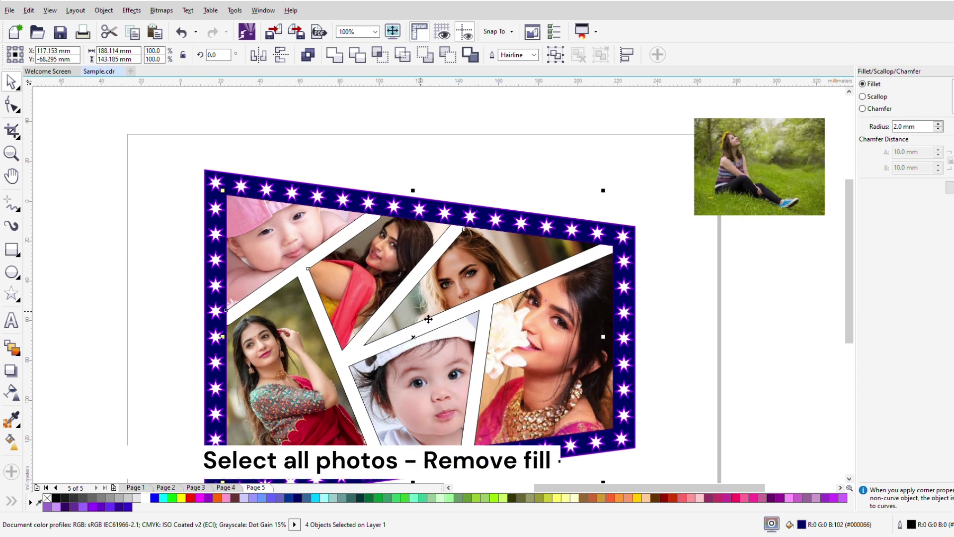
left_click(442, 377, "shift")
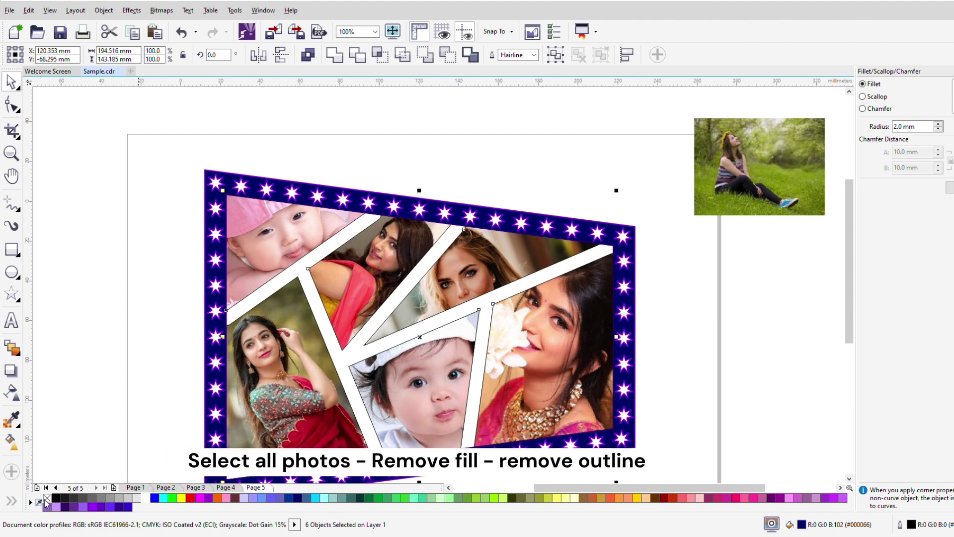
right_click(47, 498)
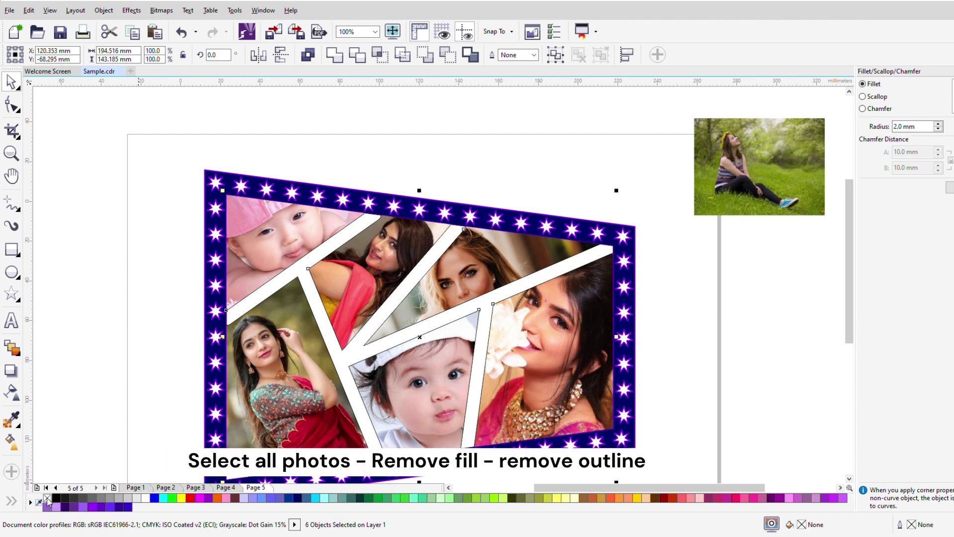
- Remove the outline from the white divider between the photos and deselect it
left_click(345, 364)
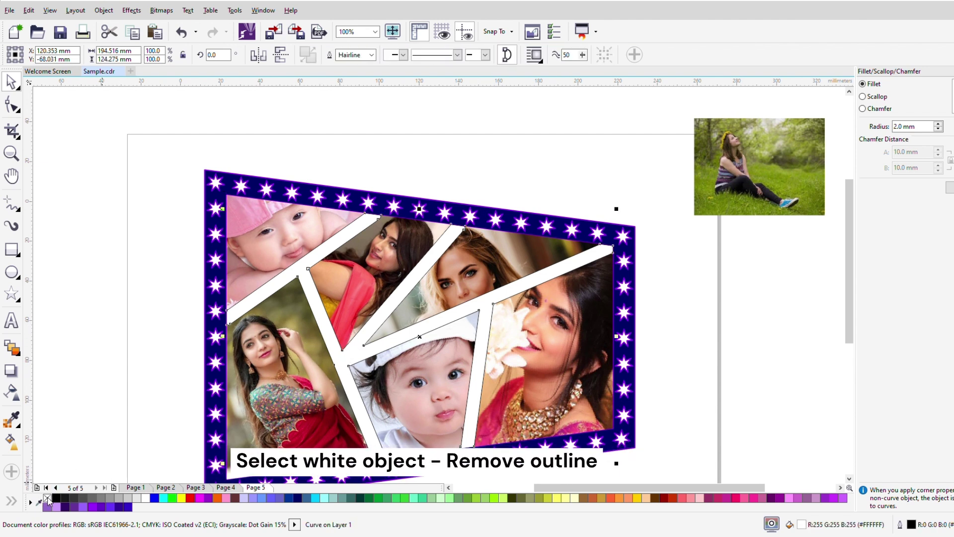
right_click(47, 498)
left_click(174, 257)
scroll(502, 144, "down", 2)
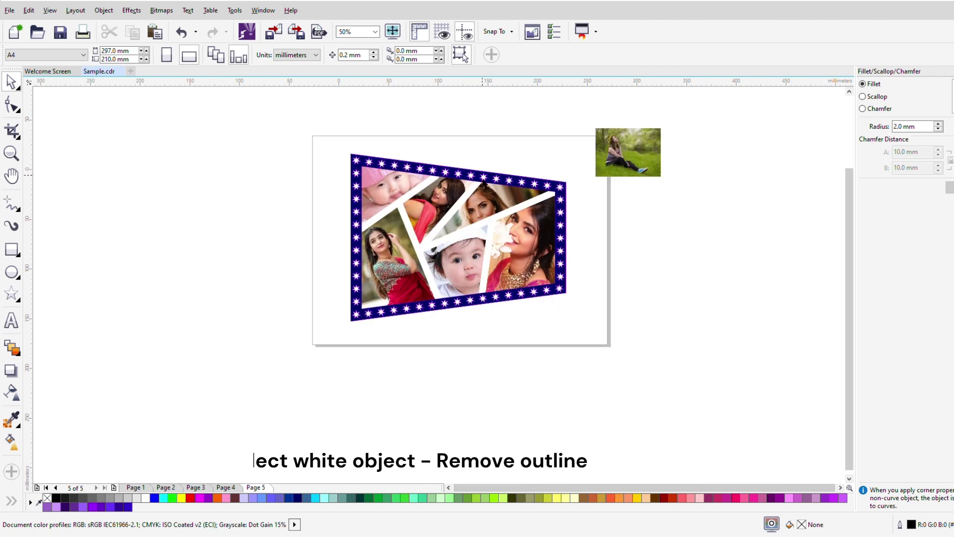
- Select the six photo sections and the white divider inside the star border, and group them, undoing any accidental move
scroll(415, 216, "up", 2)
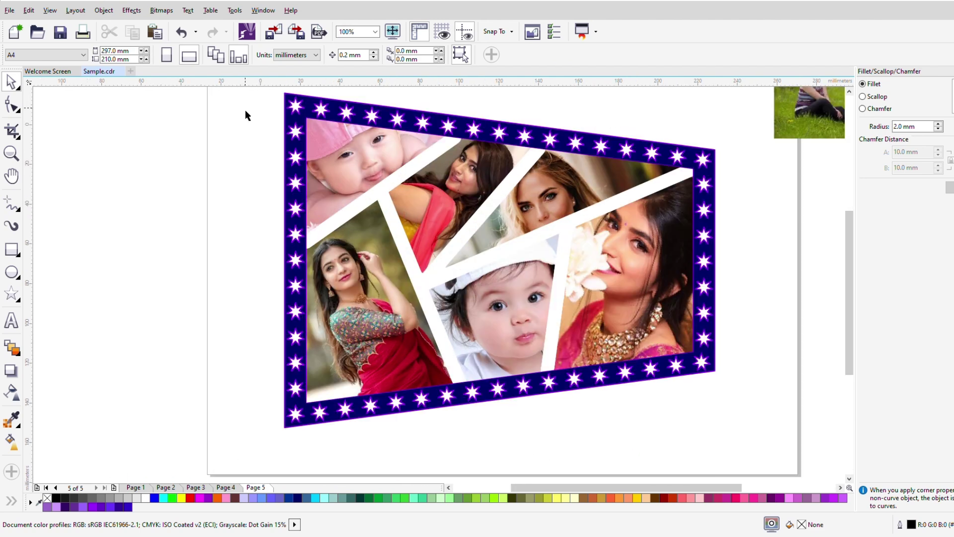
left_click_drag(469, 287, 710, 419)
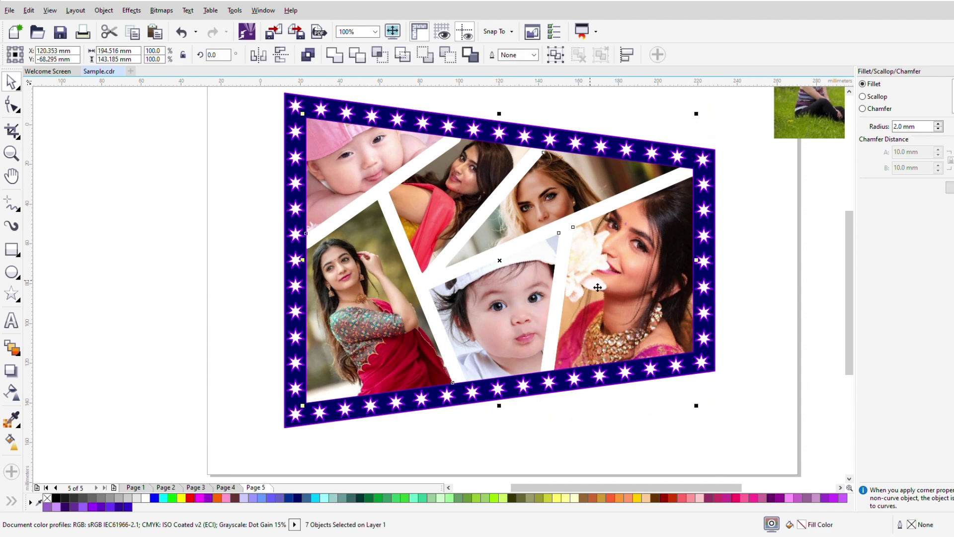
left_click_drag(333, 322, 330, 324)
key("ctrl+z")
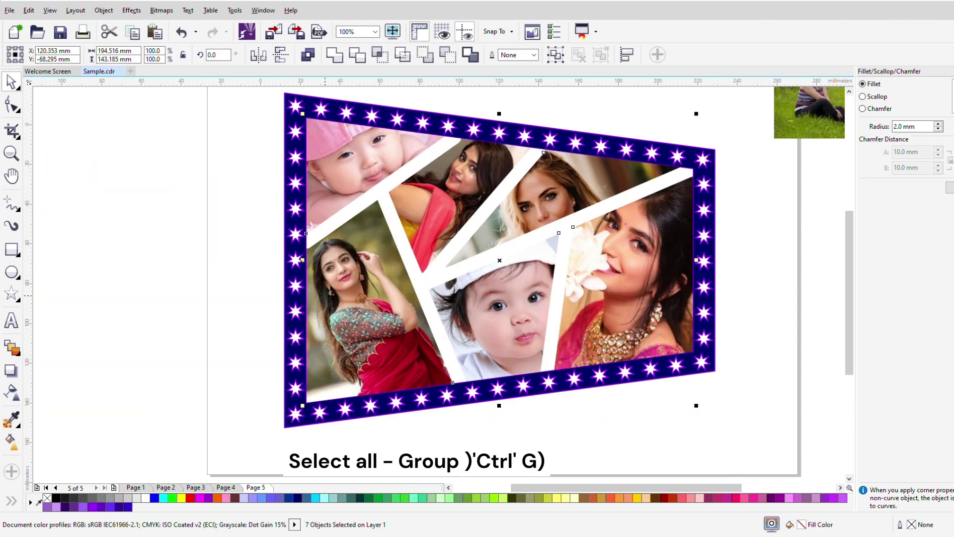
left_click(553, 58)
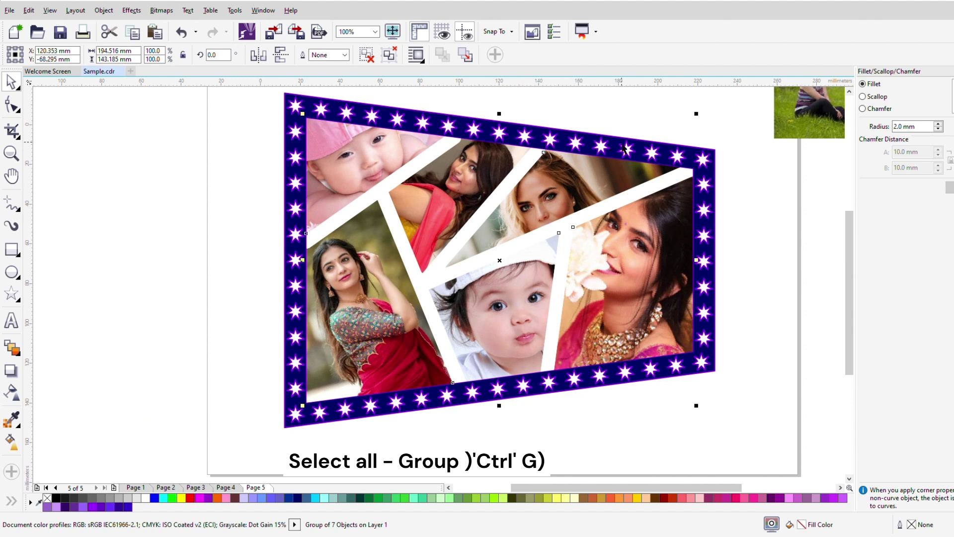
- Bring the dark blue star border in front of the grouped photos and deselect it
left_click(636, 116)
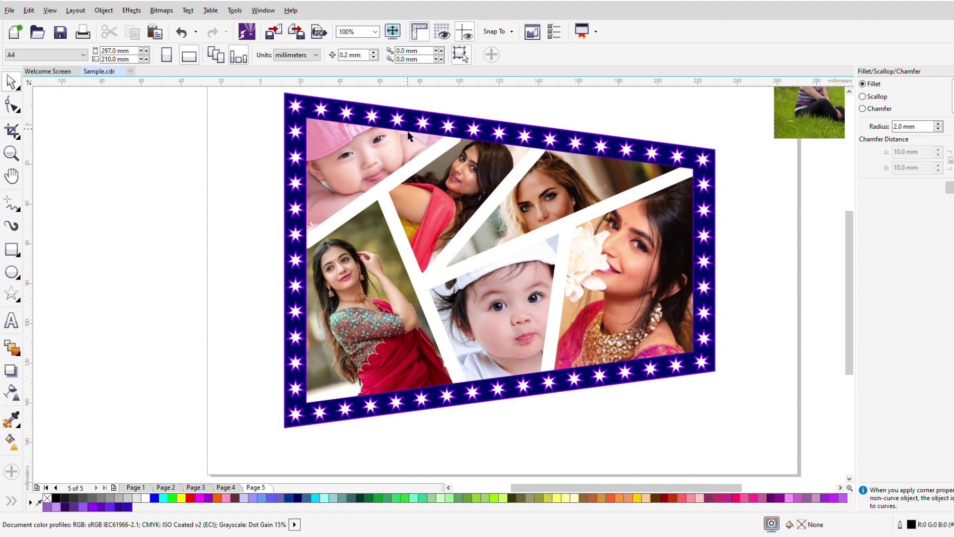
left_click(420, 130)
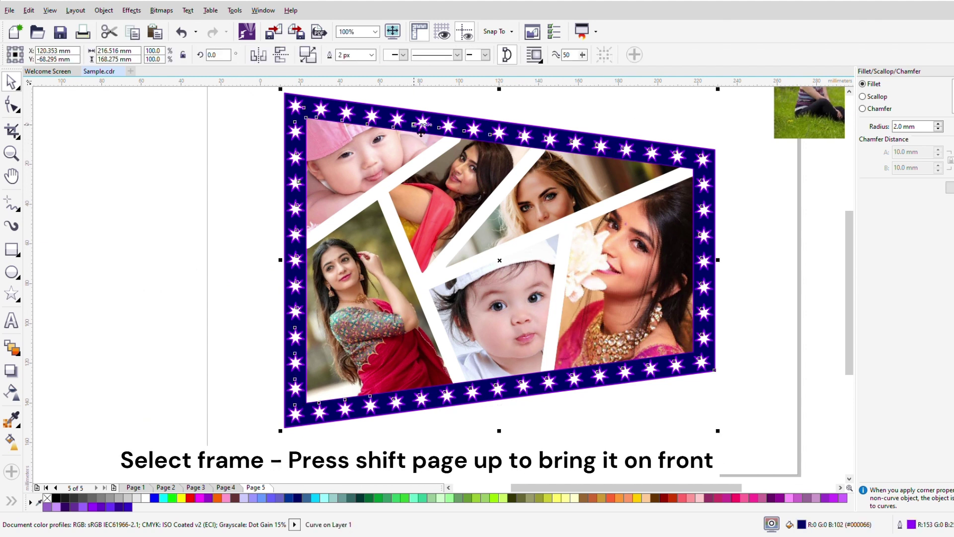
key("shift+Page_Up")
left_click(236, 205)
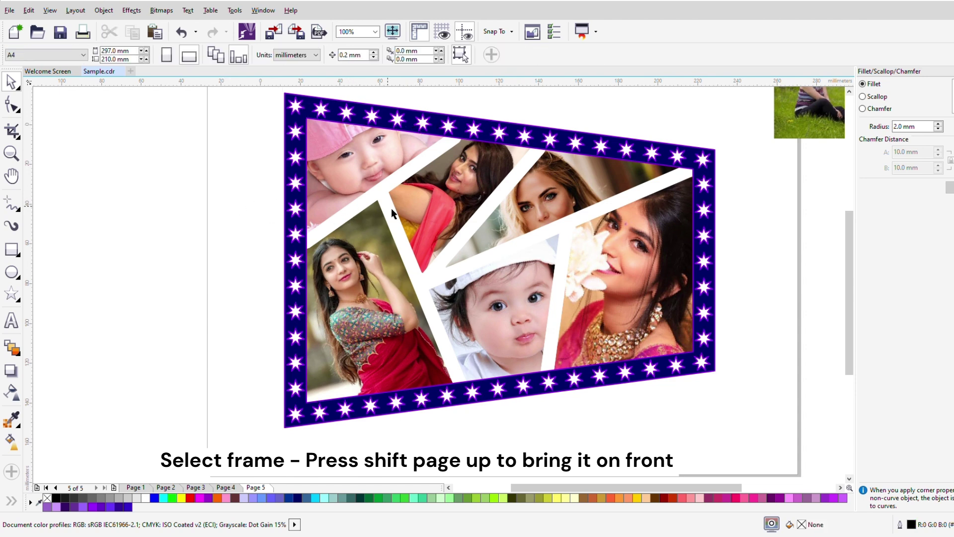
- Delete the leftover photo of the woman sitting on grass beside the page
scroll(392, 207, "down", 2)
left_click_drag(311, 164, 592, 320)
left_click(641, 158)
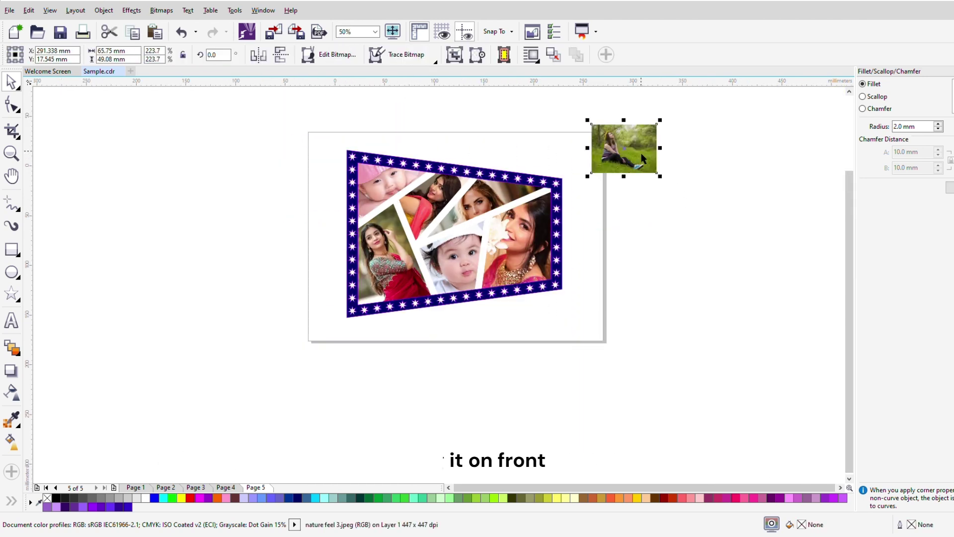
key("Delete")
- Select the star border together with the photo group and group them into one object
left_click_drag(337, 198, 618, 394)
key("ctrl+g")
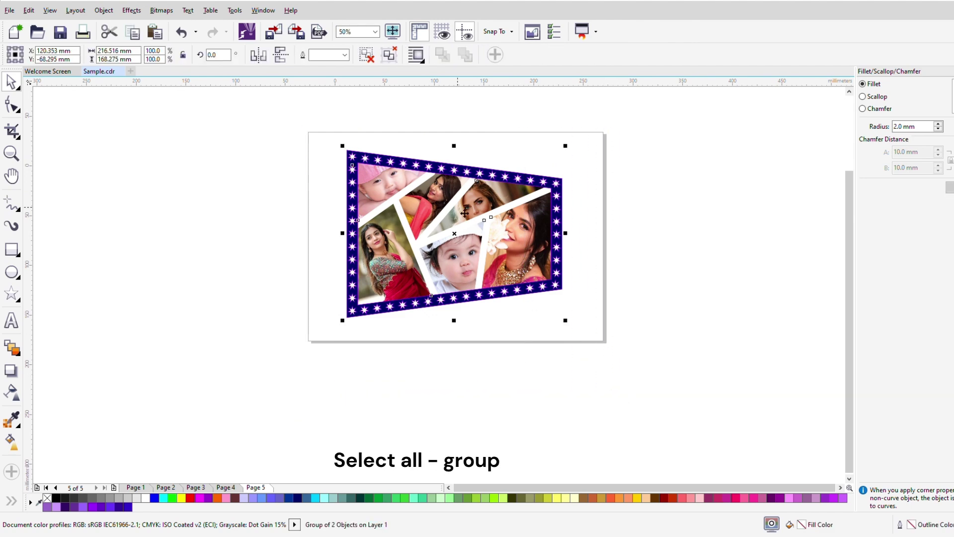
scroll(463, 209, "up", 1)
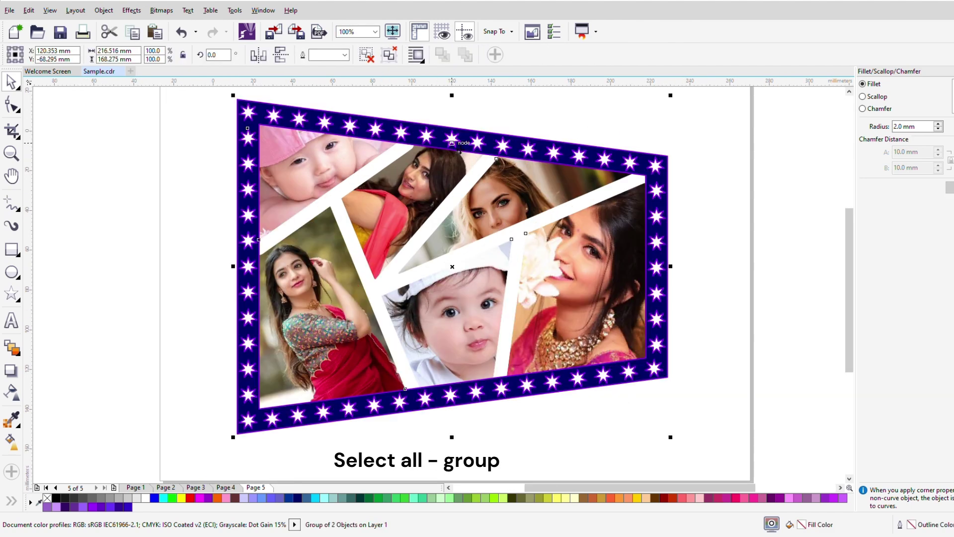
scroll(452, 143, "up", 1)
scroll(544, 314, "down", 1)
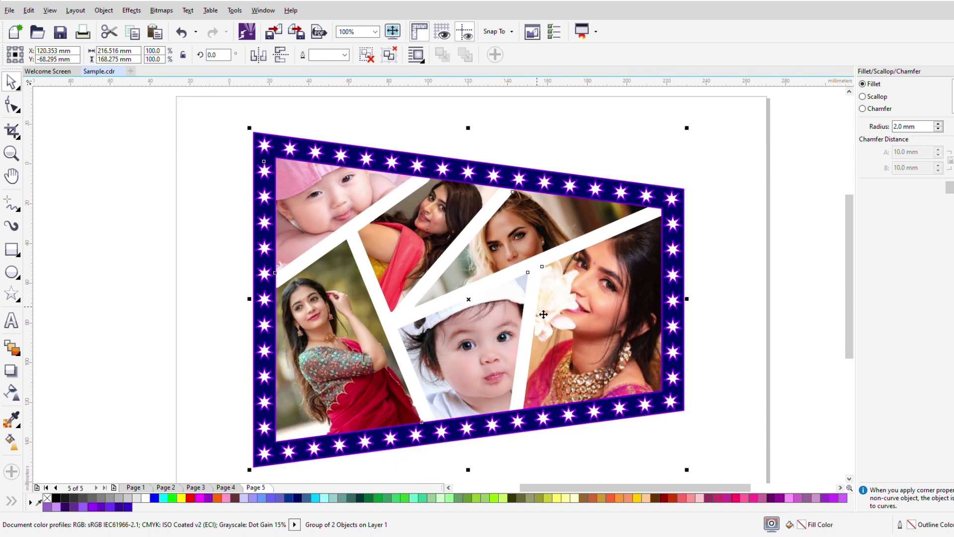